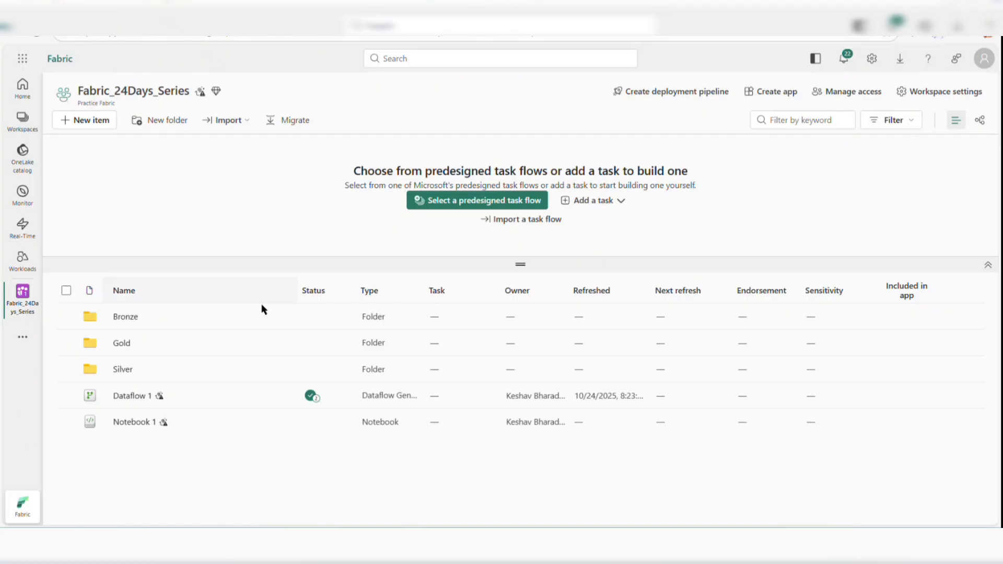
# - Open the LH_Raw lakehouse from the Raw Lakehouse folder inside Bronze
pyautogui.click(133, 322)
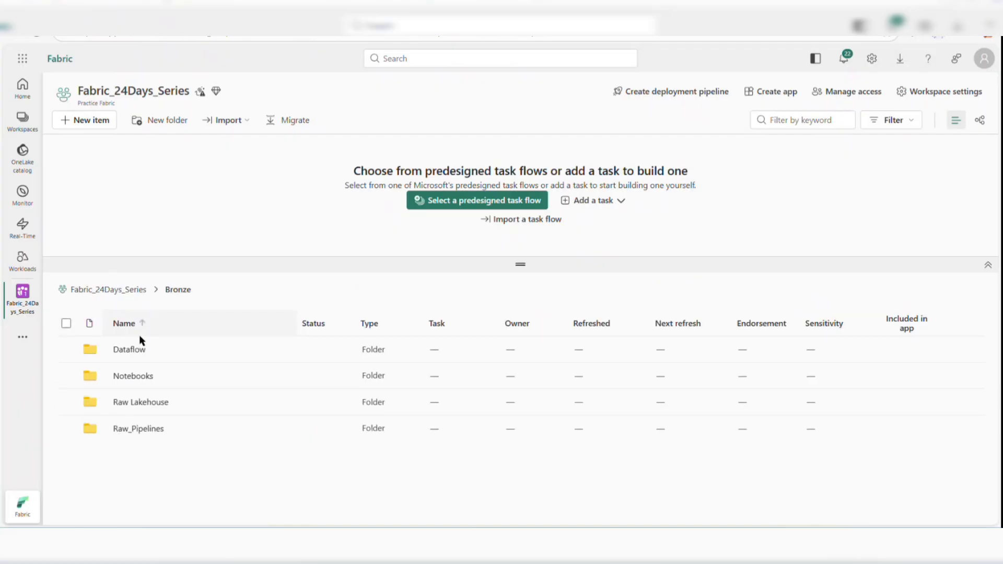
pyautogui.click(141, 402)
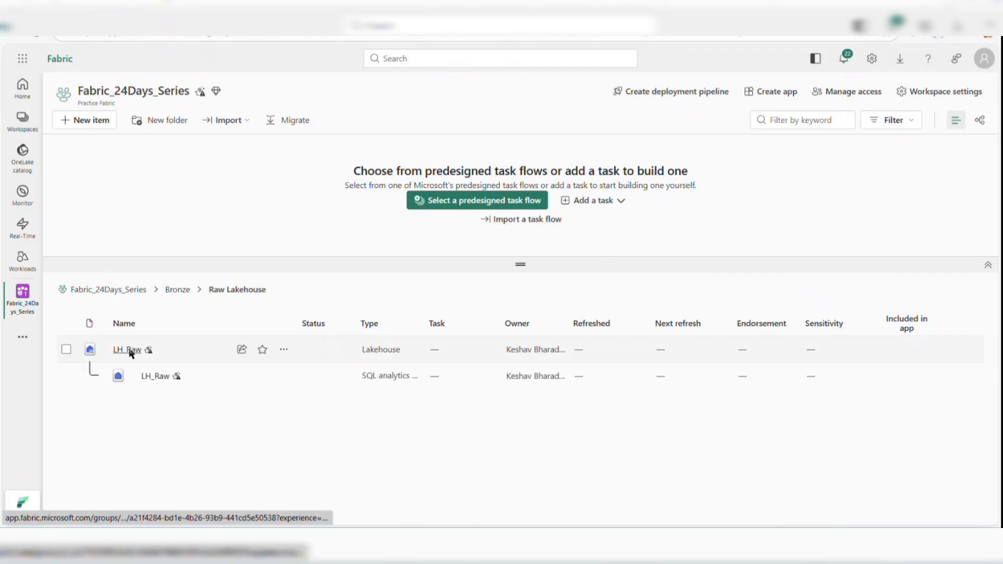
pyautogui.click(131, 352)
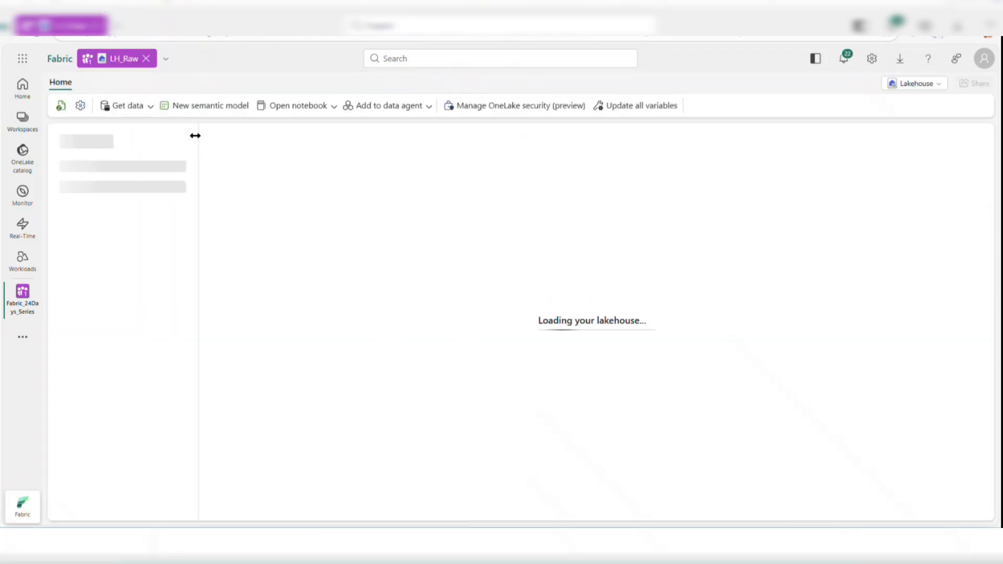
# - Upload netflix_titles.csv from the Downloads folder into the Files area of the LH_Raw lakehouse
pyautogui.click(127, 105)
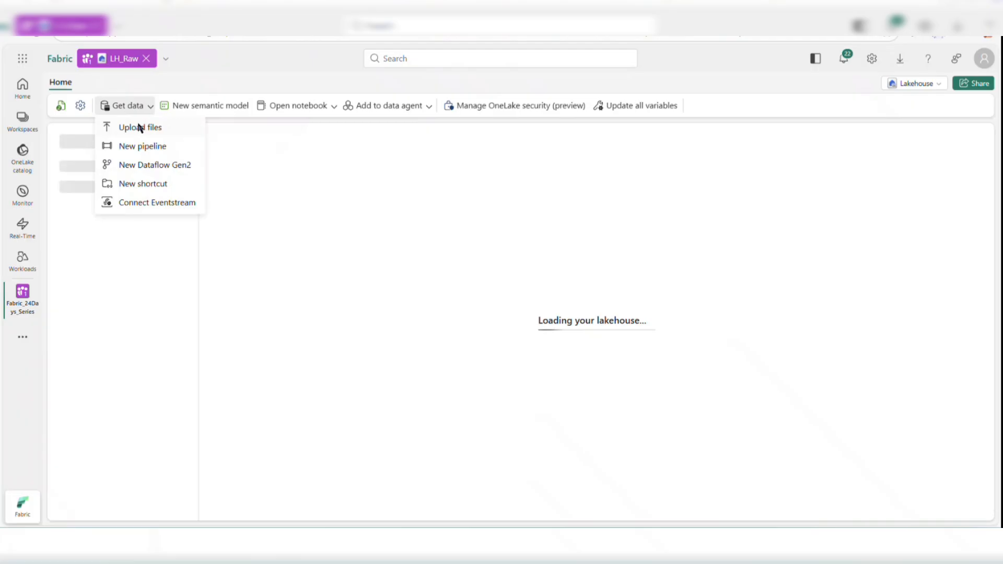
pyautogui.click(140, 128)
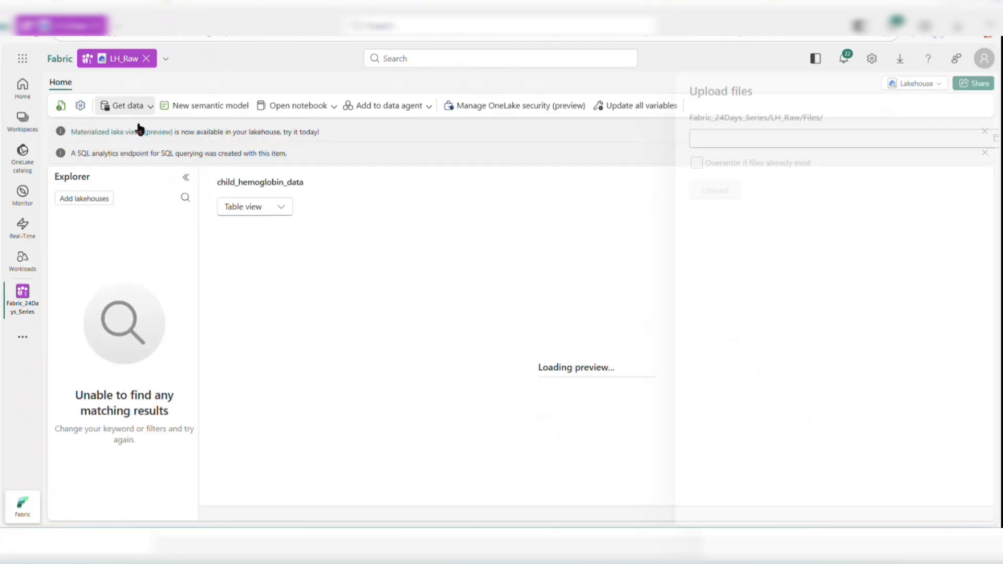
pyautogui.click(694, 141)
pyautogui.click(59, 143)
pyautogui.click(148, 118)
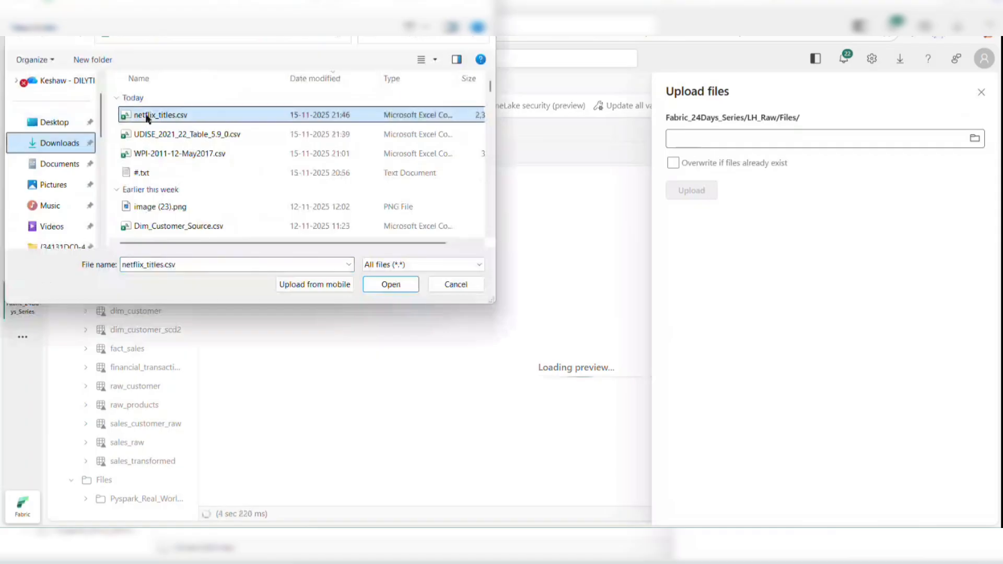
pyautogui.doubleClick(146, 114)
pyautogui.click(689, 194)
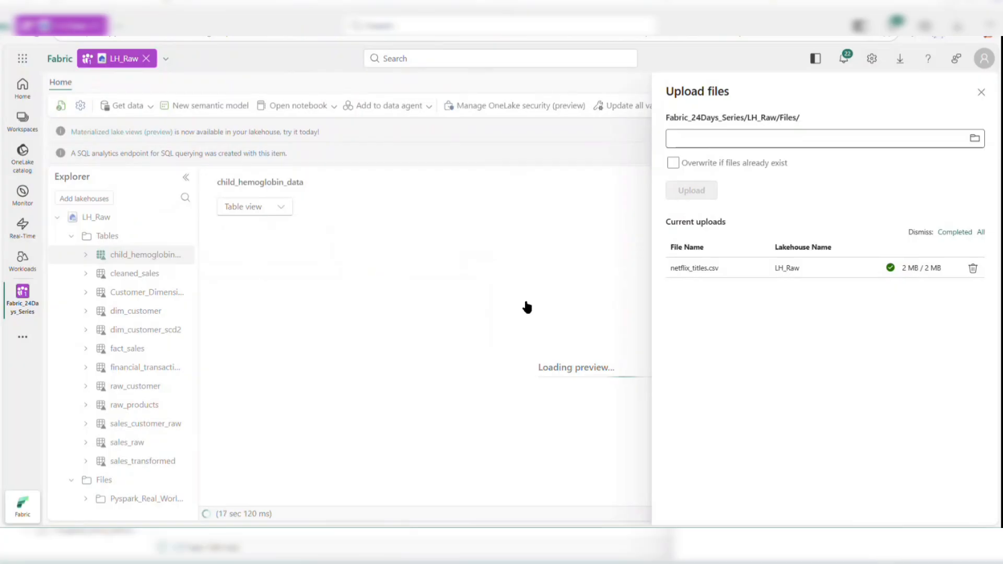
pyautogui.click(528, 307)
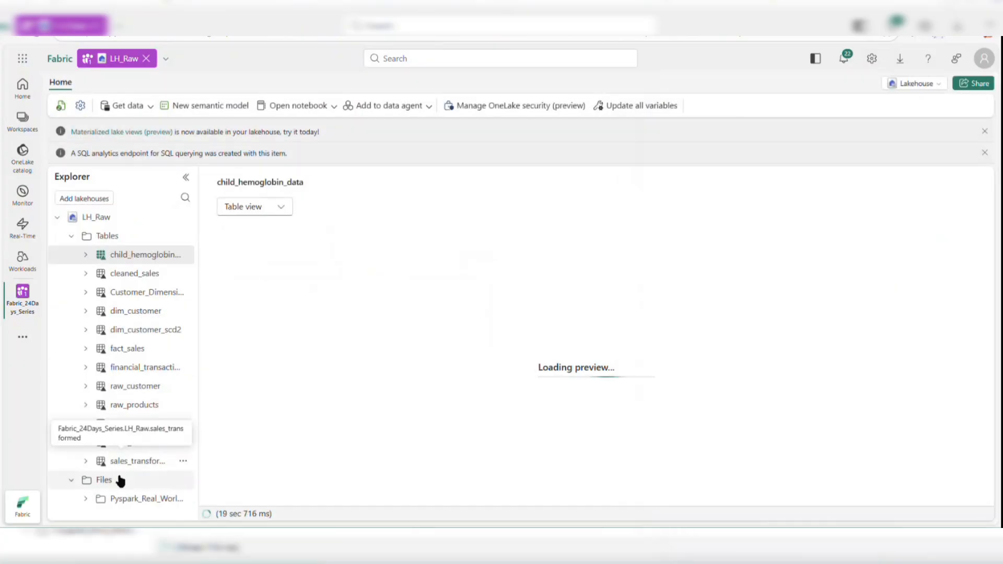
# - Find the uploaded netflix_titles.csv in the lakehouse's Files area and preview its contents
pyautogui.click(104, 480)
pyautogui.scroll(-7, 277, 358)
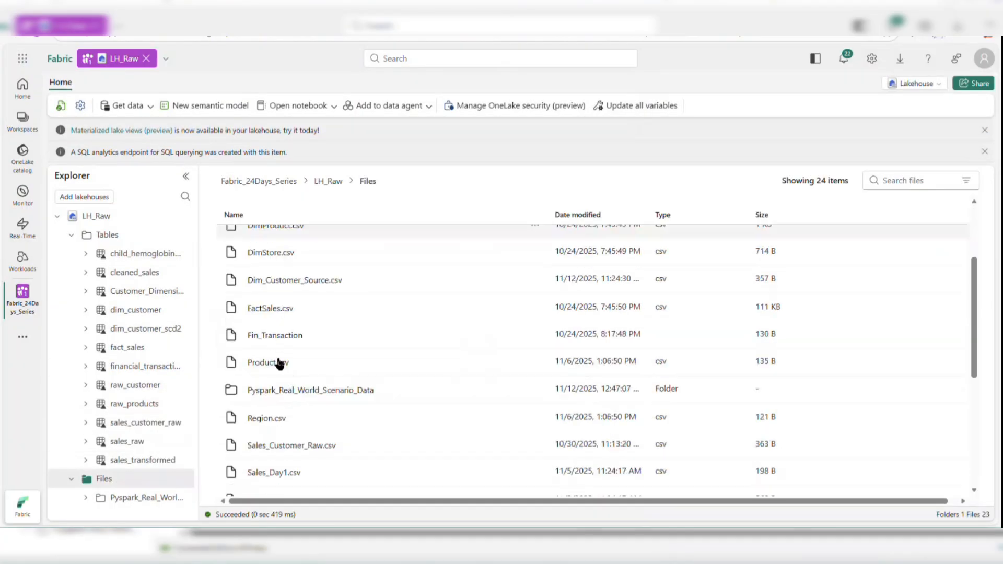
pyautogui.scroll(6, 294, 405)
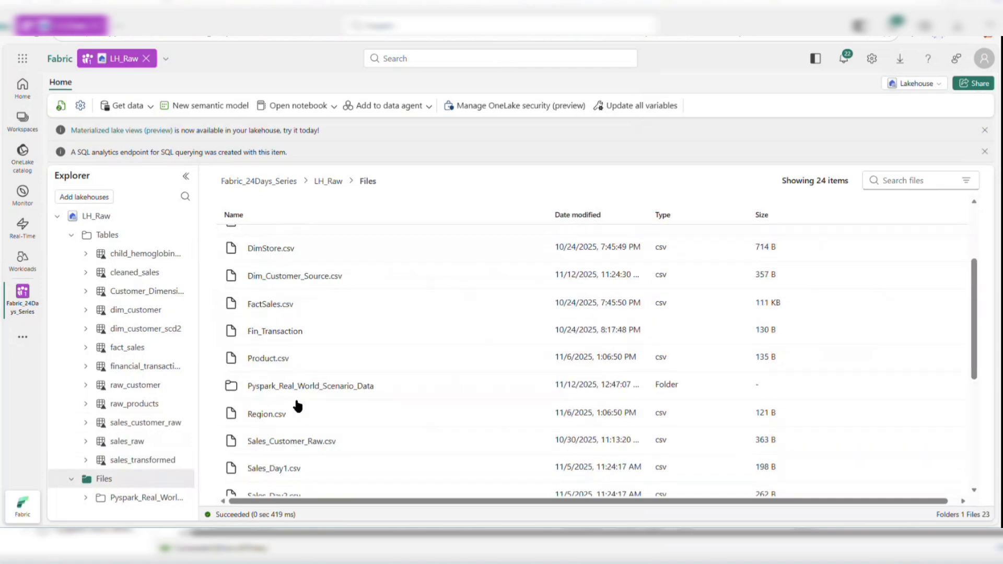
pyautogui.scroll(-3, 298, 406)
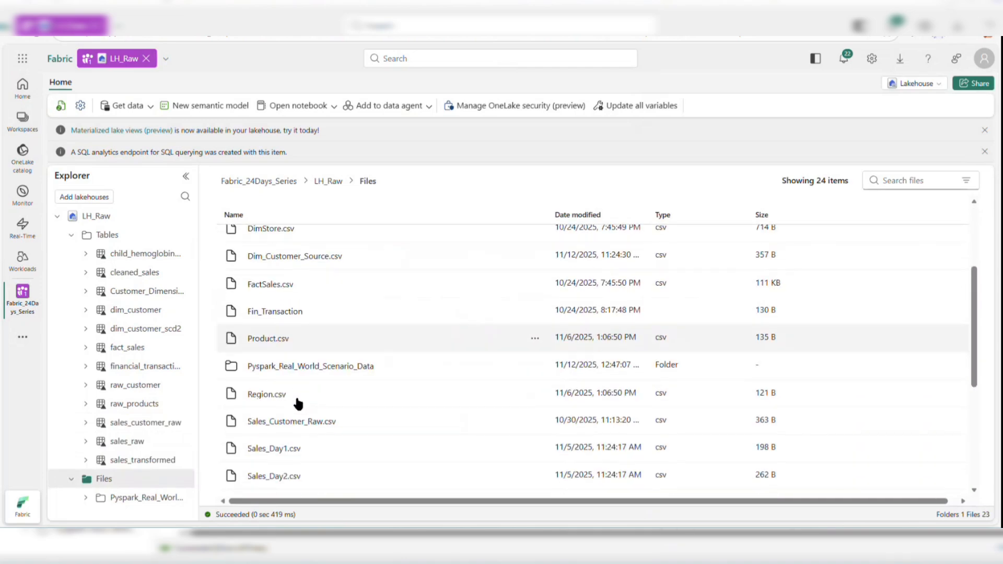
pyautogui.scroll(4, 298, 403)
pyautogui.scroll(-2, 297, 403)
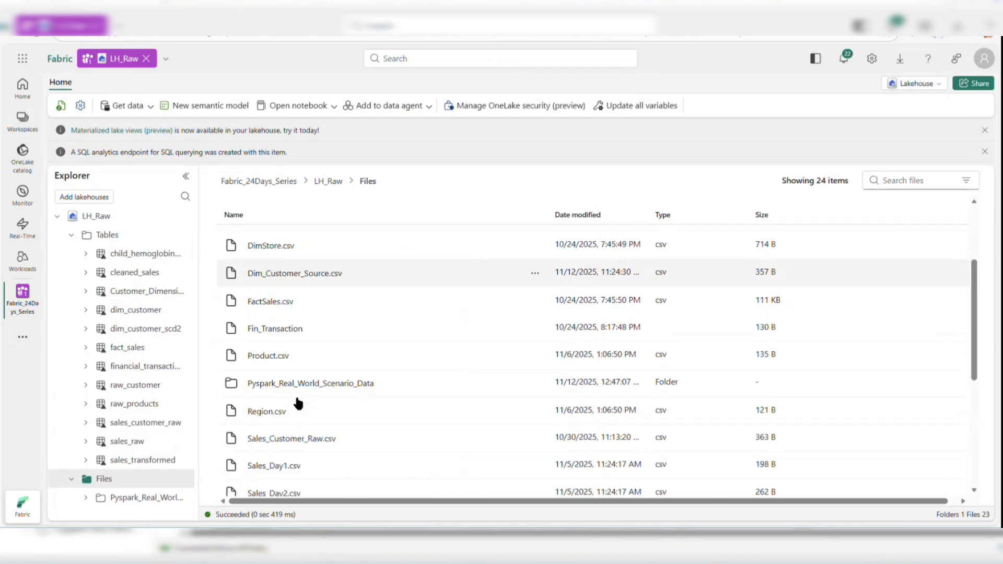
pyautogui.scroll(-2, 298, 403)
pyautogui.scroll(-2, 298, 403)
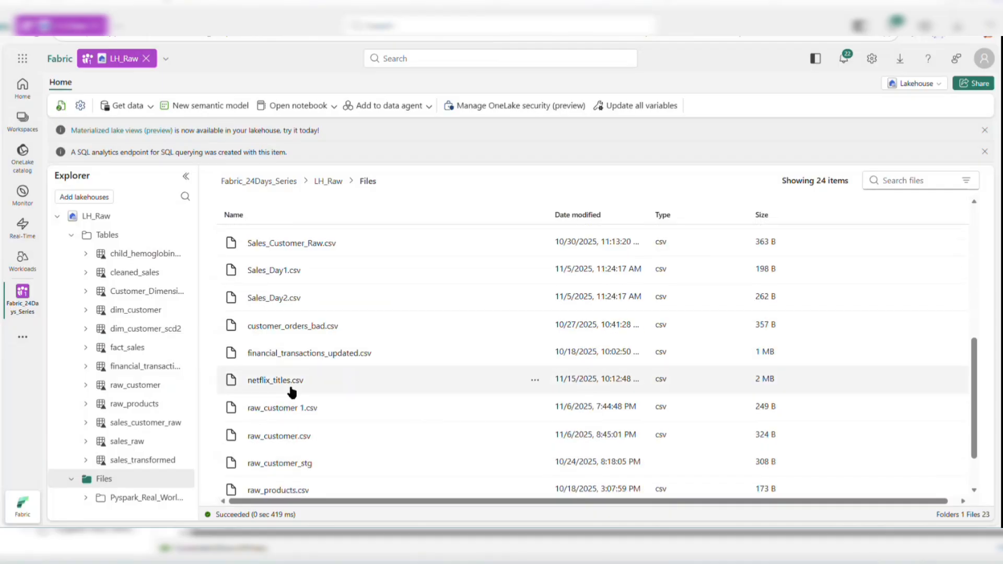
pyautogui.click(291, 389)
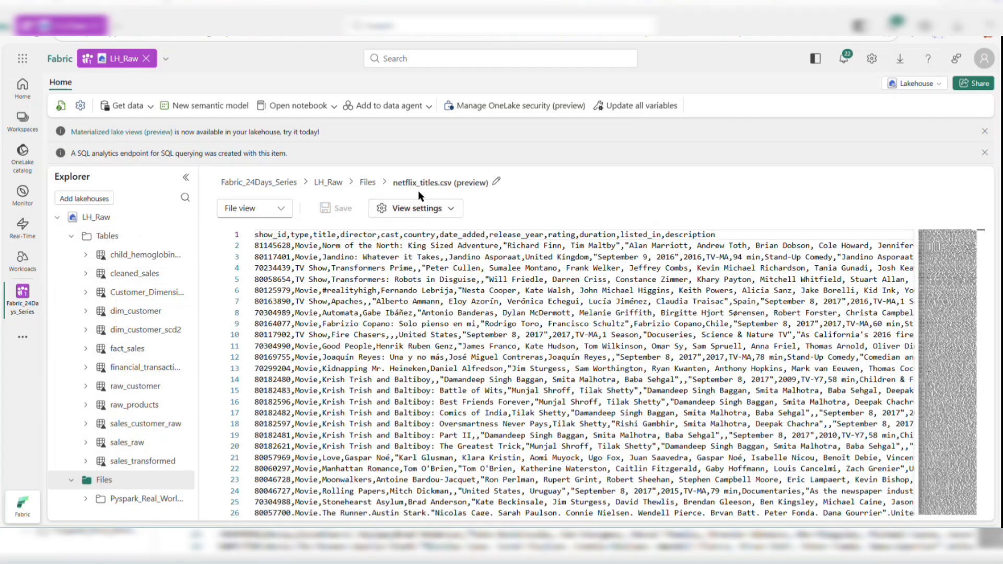
# - Copy the relative path of netflix_titles.csv from its file properties in the lakehouse's Files area
pyautogui.click(141, 480)
pyautogui.scroll(-4, 327, 402)
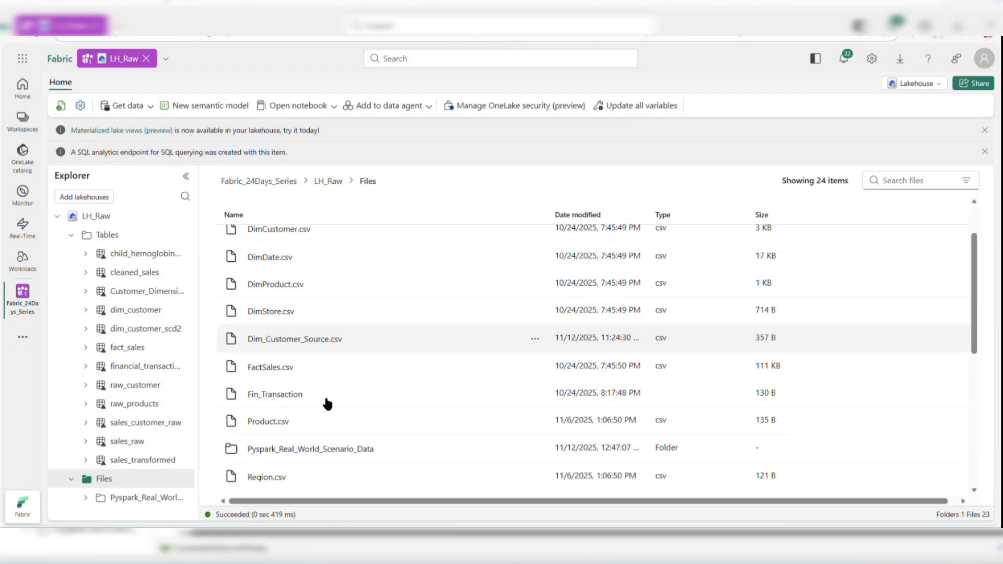
pyautogui.scroll(-2, 327, 403)
pyautogui.scroll(-2, 327, 403)
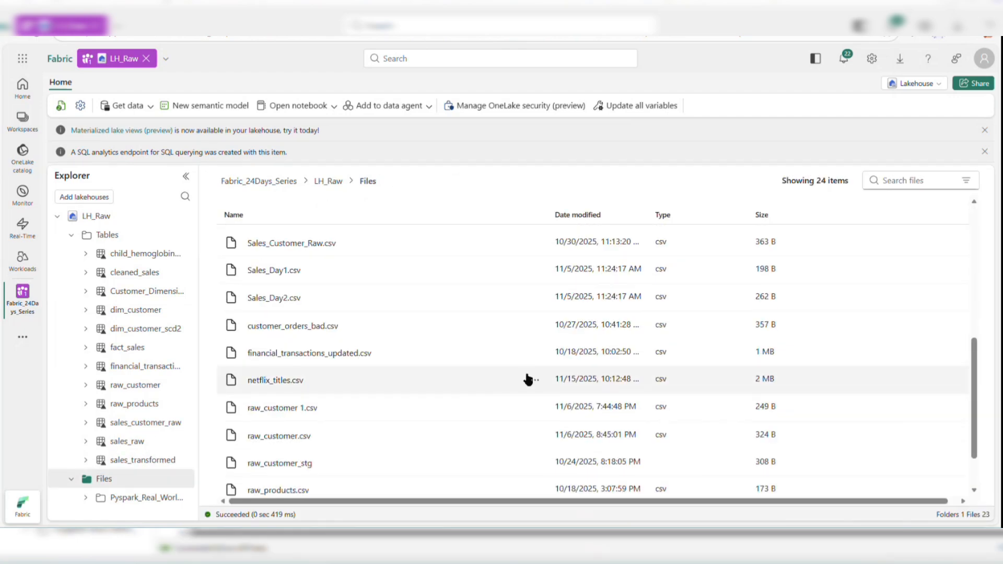
pyautogui.rightClick(528, 379)
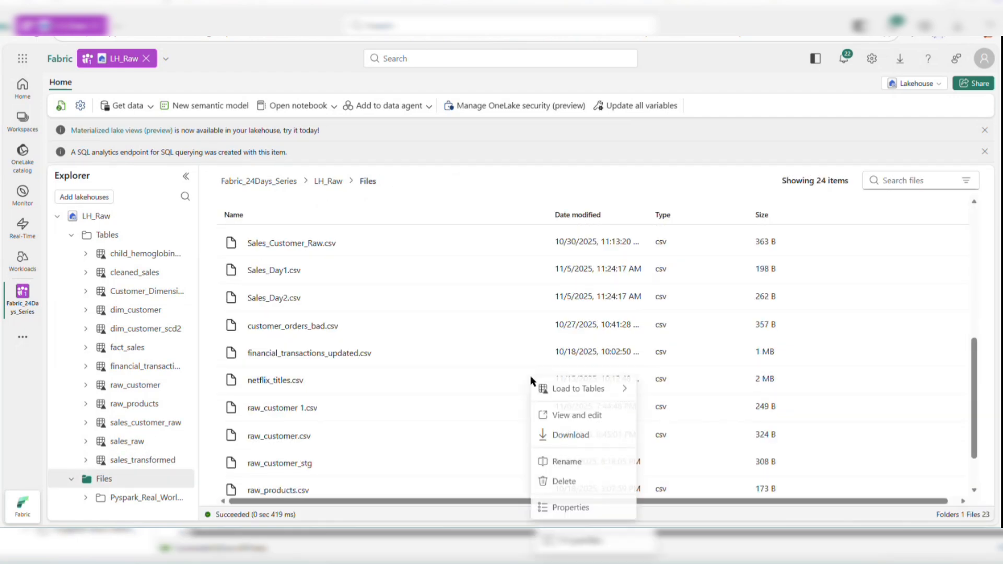
pyautogui.click(563, 509)
pyautogui.click(962, 483)
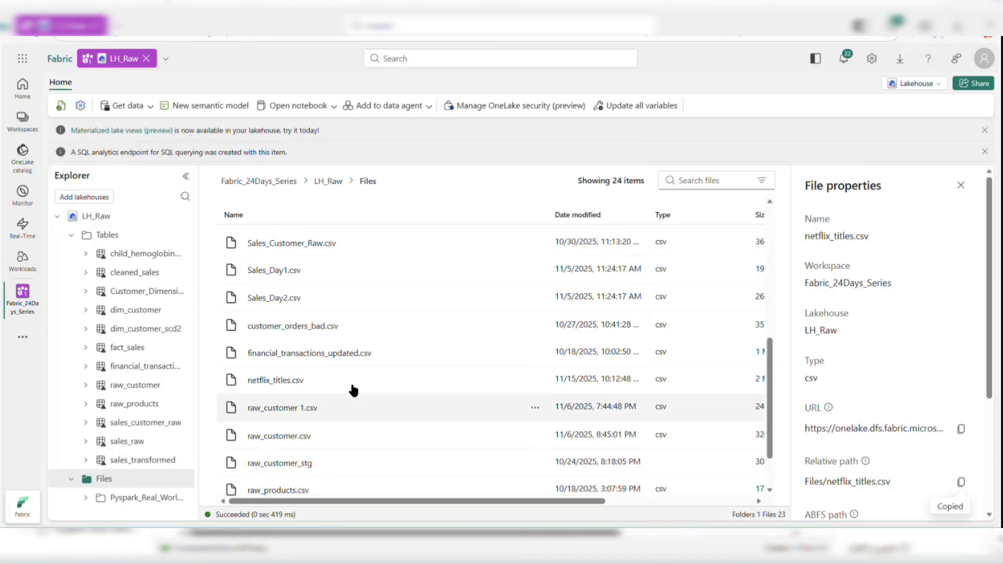
# - Return to the Fabric_24Days_Series workspace and open the Notebooks folder inside Bronze
pyautogui.click(26, 311)
pyautogui.click(94, 151)
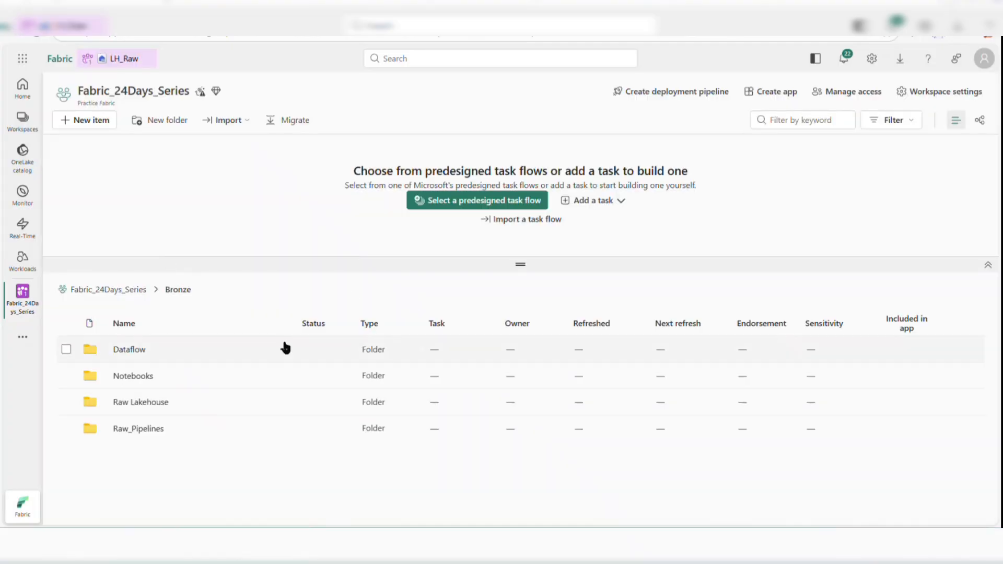
pyautogui.click(137, 377)
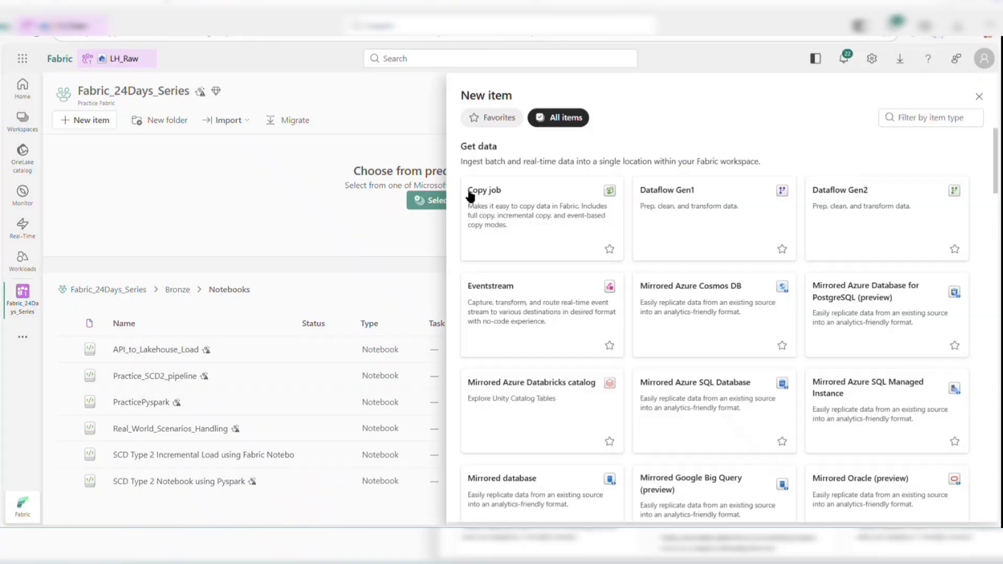
# - Create a new notebook named load_file_to_lh_table_netflix in the Bronze Notebooks folder
pyautogui.click(926, 117)
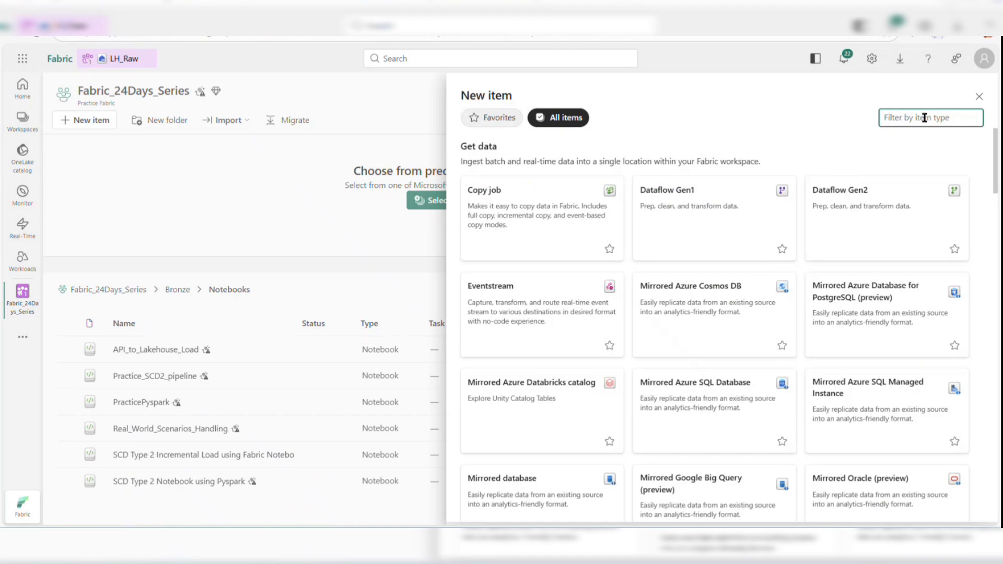
pyautogui.write('Notebook')
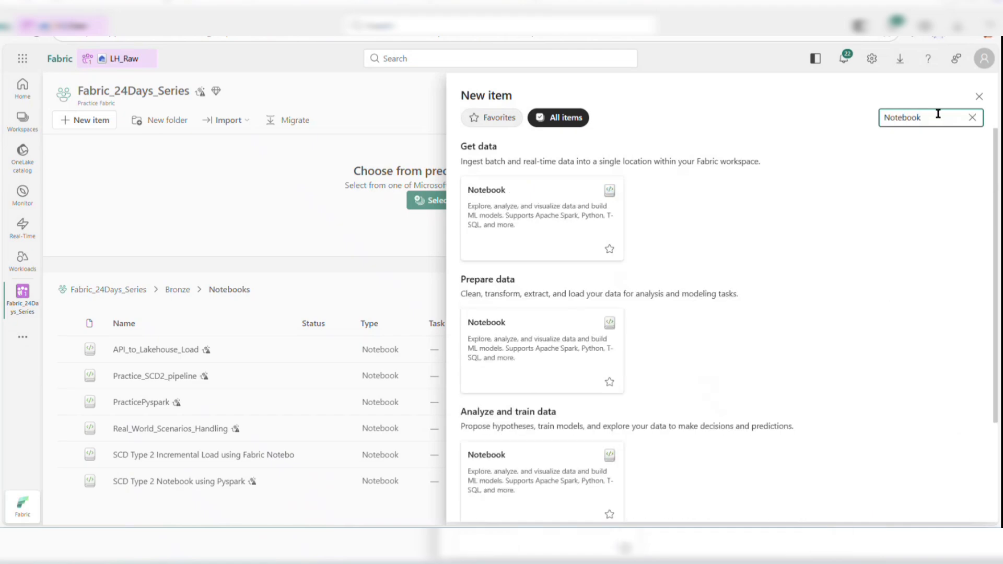
pyautogui.click(541, 210)
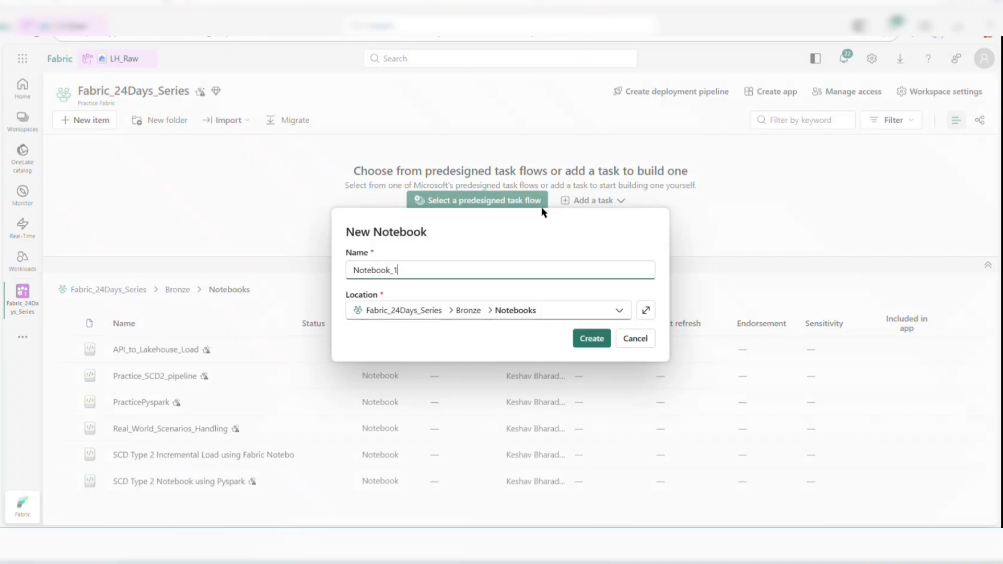
pyautogui.hotkey('ctrl', 'a')
pyautogui.write('load')
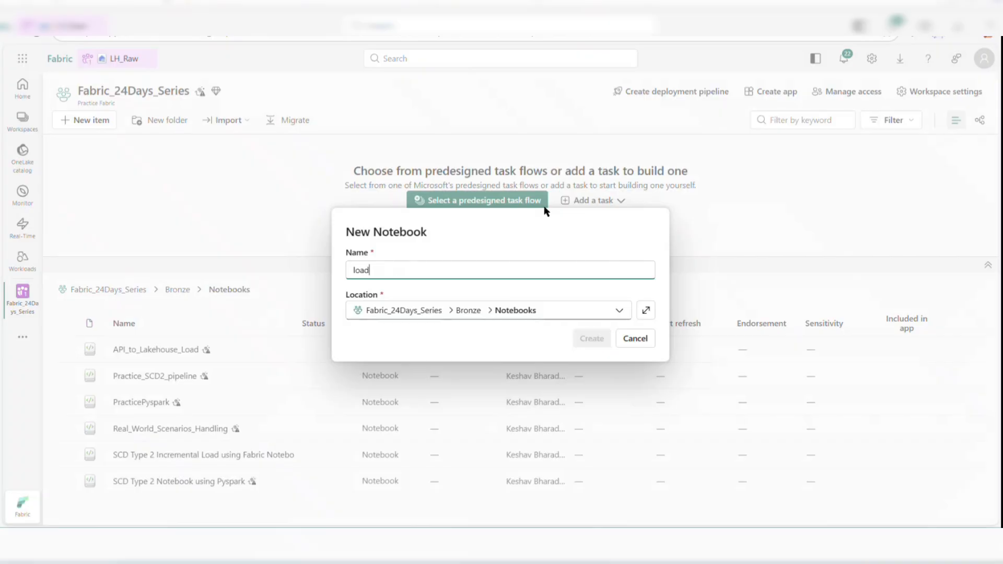
pyautogui.write('_file_to_lh_table_netflix')
pyautogui.press('BackSpace')
pyautogui.write('ix')
pyautogui.click(591, 339)
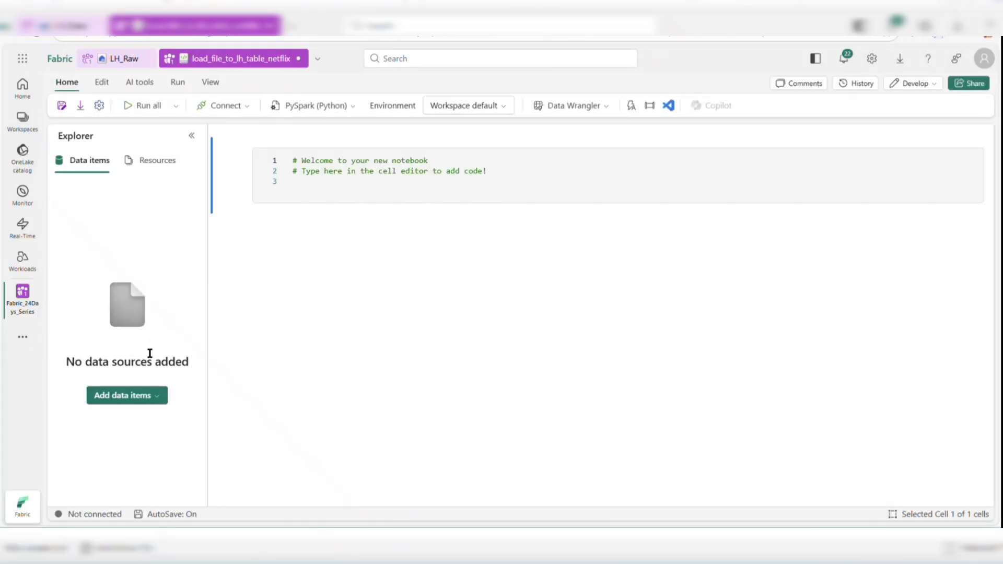
# - Connect the LH_Raw lakehouse from the OneLake catalog as the notebook's data source
pyautogui.click(165, 399)
pyautogui.click(137, 437)
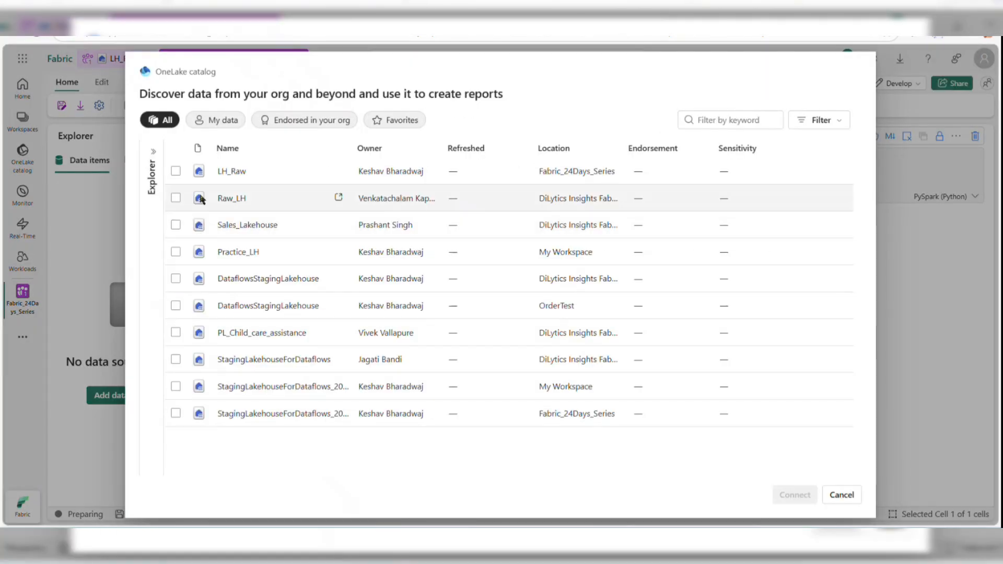
pyautogui.click(176, 171)
pyautogui.click(774, 494)
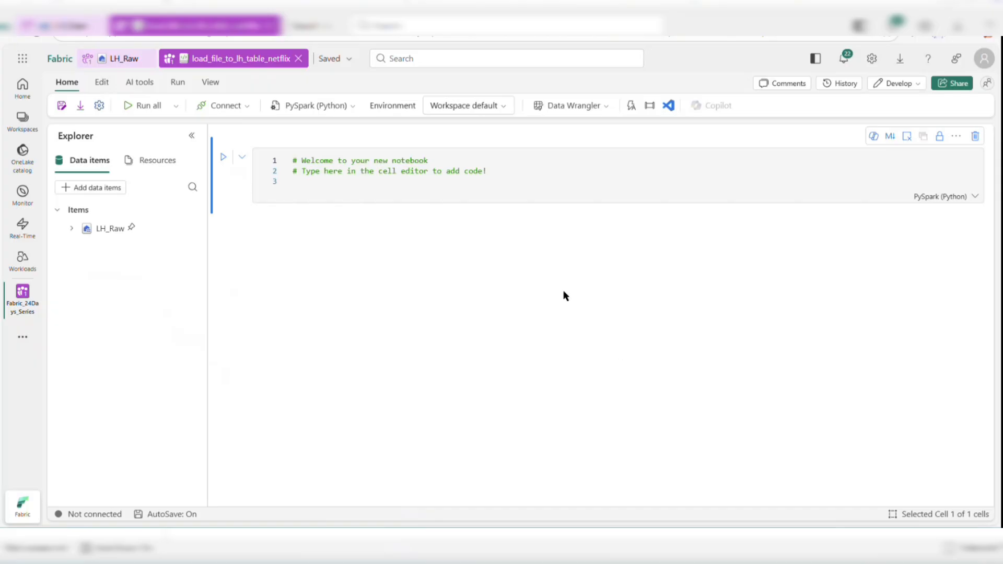
# - Add the line "from pyspark.sql.functions import *" below the comments in the first code cell
pyautogui.click(409, 180)
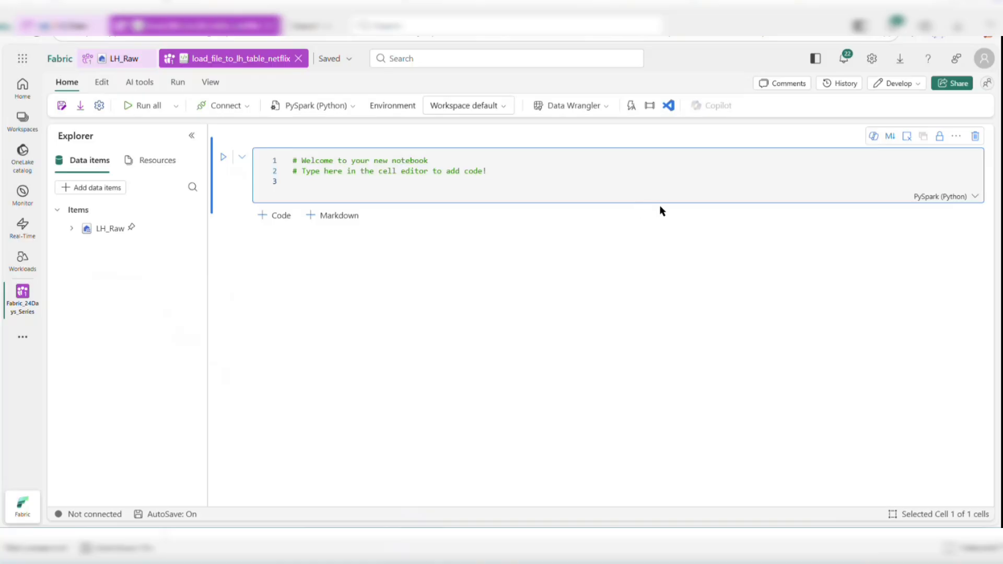
pyautogui.write('from p')
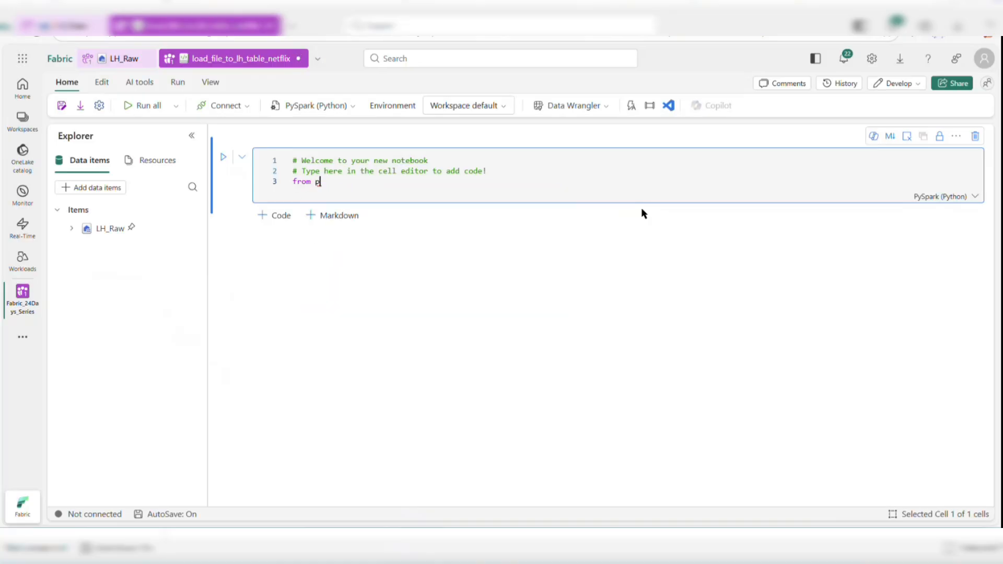
pyautogui.write('yp')
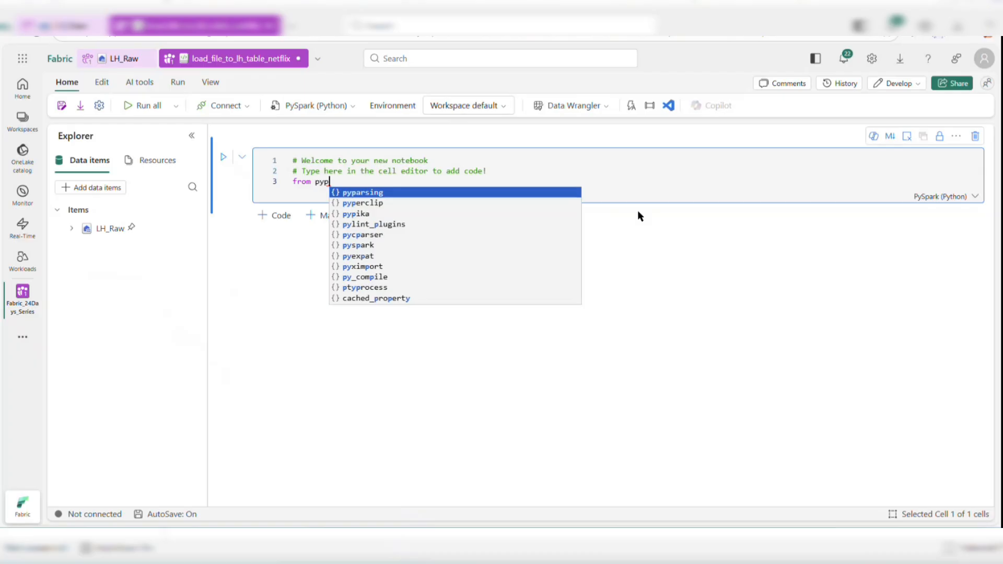
pyautogui.press('BackSpace')
pyautogui.write('sa')
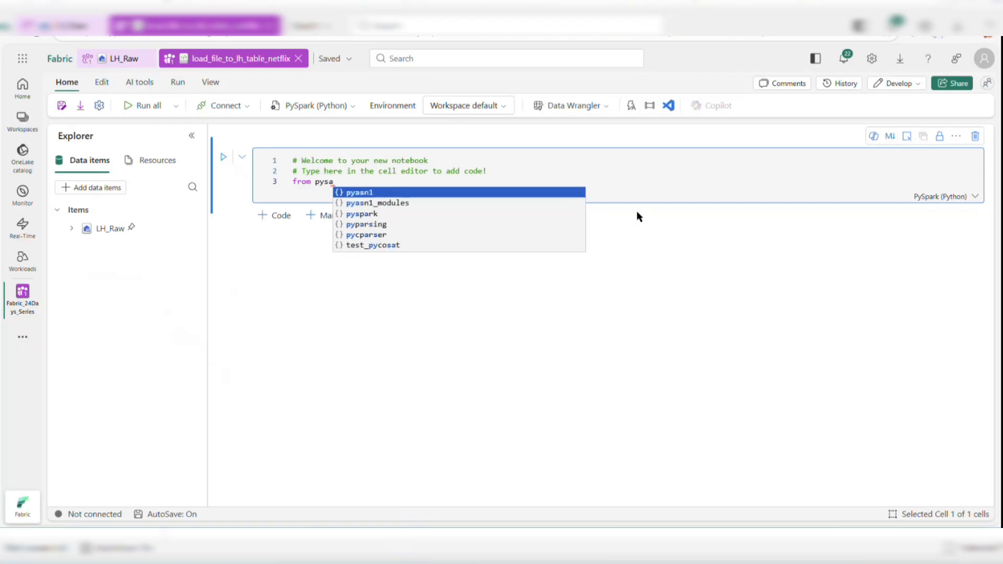
pyautogui.press('BackSpace')
pyautogui.write('park.sql')
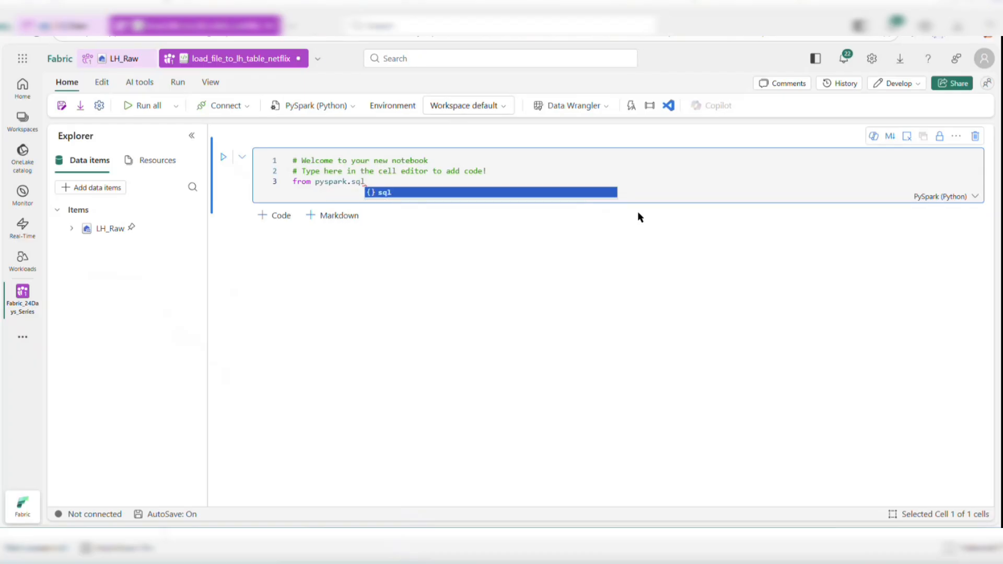
pyautogui.write('.function')
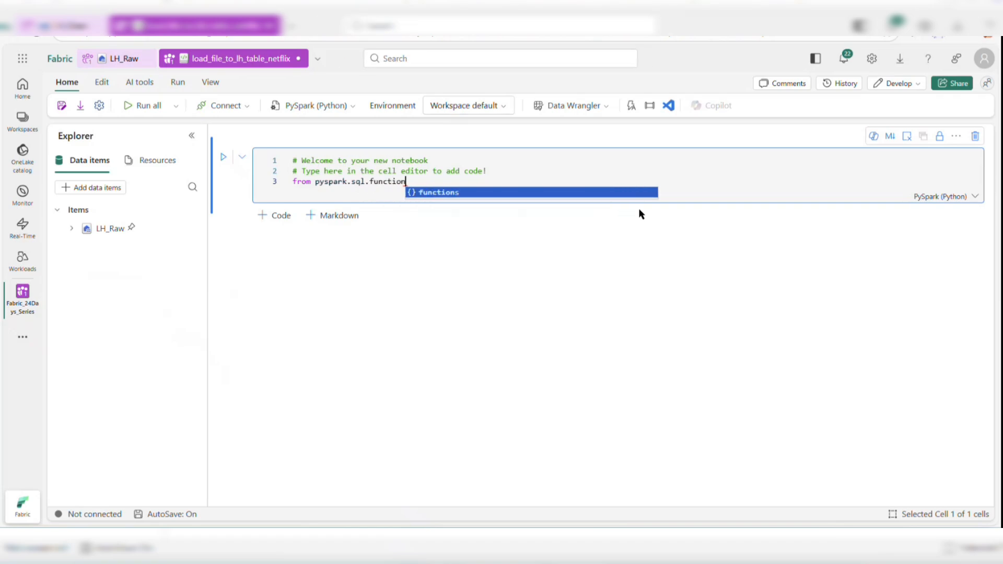
pyautogui.press('Tab')
pyautogui.write('import ')
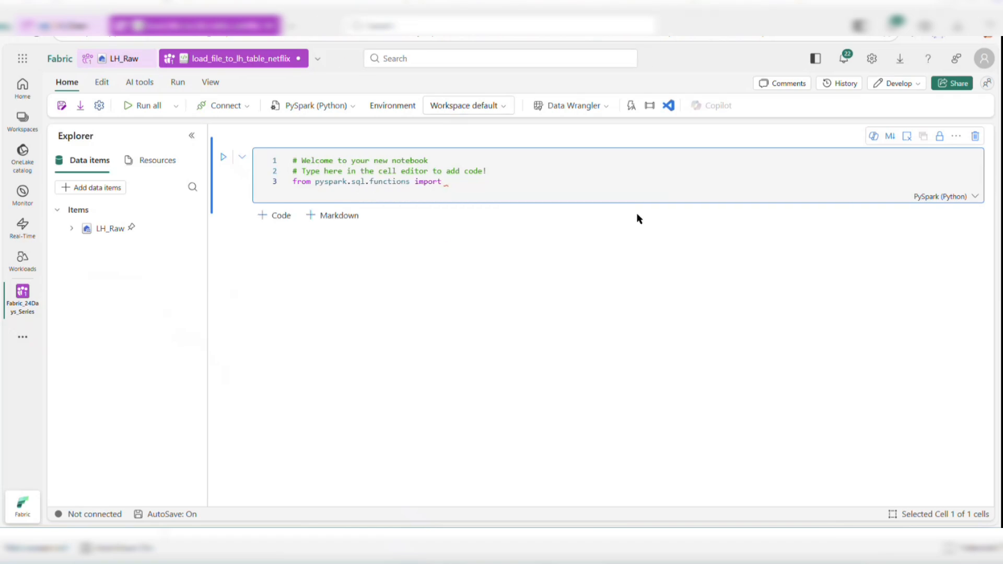
pyautogui.write('*')
pyautogui.press('Return')
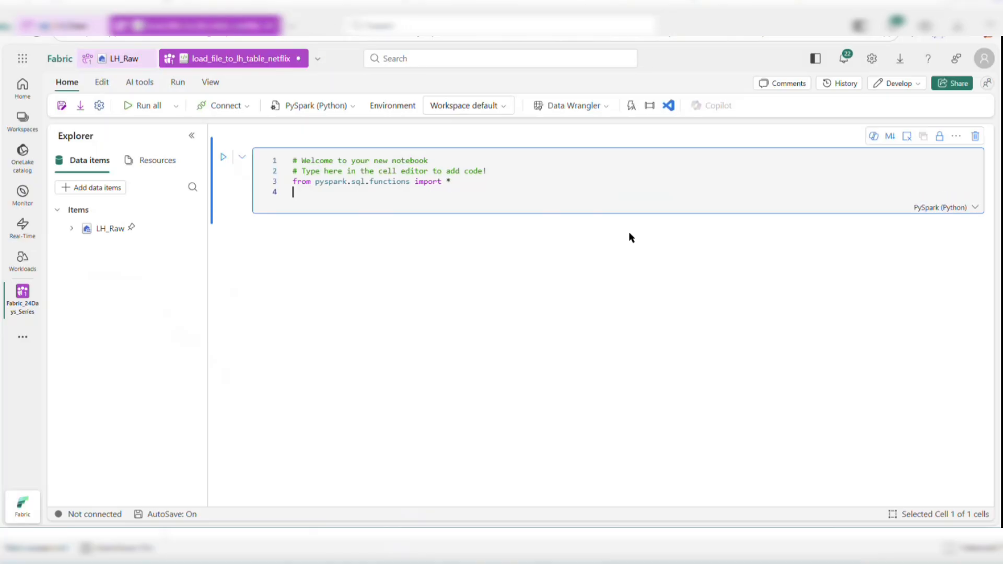
pyautogui.press('Return')
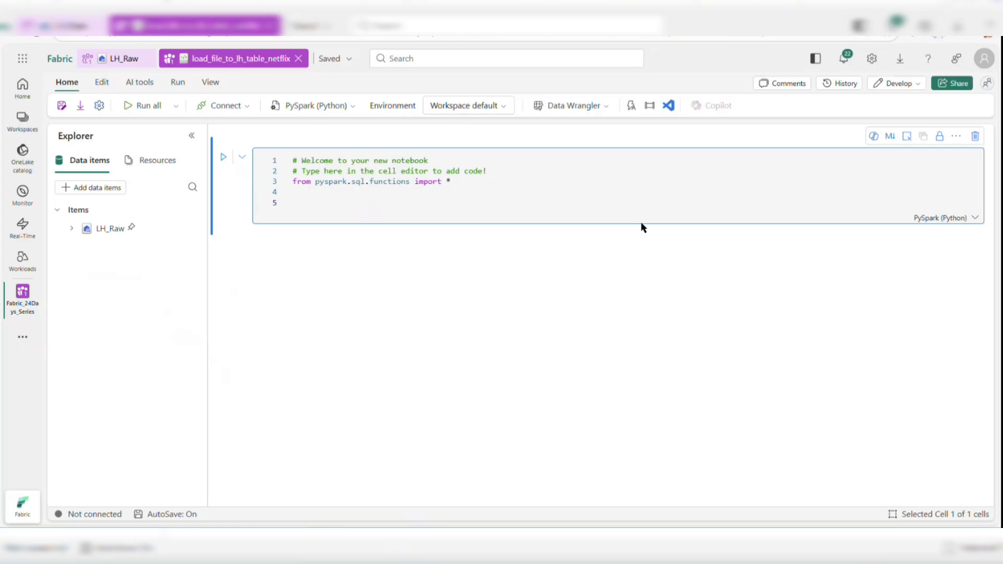
pyautogui.write('df =')
pyautogui.moveTo(334, 204); pyautogui.dragTo(261, 193)
pyautogui.press('BackSpace')
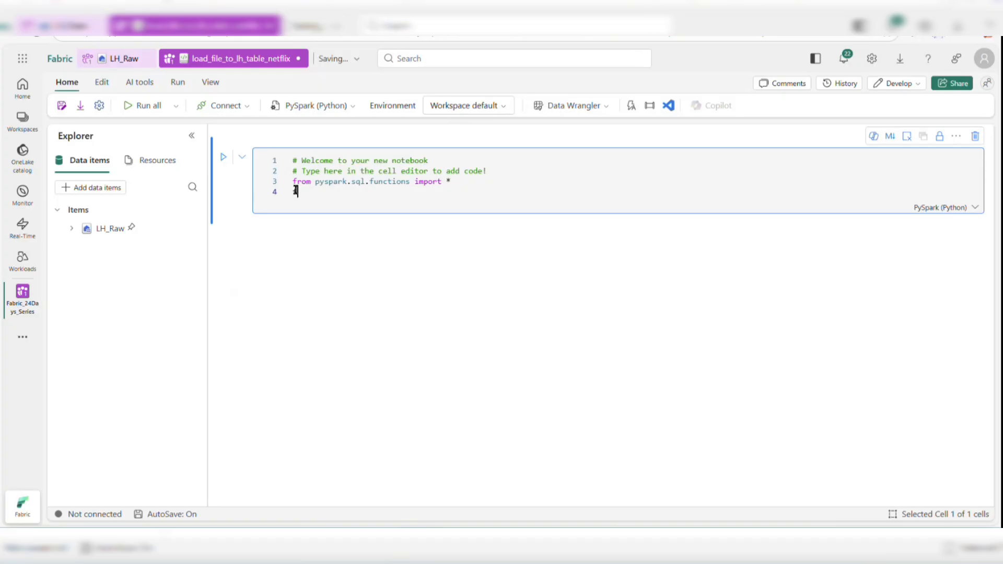
# - Add the line "from pyspark.sql import SparkSession" to the first code cell and run the cell
pyautogui.write('from py')
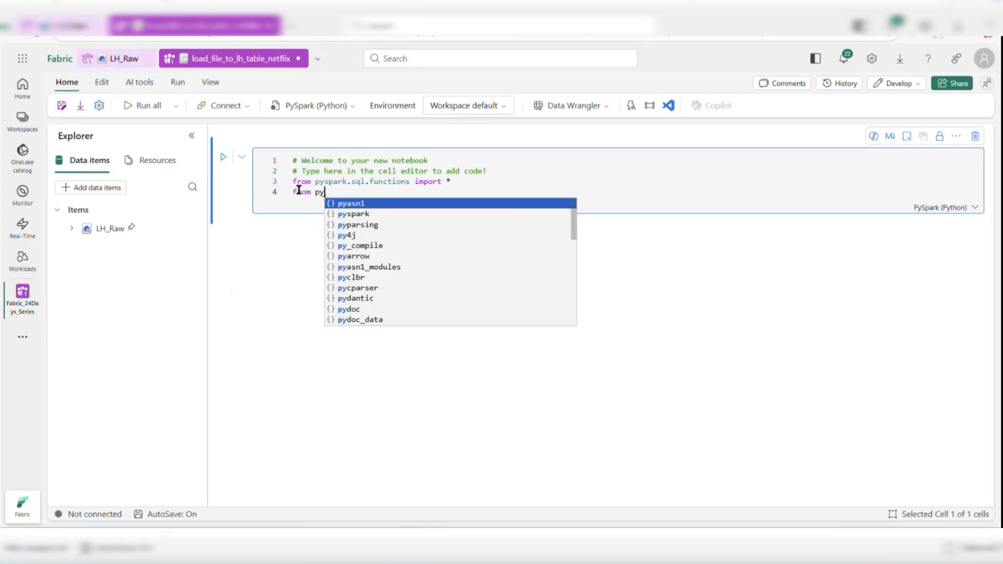
pyautogui.write('spark.sql')
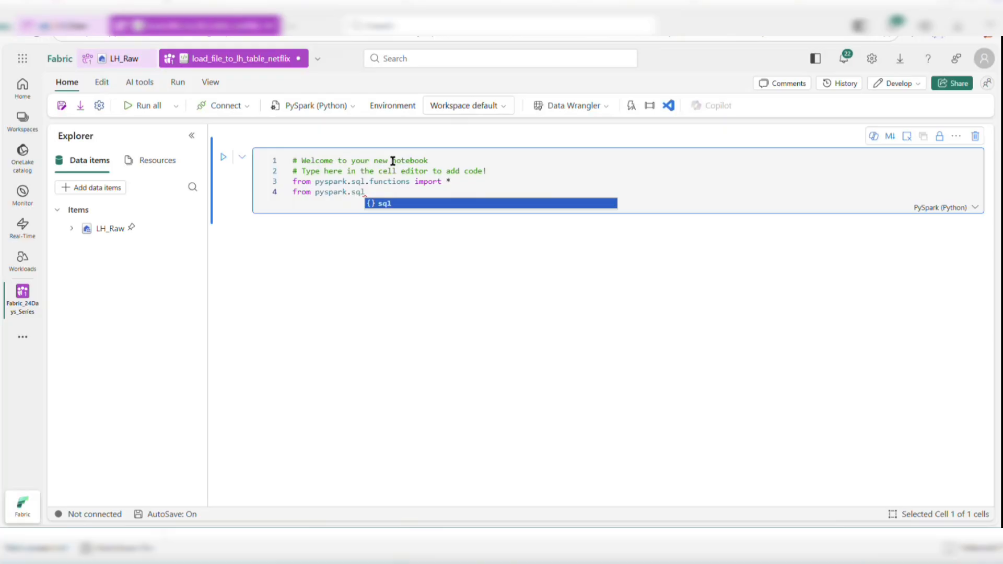
pyautogui.write(' import ')
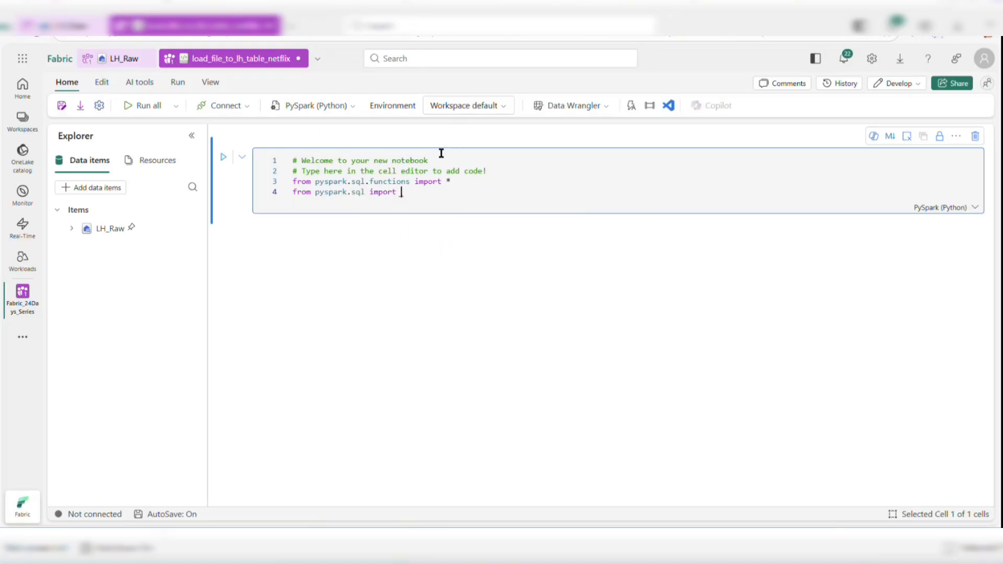
pyautogui.write('Sp')
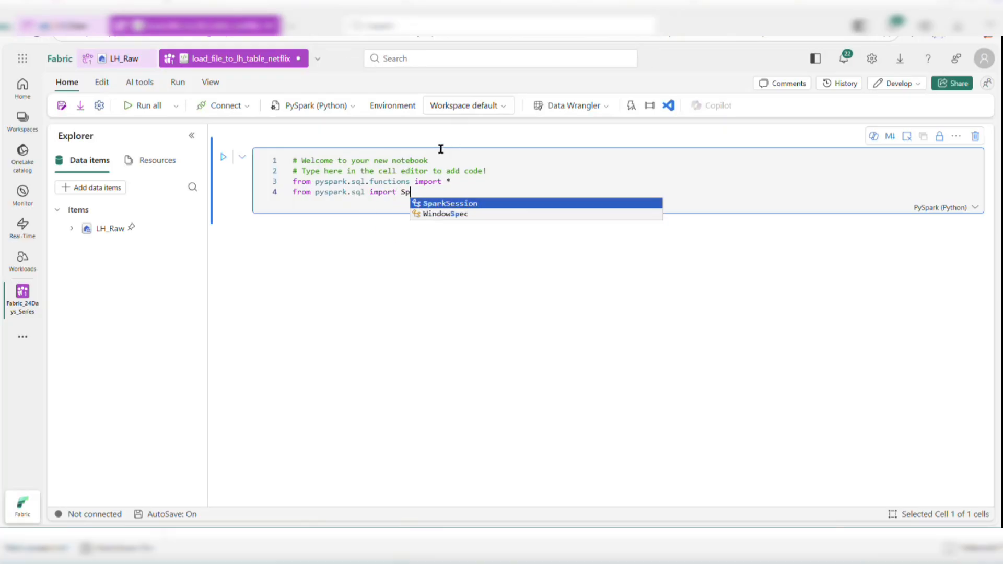
pyautogui.press('Return')
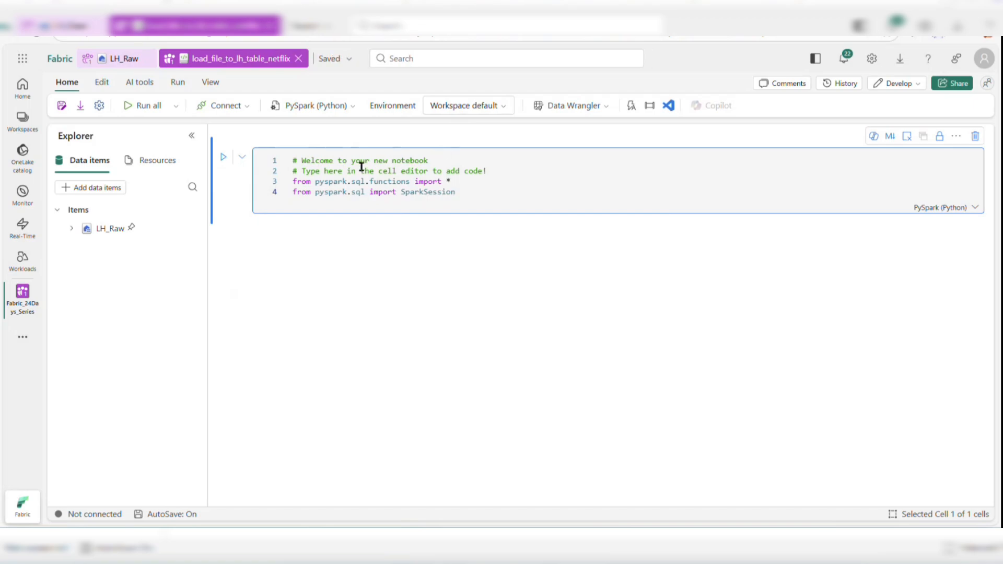
pyautogui.hotkey('shift', 'Return')
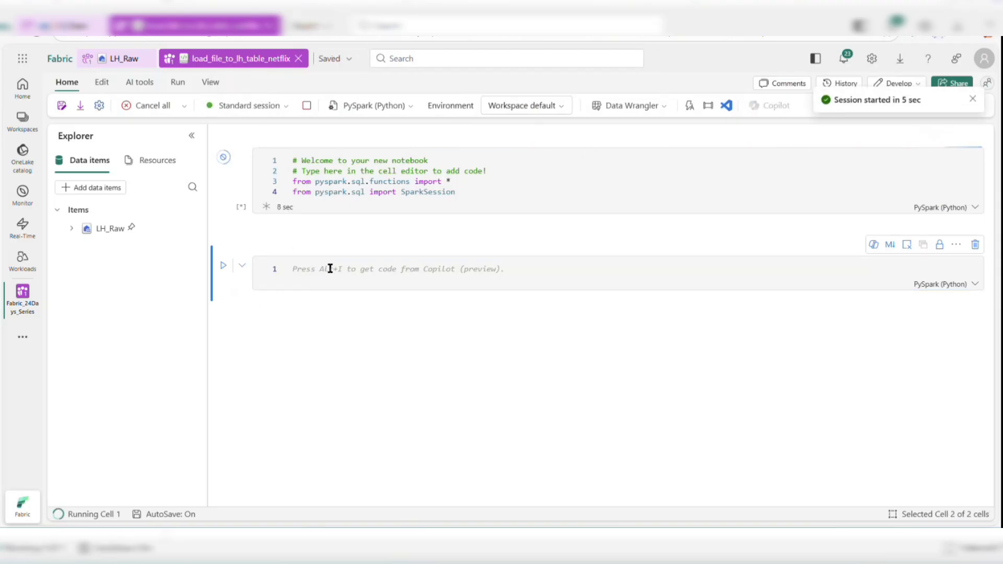
# - In the second code cell, write df = spark.read.csv("Files/netflix_titles.csv") to read the CSV file into a dataframe
pyautogui.click(354, 271)
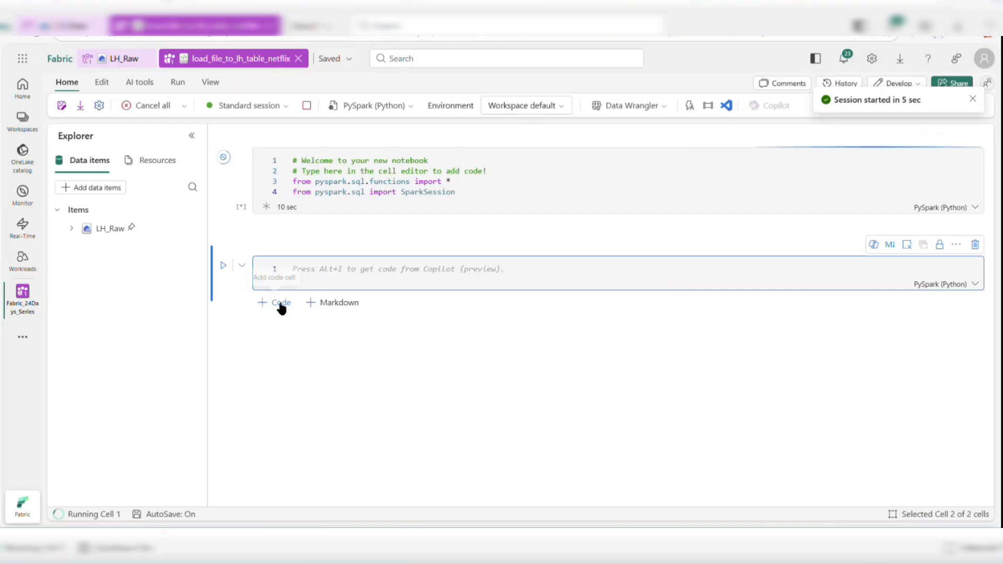
pyautogui.write('df')
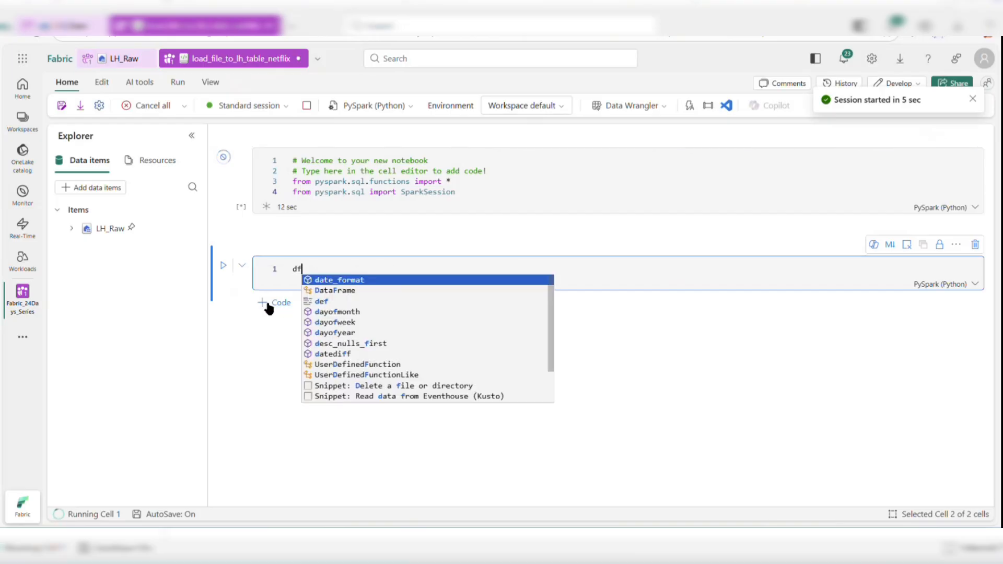
pyautogui.write(' = ')
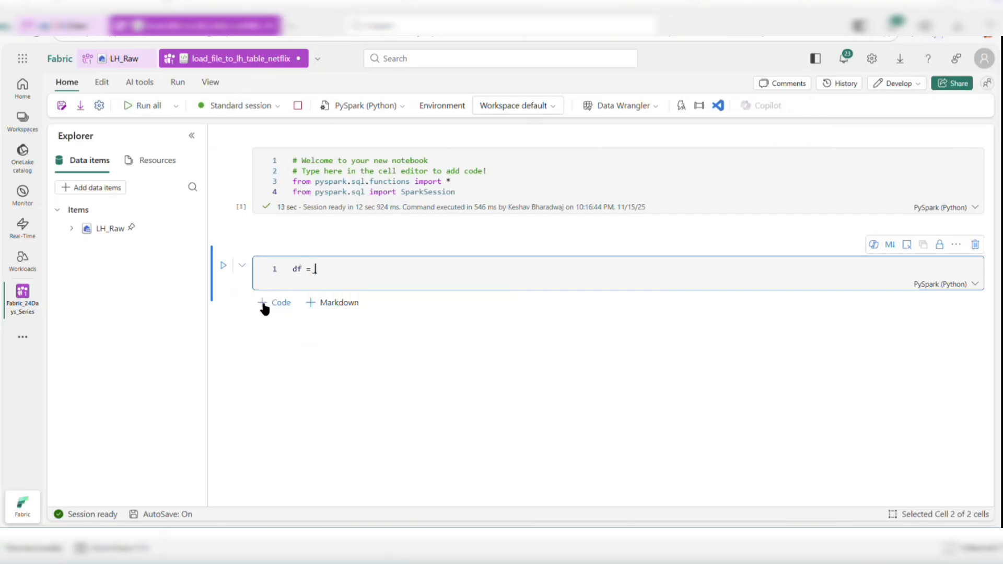
pyautogui.write('spark.rea')
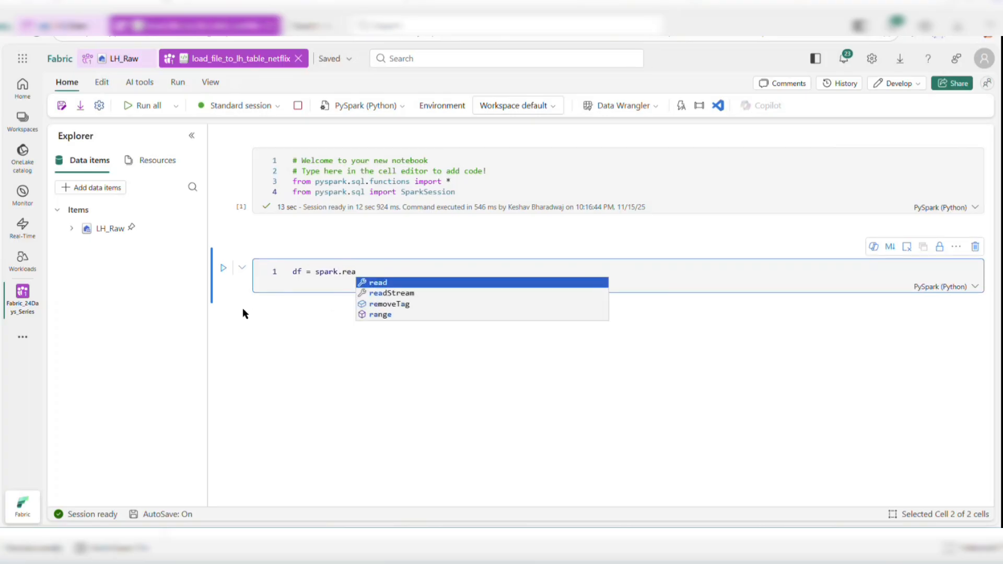
pyautogui.write('d.cs')
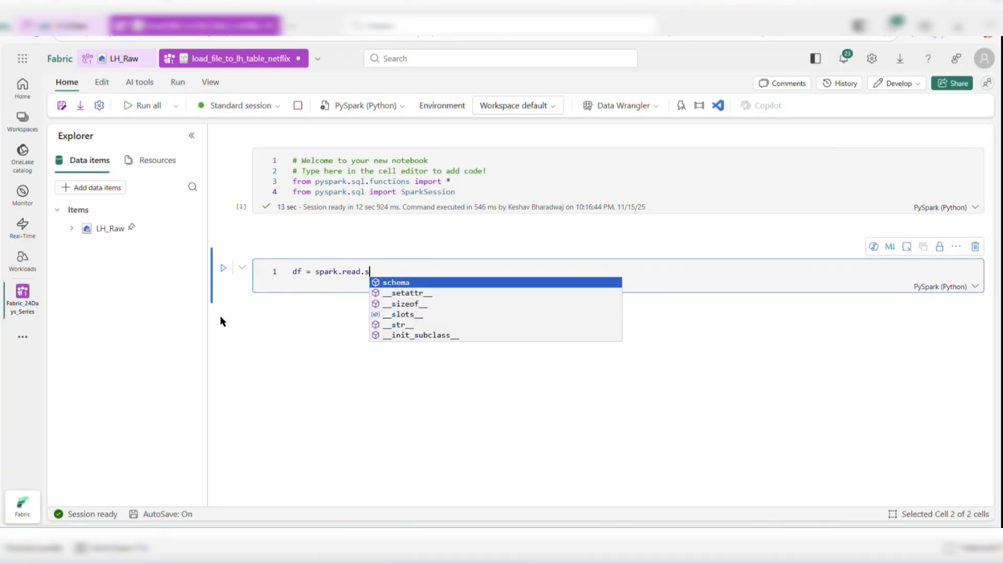
pyautogui.press('BackSpace')
pyautogui.write('csv(')
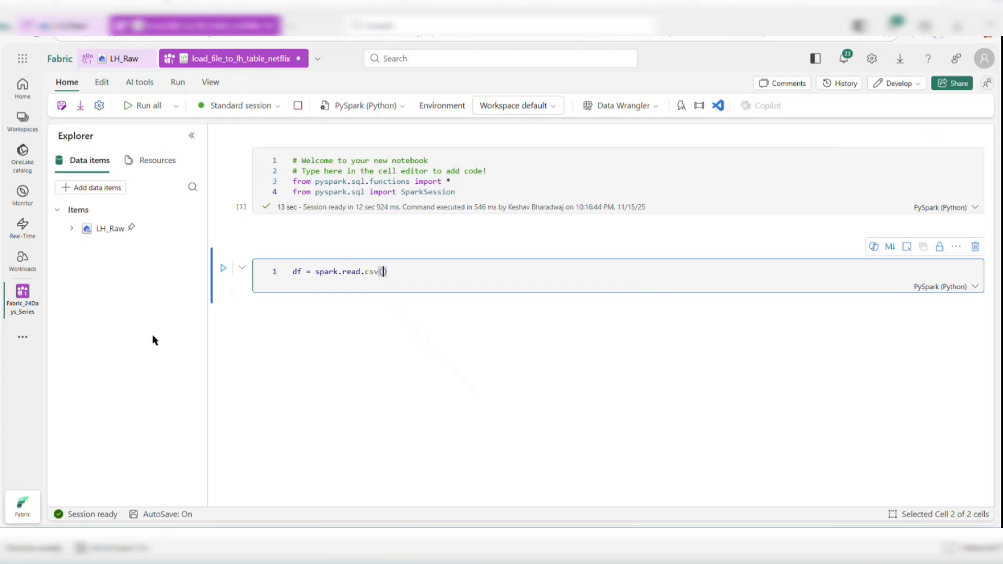
pyautogui.write('Files/netflix_titles.csv')
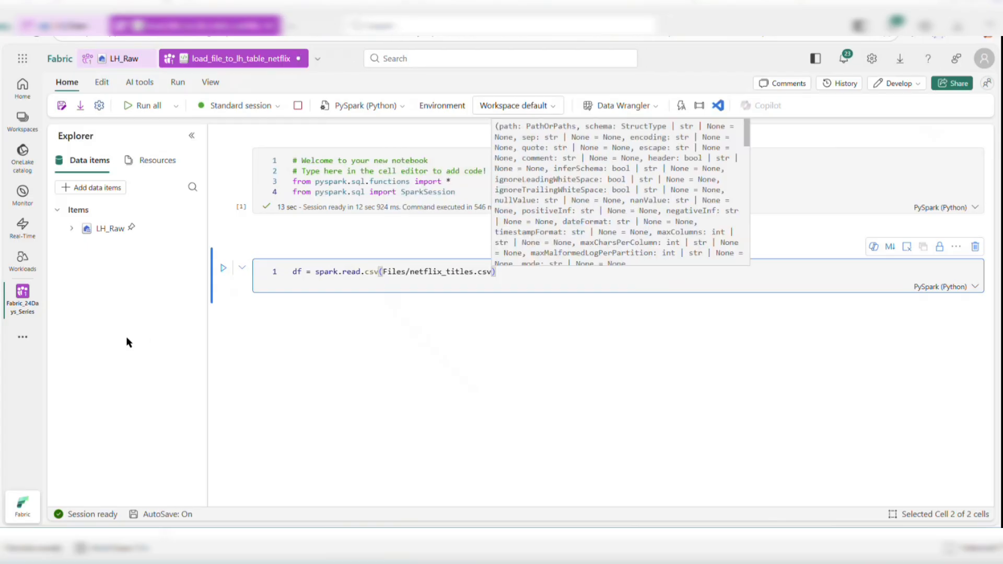
pyautogui.write('"')
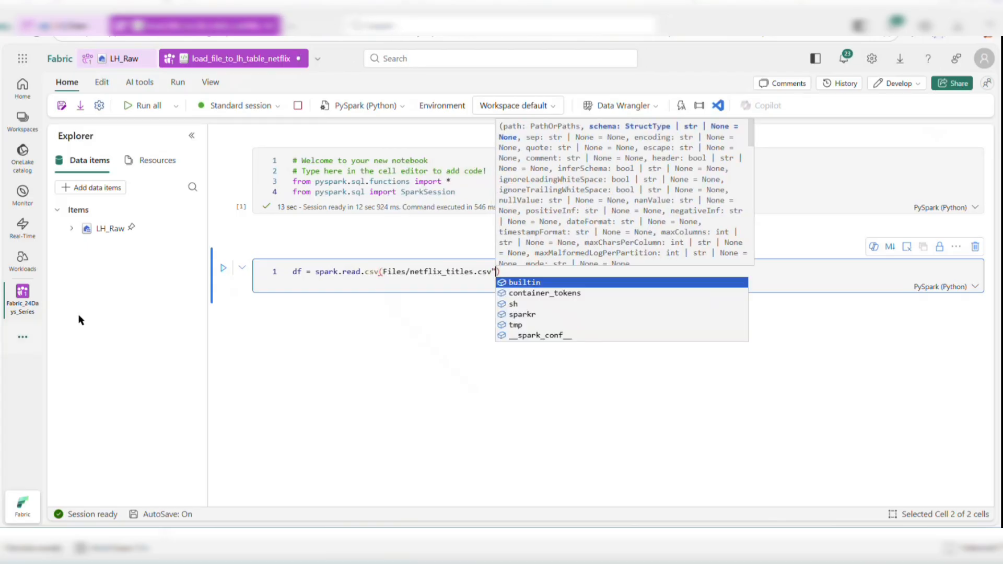
pyautogui.click(385, 270)
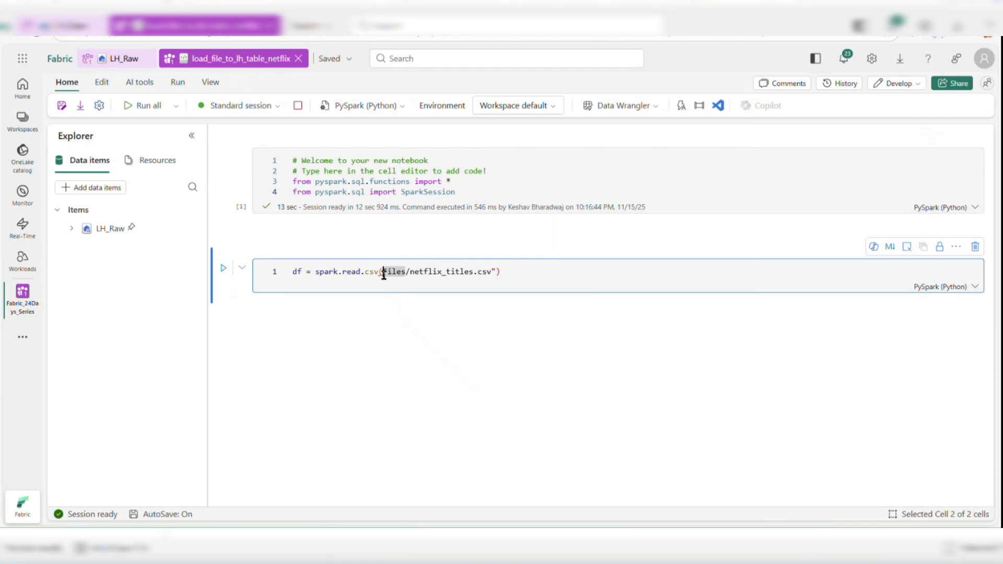
pyautogui.write('"')
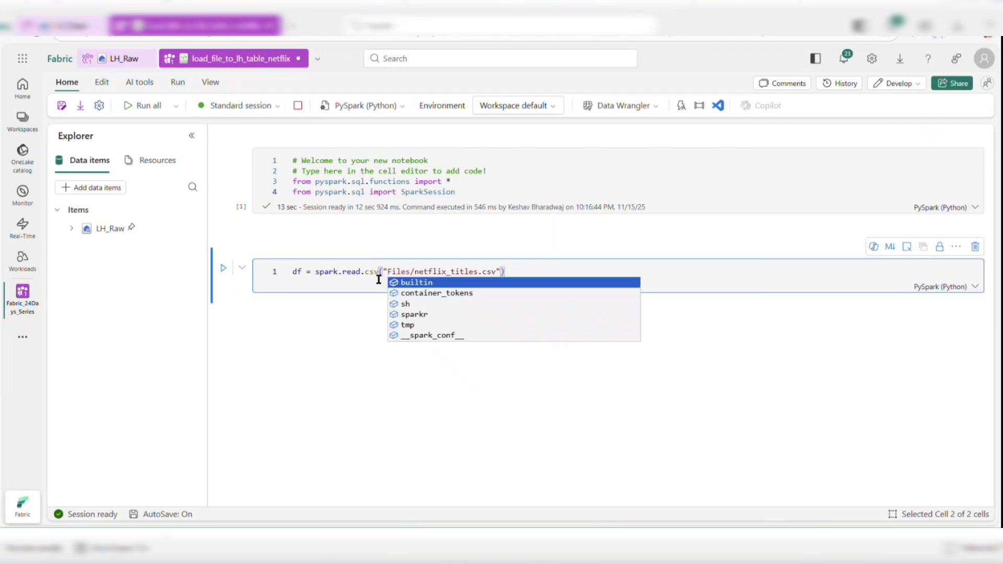
# - Add the options header=True and inferSchema=True to the spark.read.csv call
pyautogui.click(501, 272)
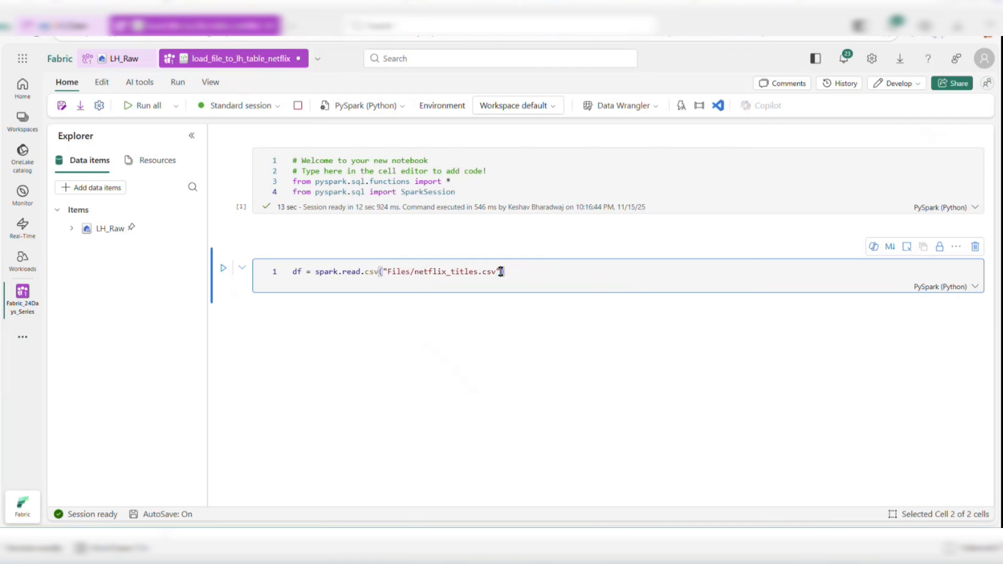
pyautogui.write(',header=True')
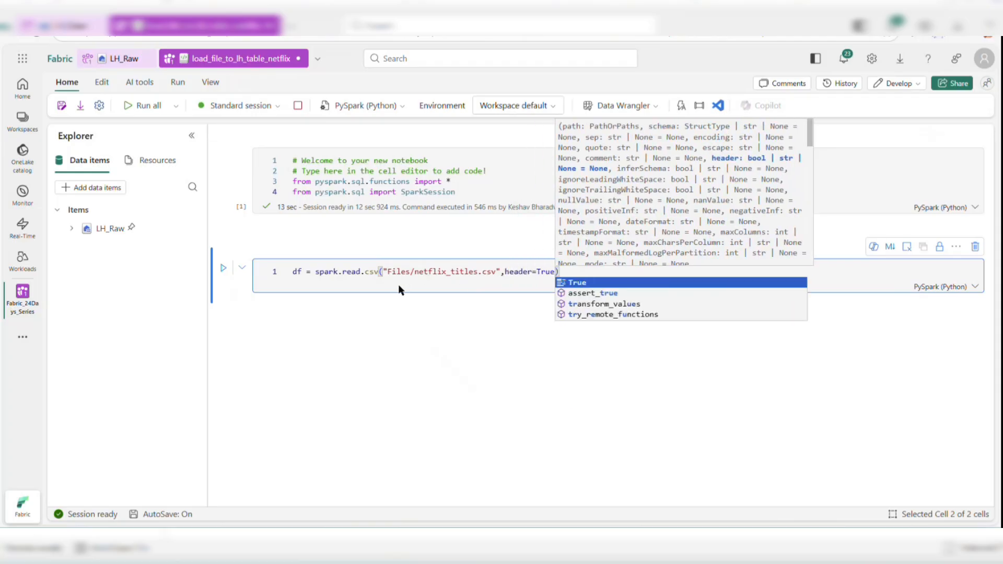
pyautogui.write(',inferSchema=')
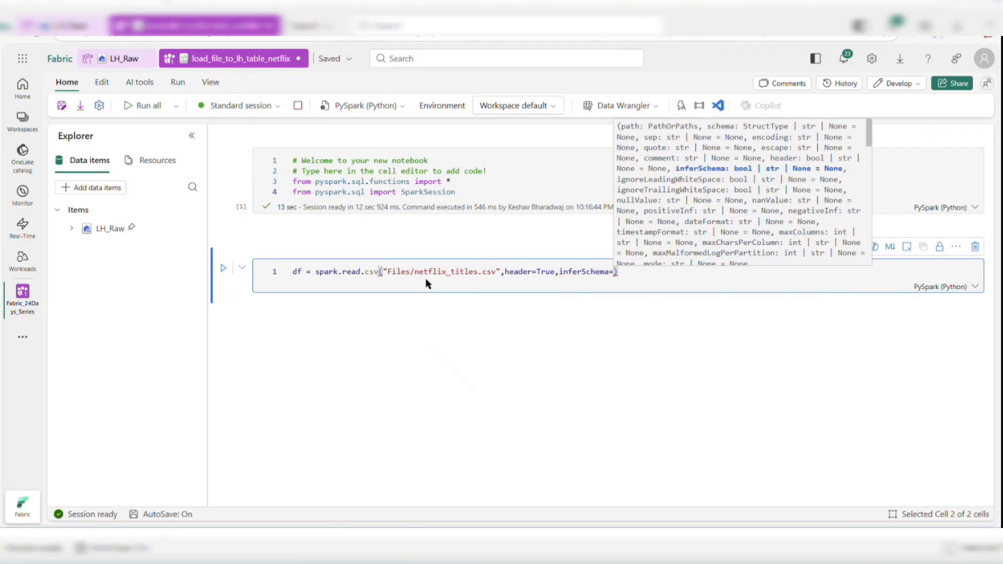
pyautogui.write('True')
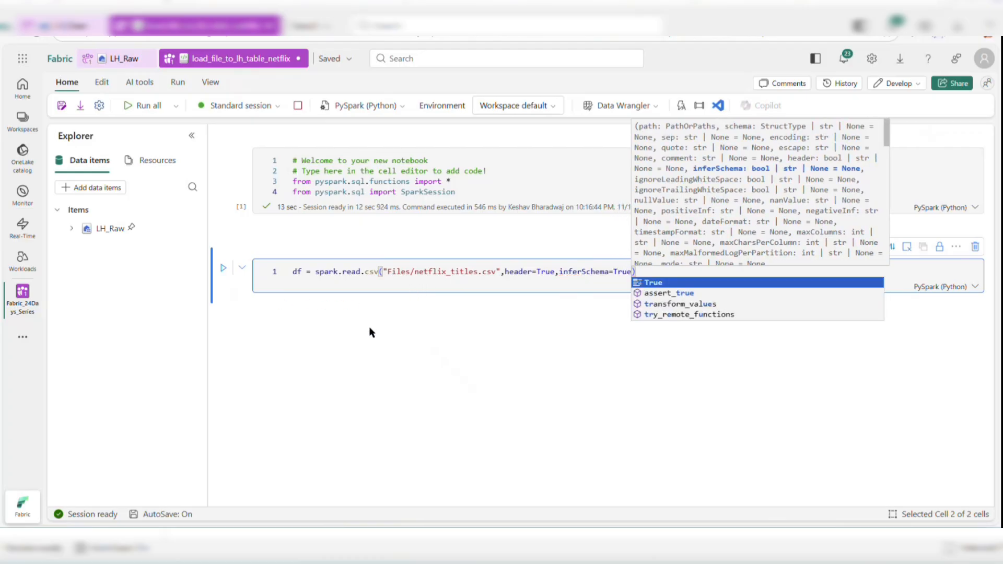
# - Add df.show(5) on line 3, below the CSV read statement and a blank line, and run the second cell
pyautogui.click(641, 271)
pyautogui.press('Return')
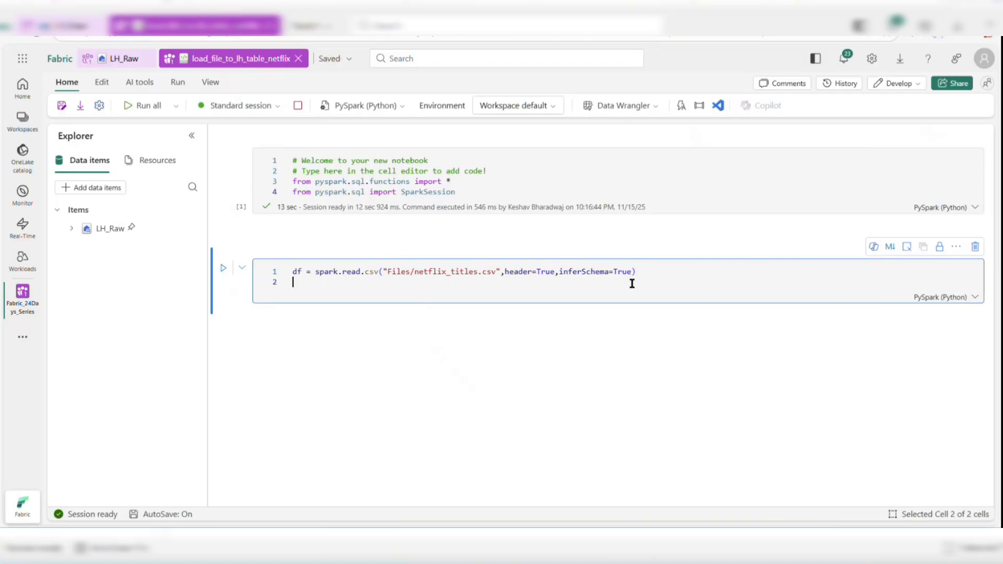
pyautogui.press('Return')
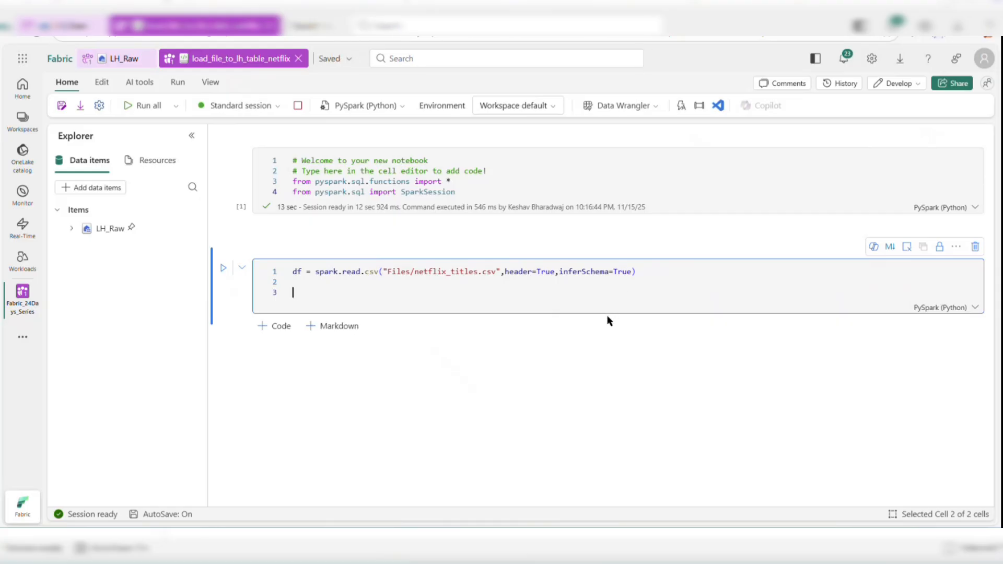
pyautogui.write('df')
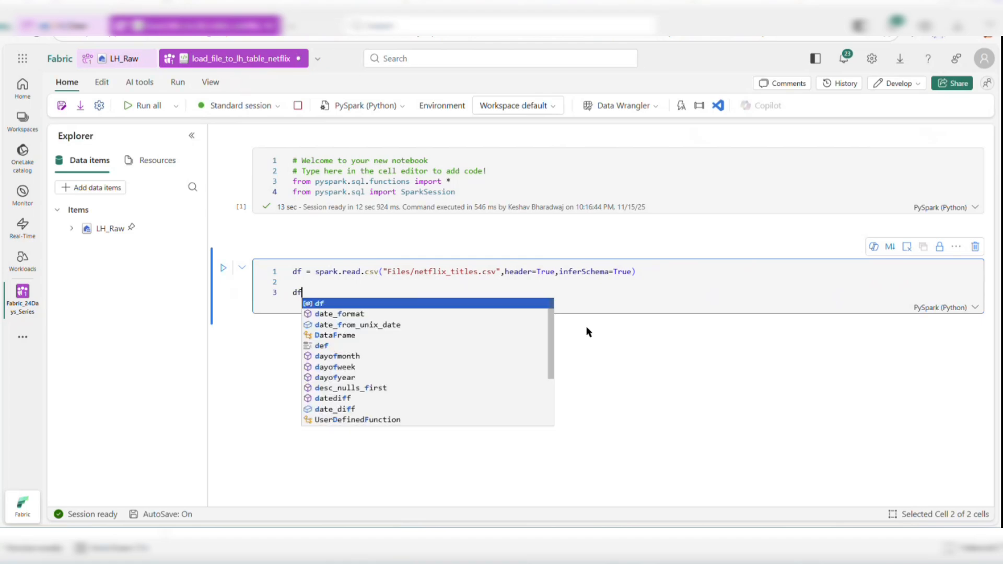
pyautogui.write('.sj')
pyautogui.press('BackSpace')
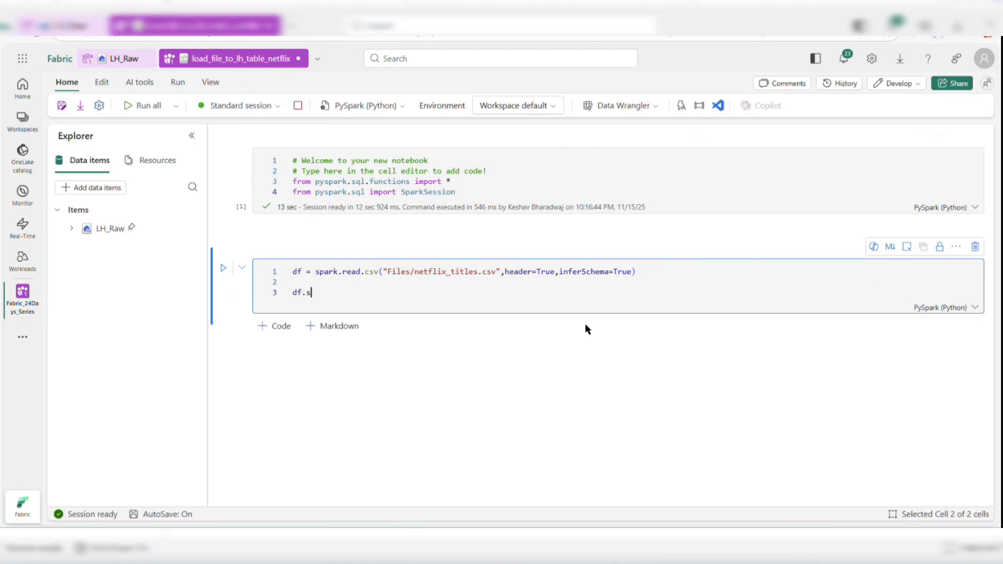
pyautogui.write('how(5')
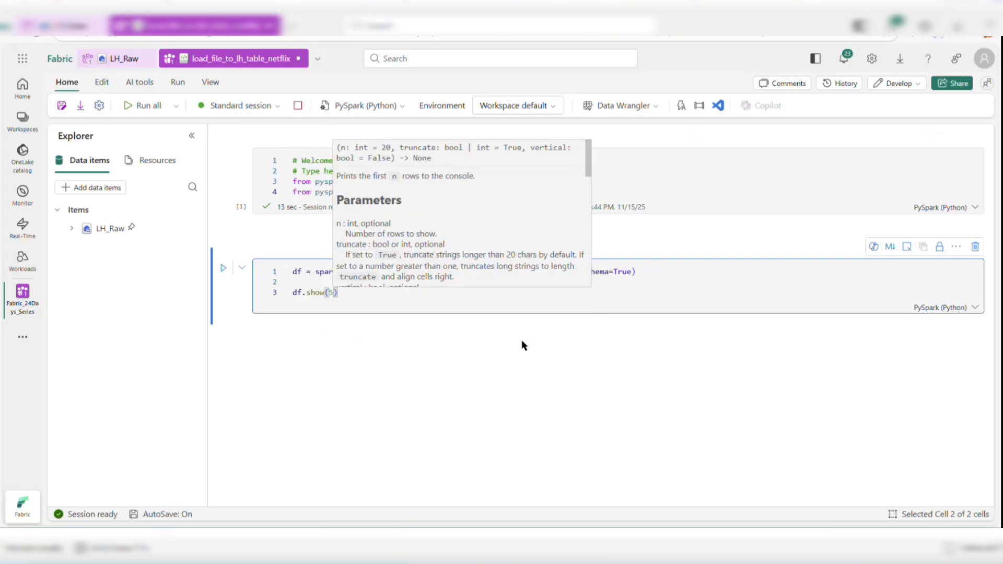
pyautogui.hotkey('shift', 'Return')
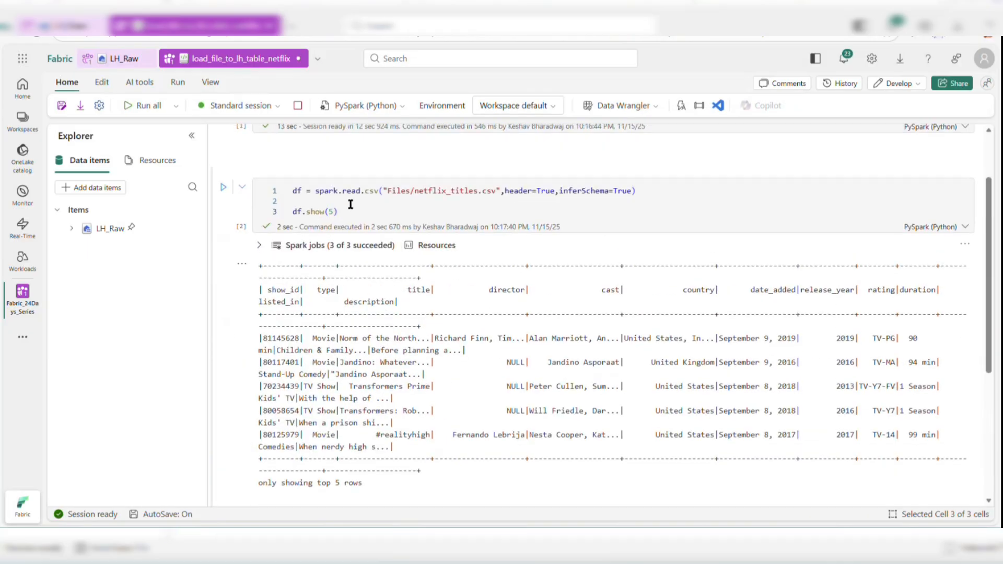
# - Replace df.show(5) with display(df) in the second cell and rerun it to look through the data as a table
pyautogui.click(350, 201)
pyautogui.click(377, 211)
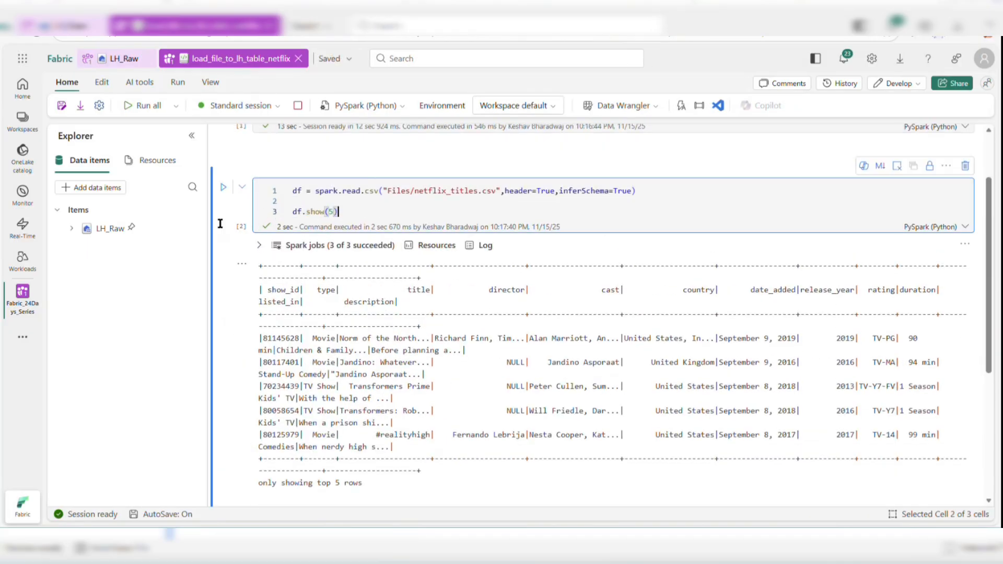
pyautogui.press('BackSpace')
pyautogui.press('BackSpace')
pyautogui.press('BackSpace')
pyautogui.press('BackSpace')
pyautogui.press('BackSpace')
pyautogui.press('BackSpace')
pyautogui.press('BackSpace')
pyautogui.press('BackSpace')
pyautogui.press('BackSpace')
pyautogui.press('BackSpace')
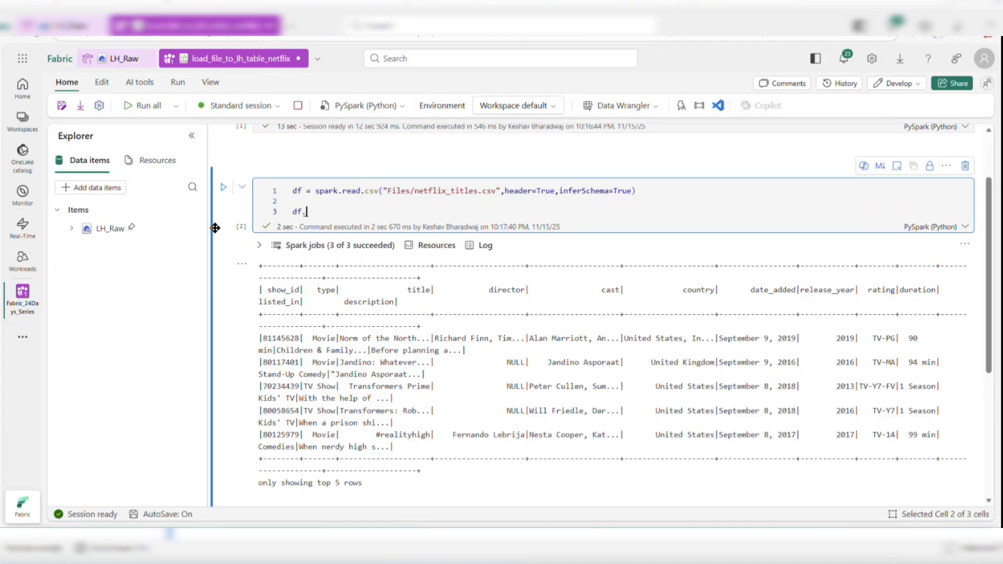
pyautogui.write('dis')
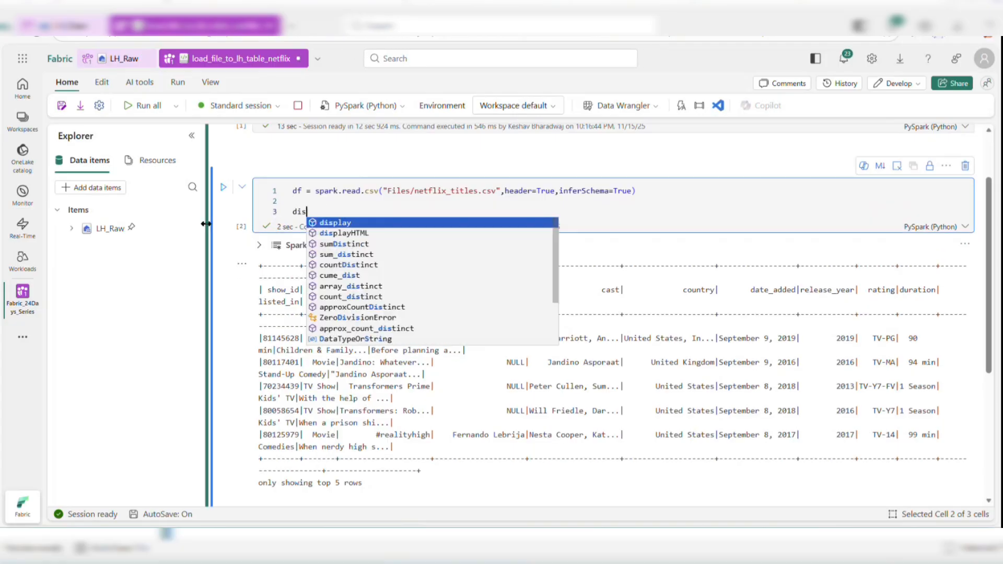
pyautogui.write('play(df')
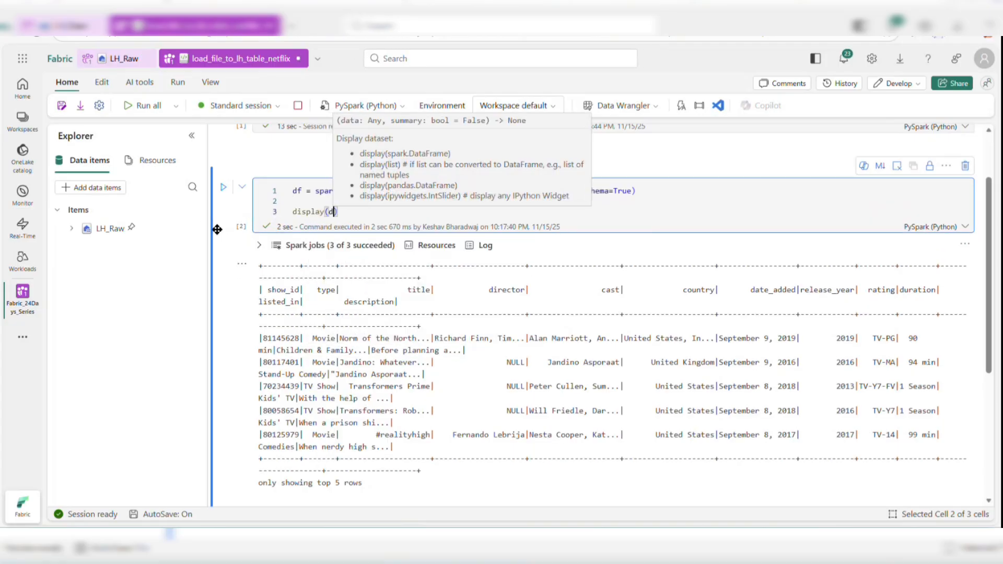
pyautogui.hotkey('shift', 'Return')
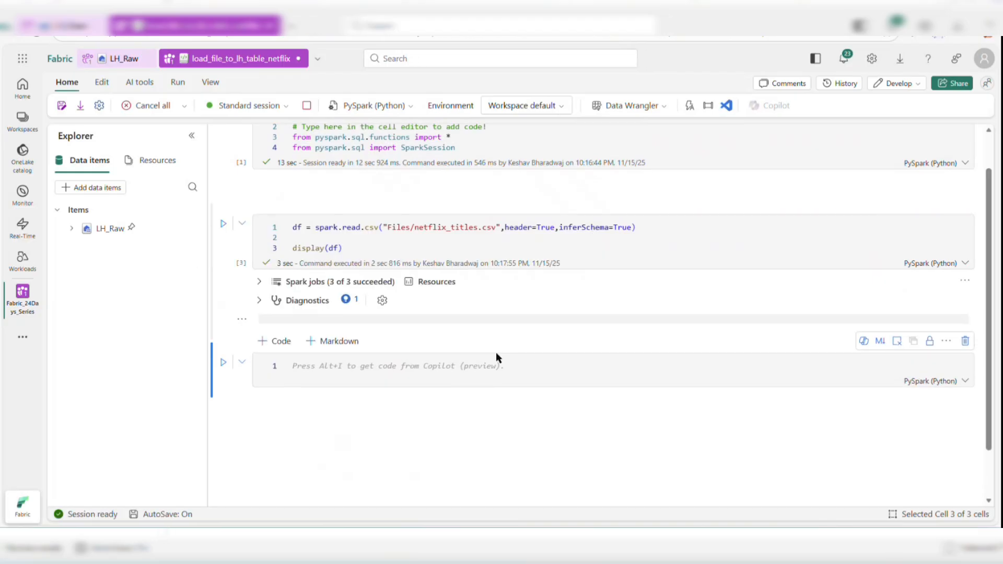
pyautogui.hscroll(2, 547, 417)
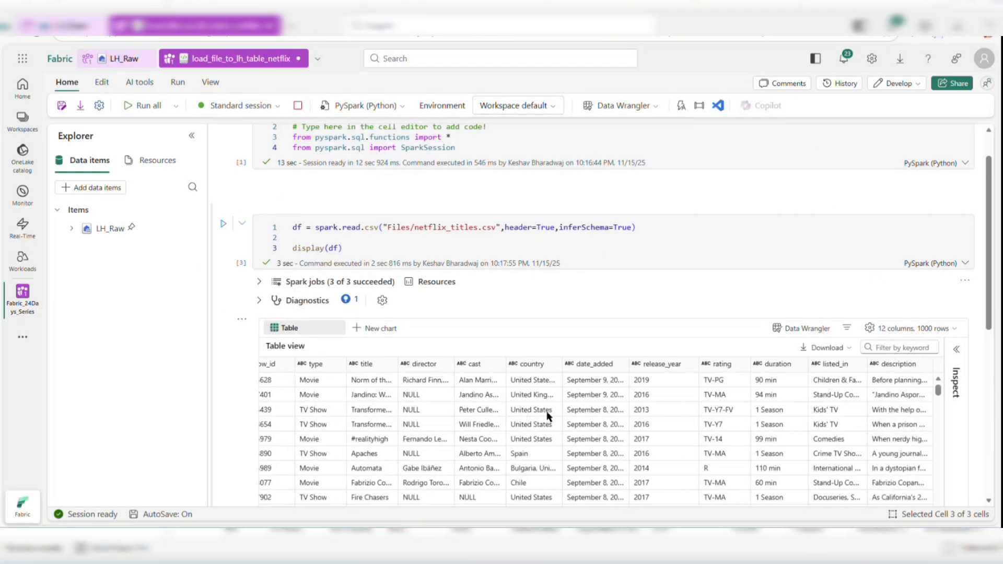
pyautogui.scroll(-2, 548, 416)
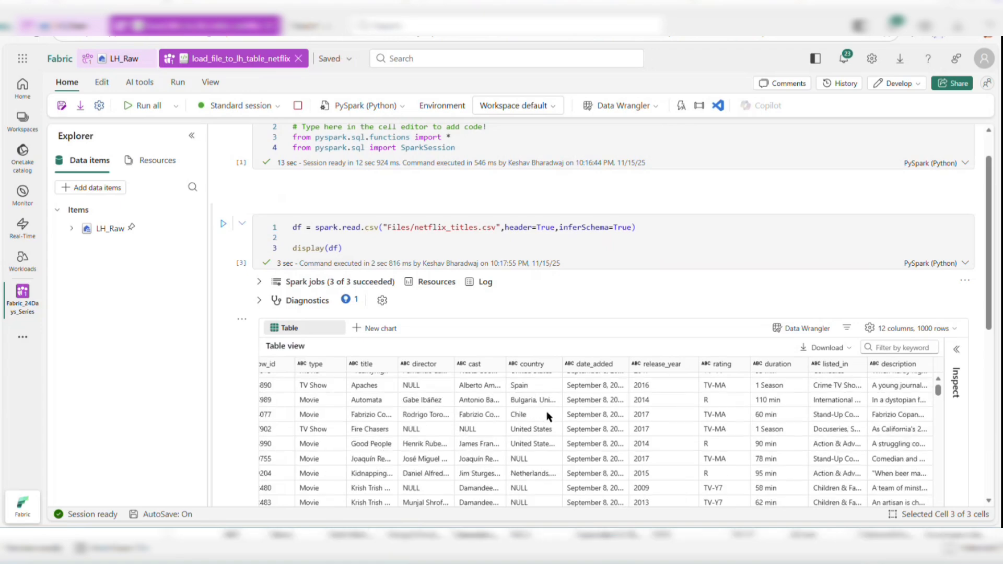
# - Look through the rows and columns of the displayed Netflix dataframe, from show_id to description
pyautogui.scroll(-3, 548, 416)
pyautogui.scroll(-2, 551, 327)
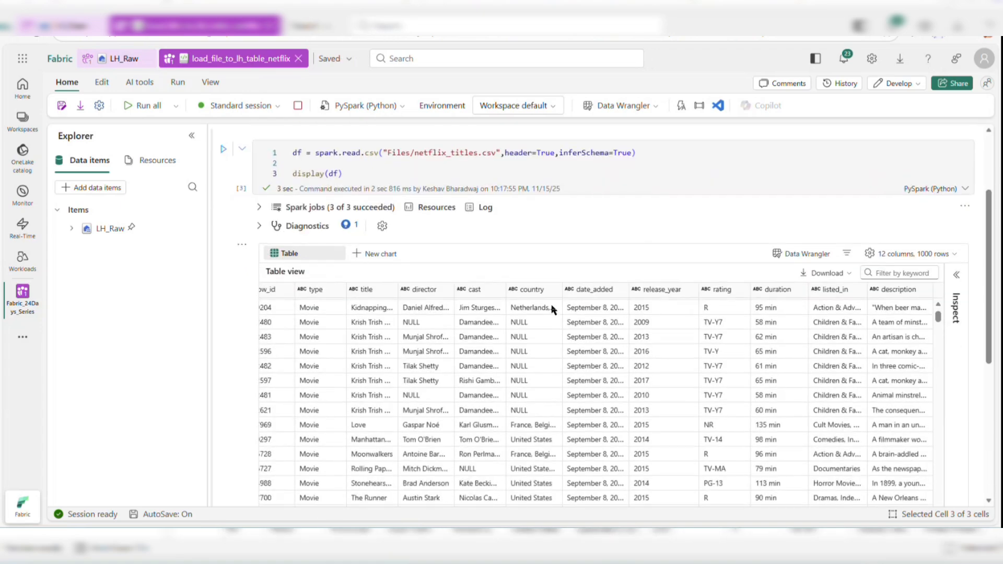
pyautogui.scroll(5, 552, 309)
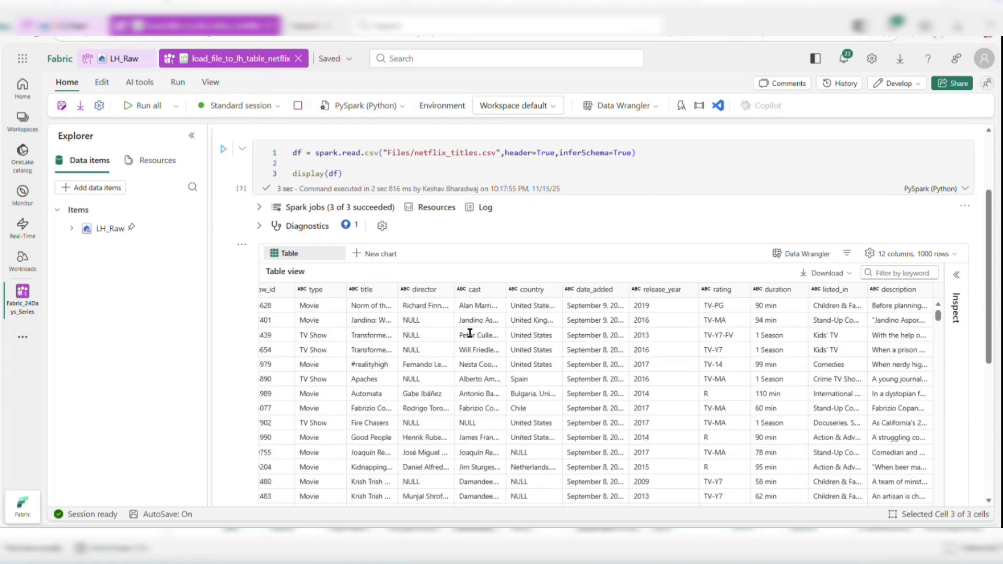
pyautogui.hscroll(-2, 438, 343)
pyautogui.scroll(2, 467, 271)
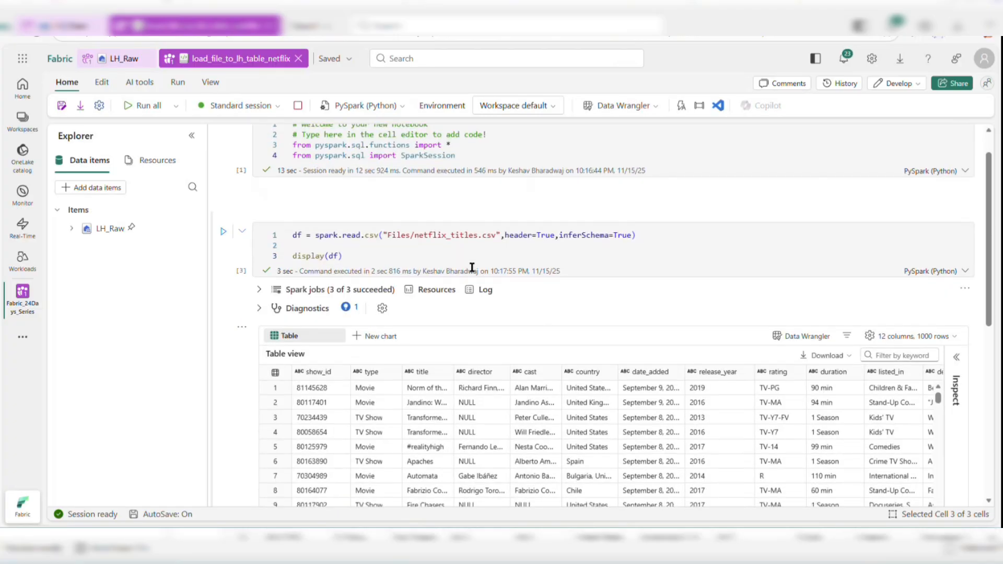
pyautogui.scroll(-3, 472, 267)
pyautogui.scroll(-4, 416, 294)
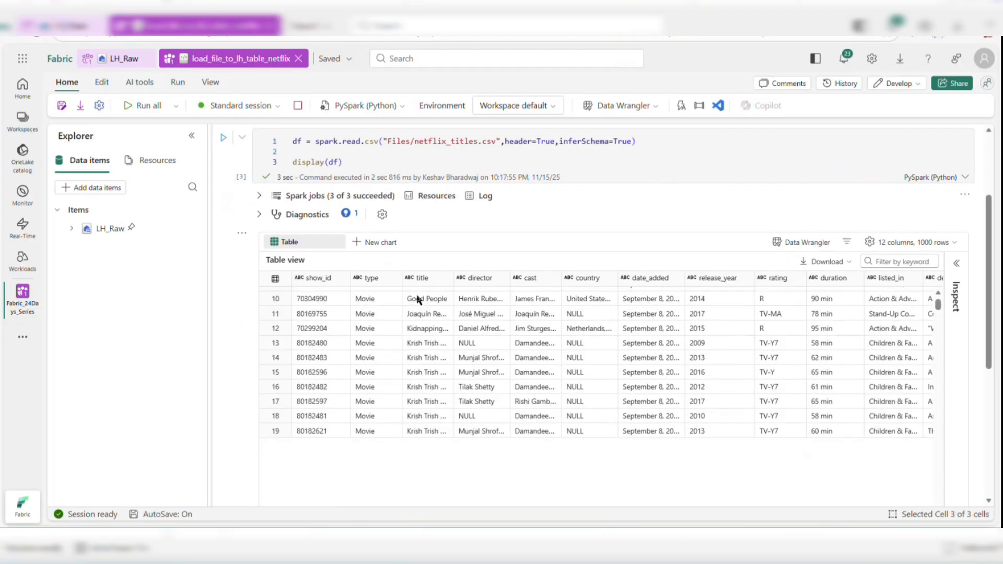
# - In the empty third cell below the table output, add the comment "#load to table" followed by a blank line
pyautogui.scroll(-5, 418, 299)
pyautogui.scroll(-5, 457, 206)
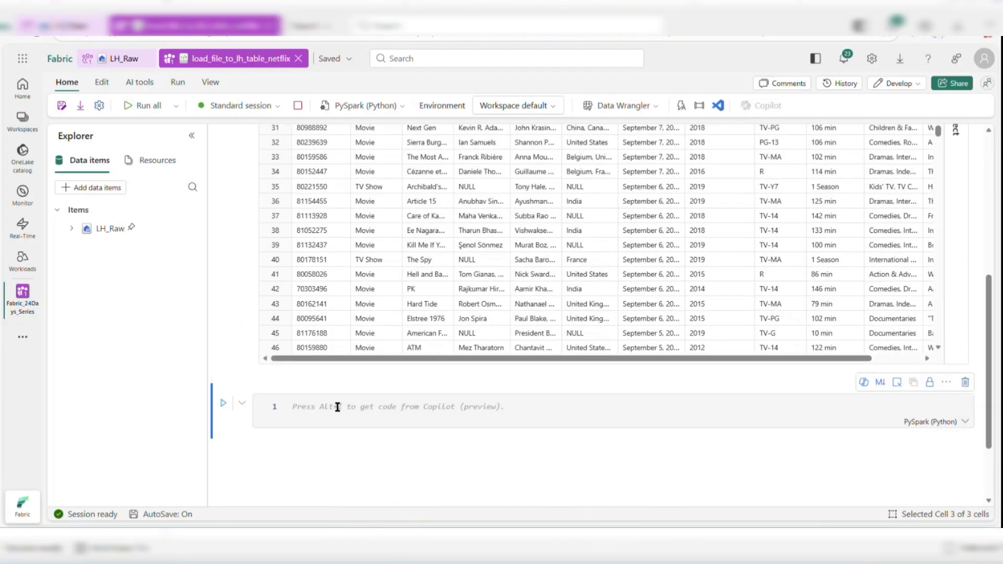
pyautogui.click(338, 407)
pyautogui.write('#')
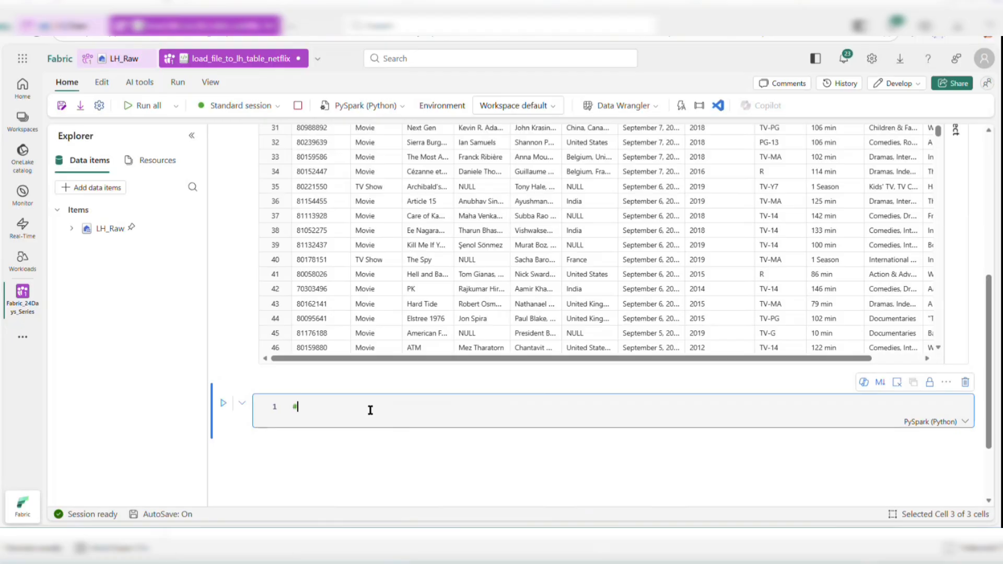
pyautogui.write('load to table')
pyautogui.press('Return')
pyautogui.press('Return')
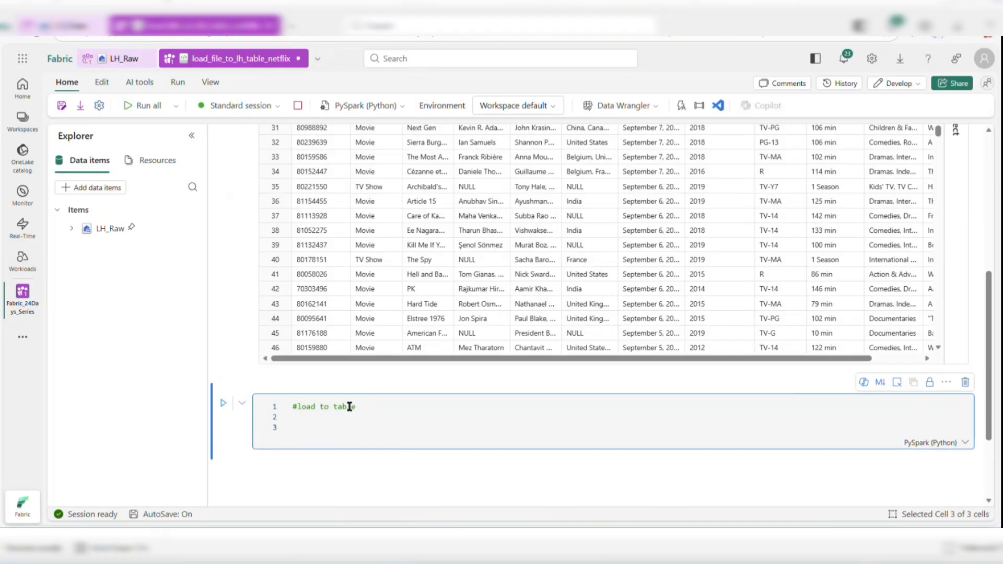
# - On line 3 of the third cell, write df.write.mode("overwrite") to start the dataframe write statement
pyautogui.write('df')
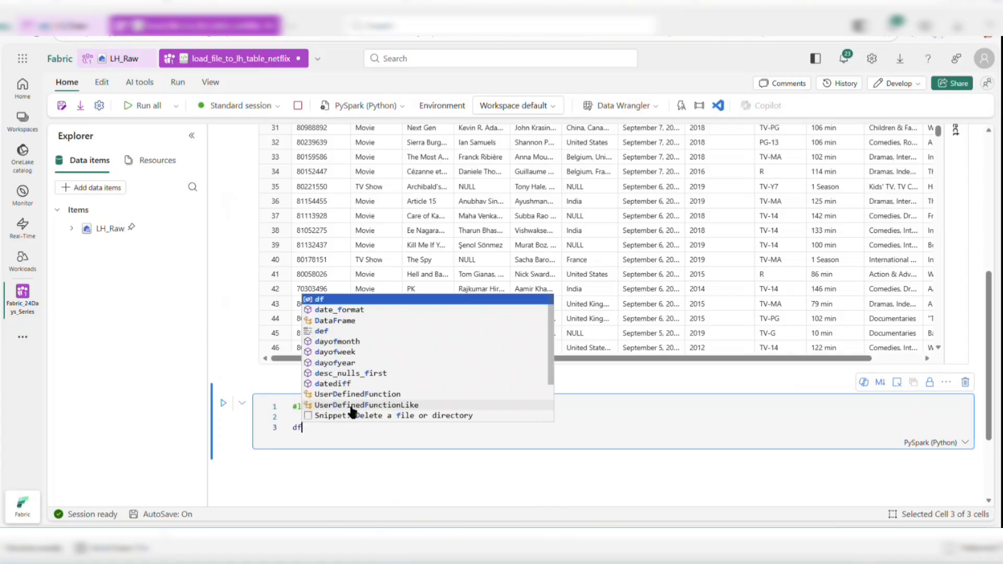
pyautogui.write('.write')
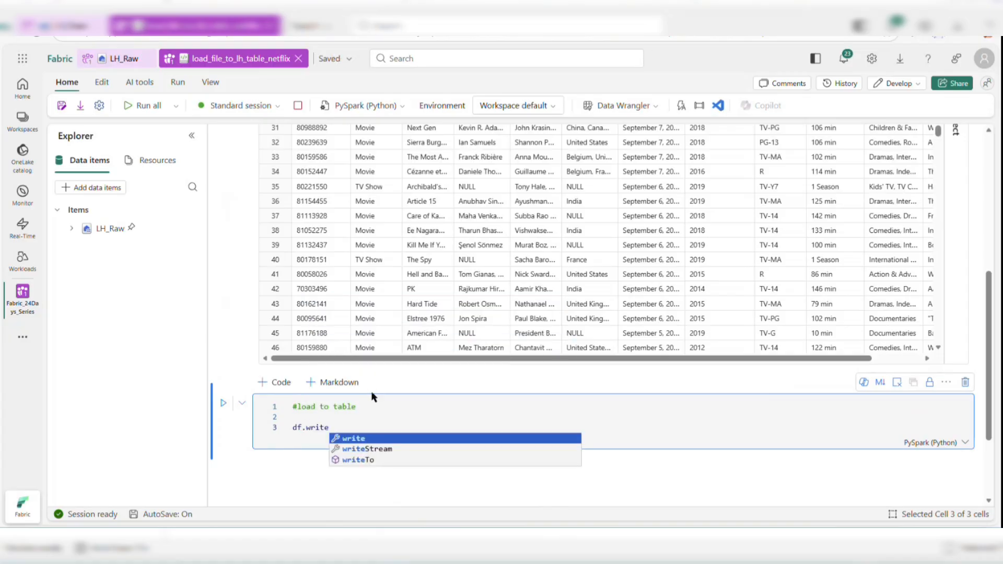
pyautogui.write('.mode')
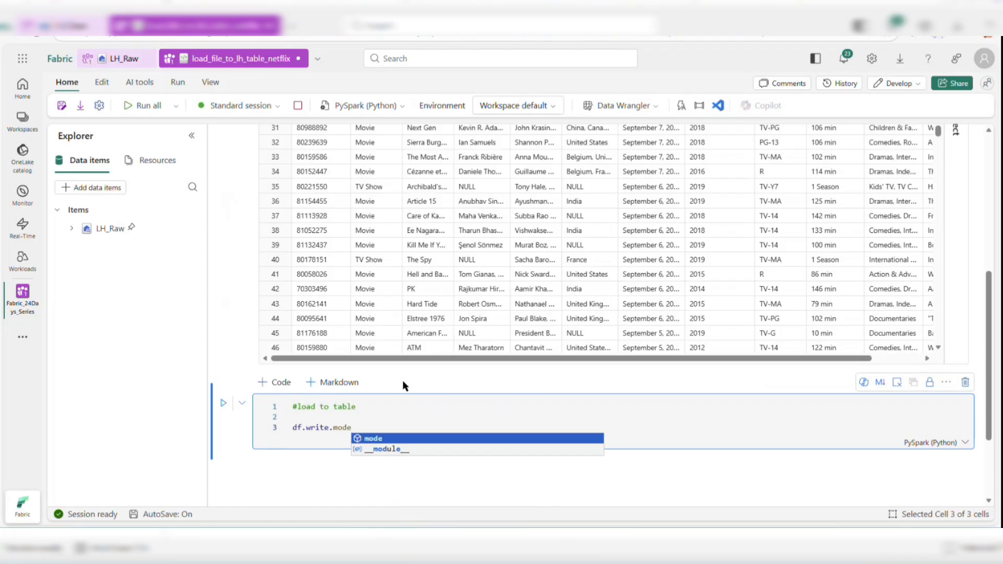
pyautogui.write('("')
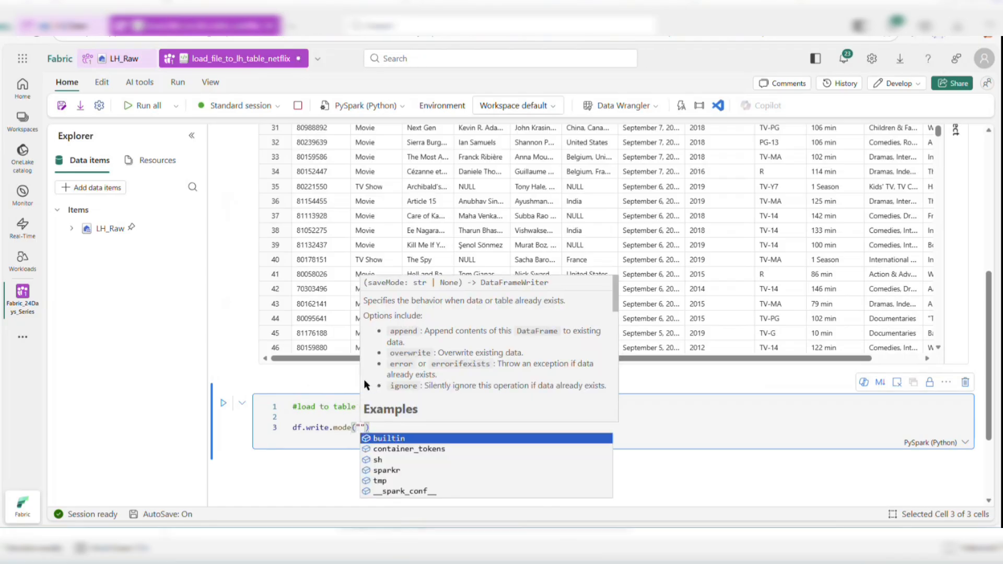
pyautogui.write('over')
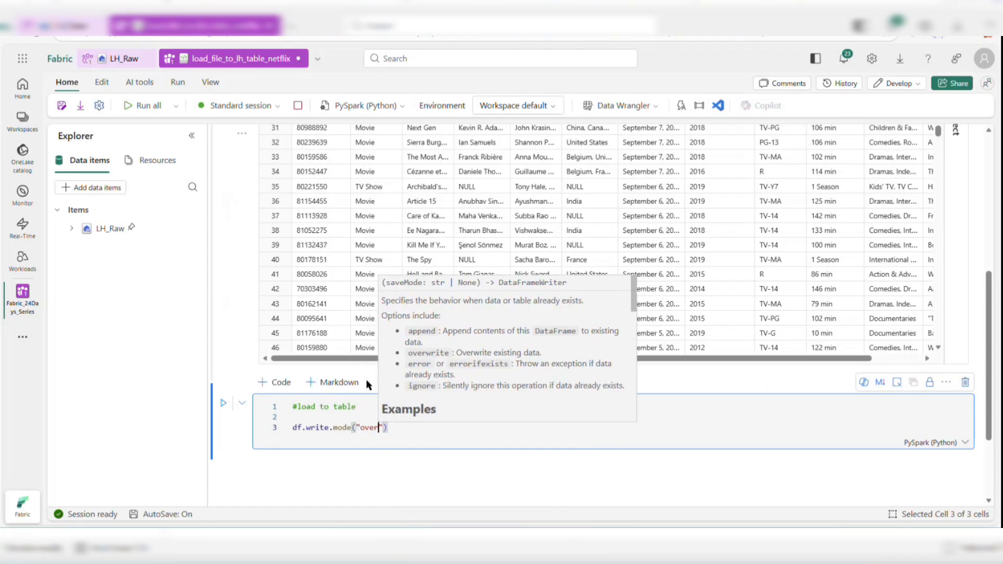
pyautogui.write('write"')
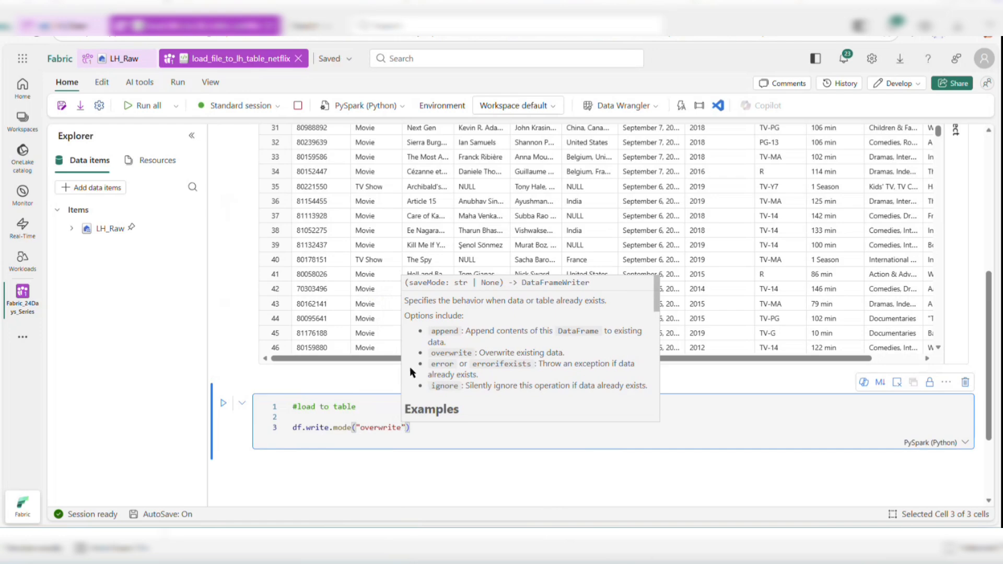
pyautogui.write(').')
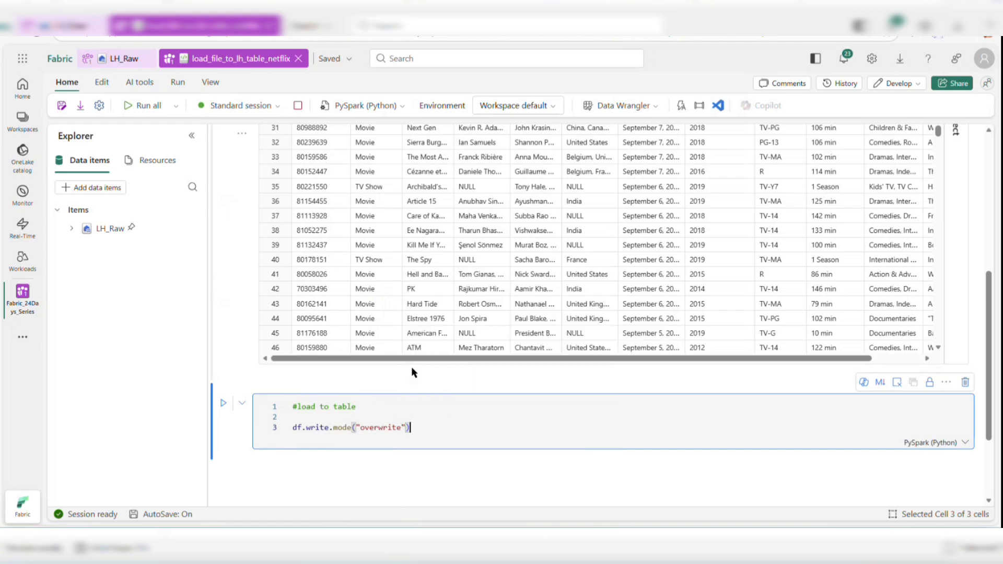
# - Append a .saveAsTable("") call with an empty table name to the write statement
pyautogui.write('save')
pyautogui.press('Down')
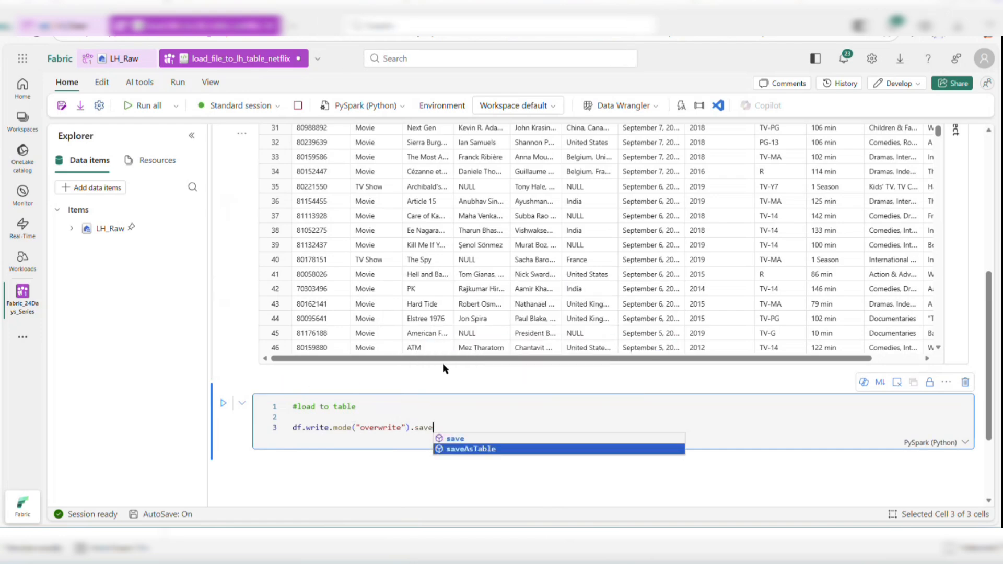
pyautogui.press('Tab')
pyautogui.write('("')
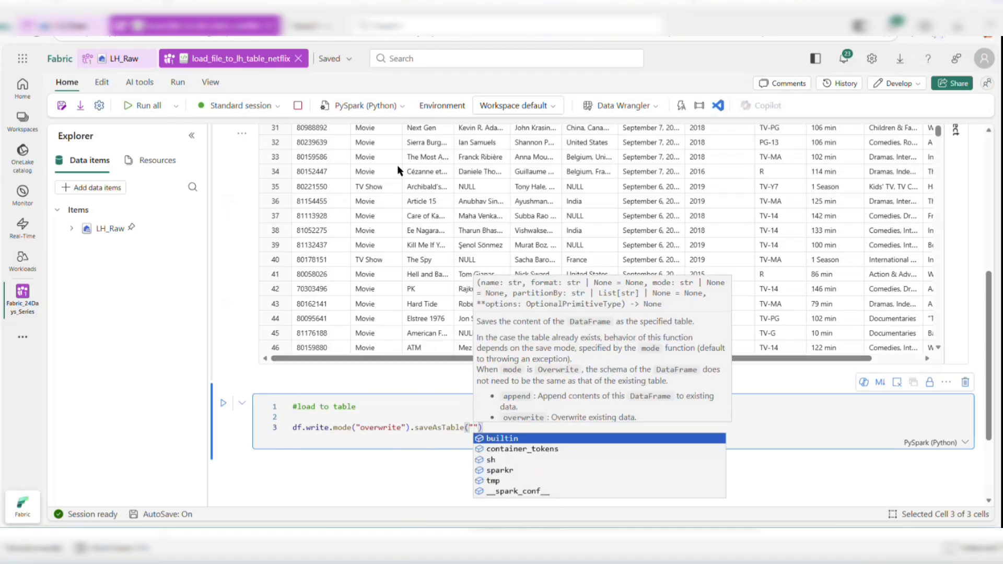
# - Enter Netflix_Series_description as the table name in saveAsTable and run the third cell
pyautogui.scroll(10, 400, 165)
pyautogui.scroll(6, 406, 166)
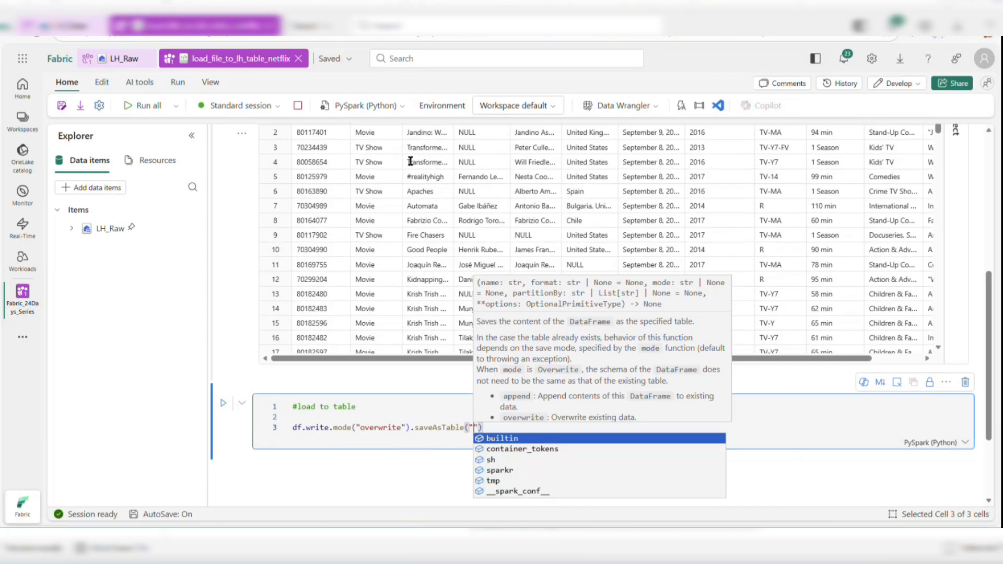
pyautogui.scroll(-3, 412, 164)
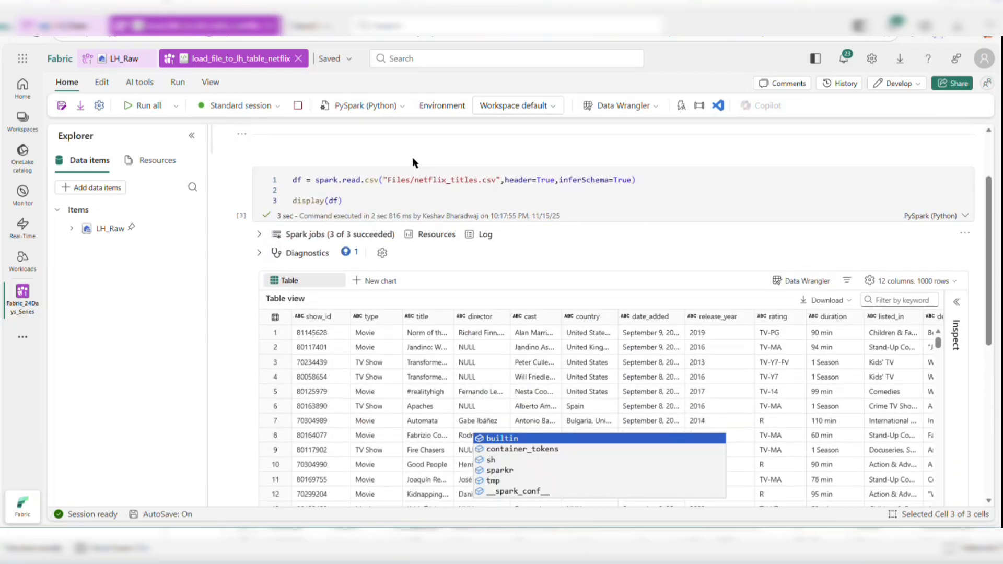
pyautogui.scroll(-8, 413, 161)
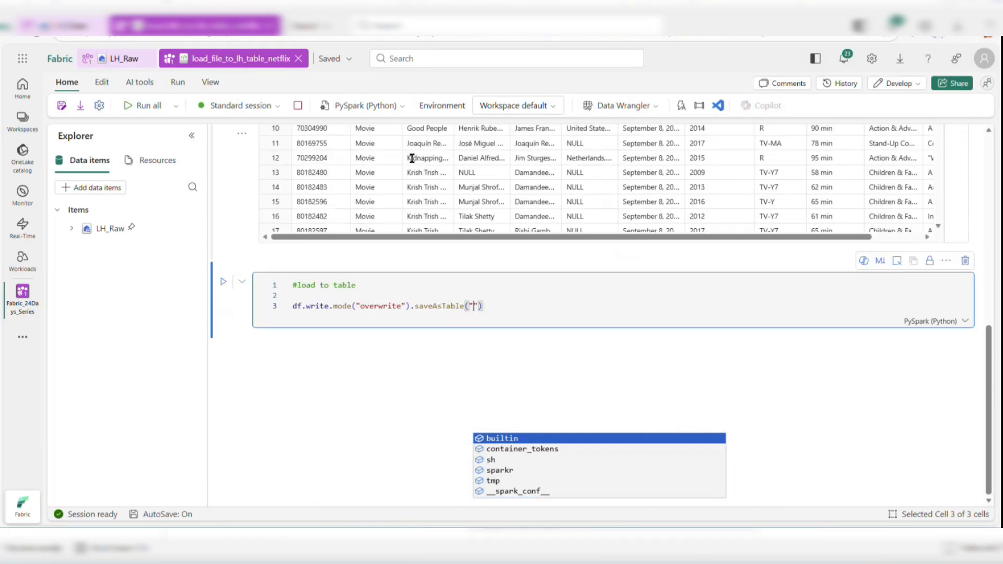
pyautogui.write('Netflix')
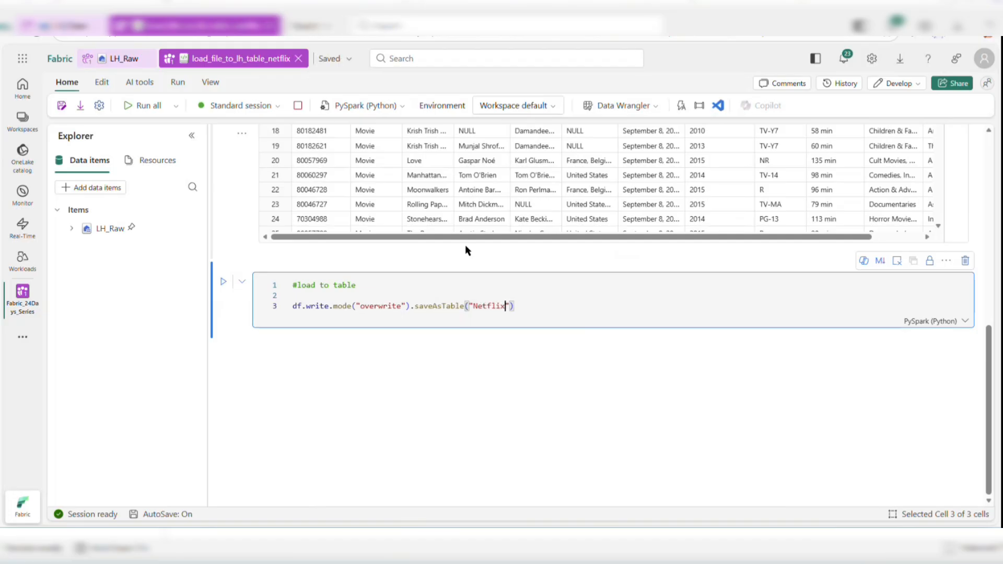
pyautogui.write('_a')
pyautogui.press('BackSpace')
pyautogui.write('Series')
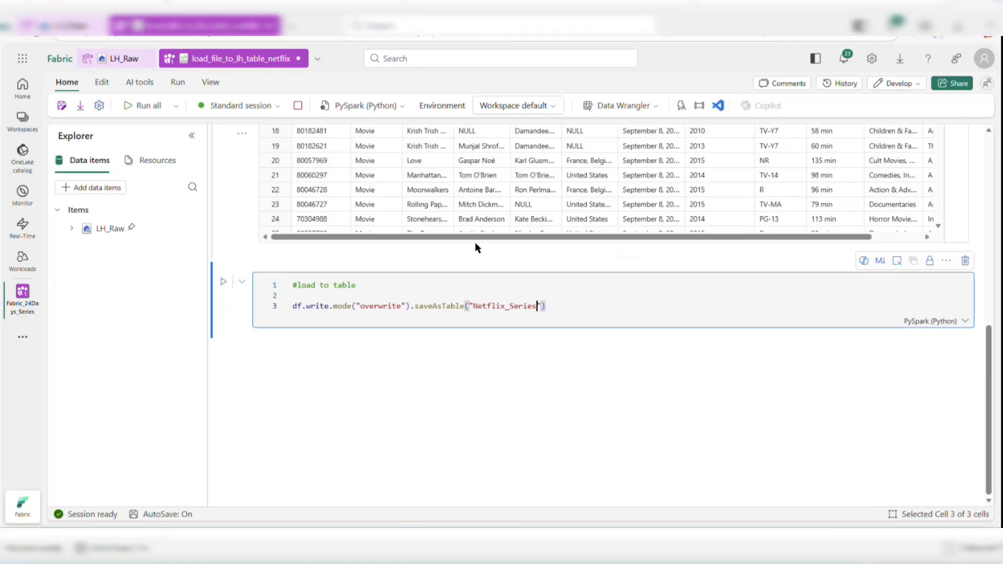
pyautogui.write('_descri')
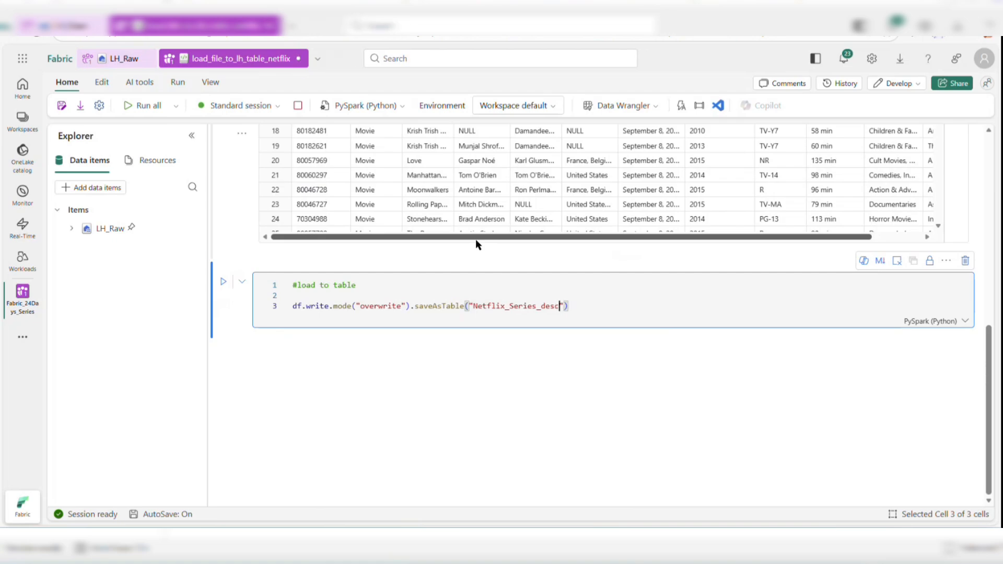
pyautogui.write('ption')
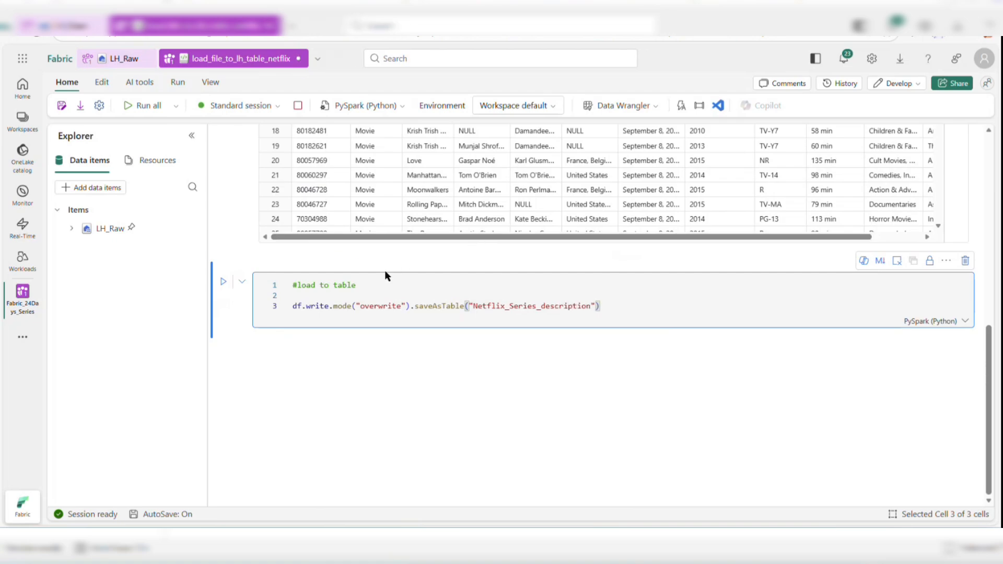
pyautogui.hotkey('shift', 'Return')
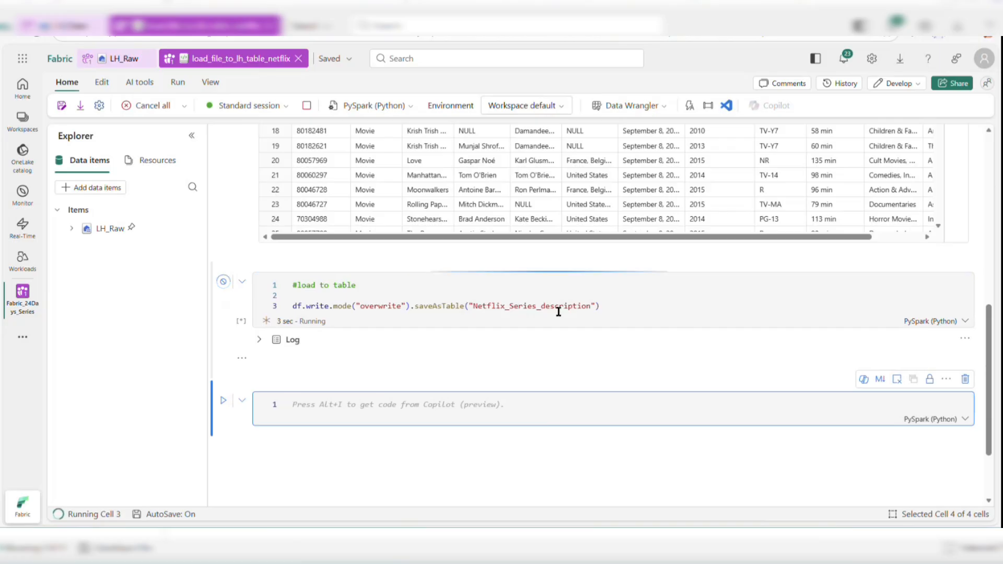
pyautogui.scroll(-1, 558, 312)
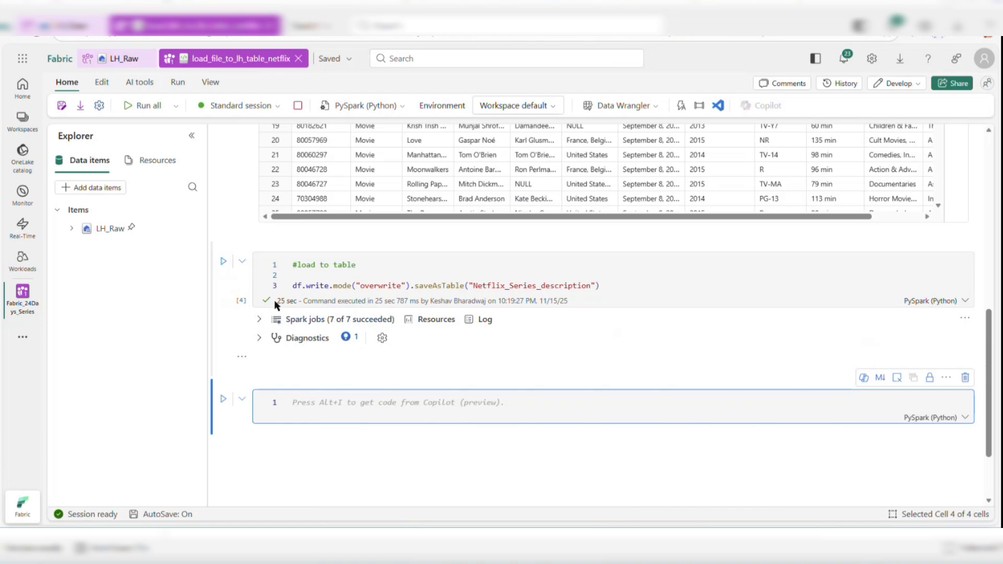
pyautogui.scroll(10, 390, 283)
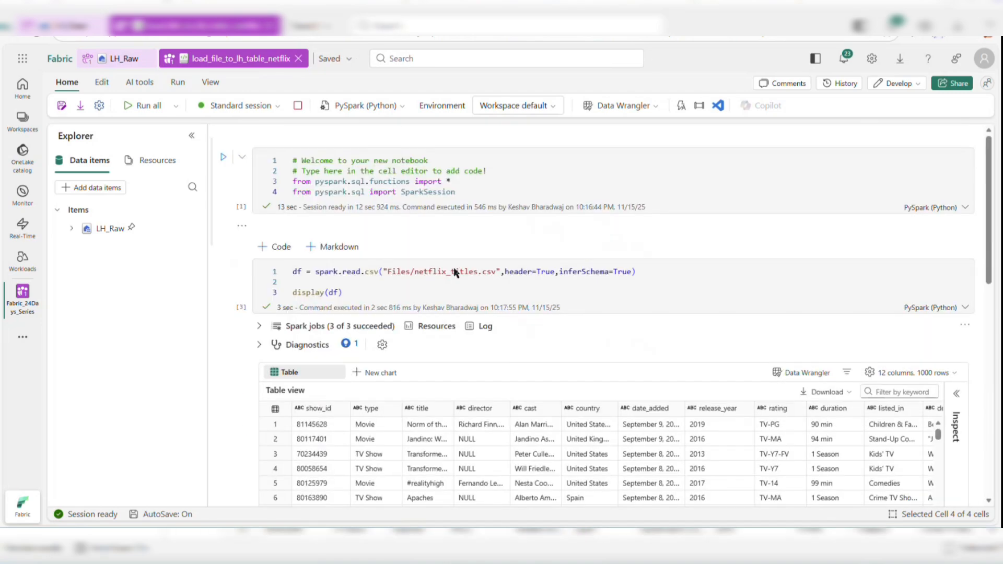
pyautogui.scroll(-1, 672, 246)
pyautogui.scroll(1, 674, 247)
pyautogui.click(61, 106)
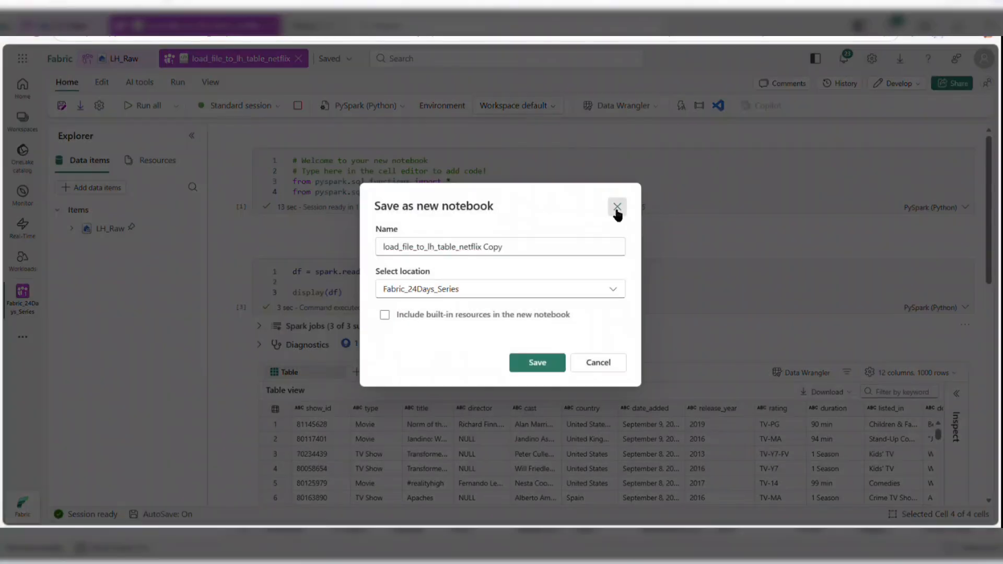
pyautogui.click(617, 207)
# - Open the Raw_Pipelines folder inside the Bronze folder of the Fabric_24Days_Series workspace
pyautogui.click(21, 295)
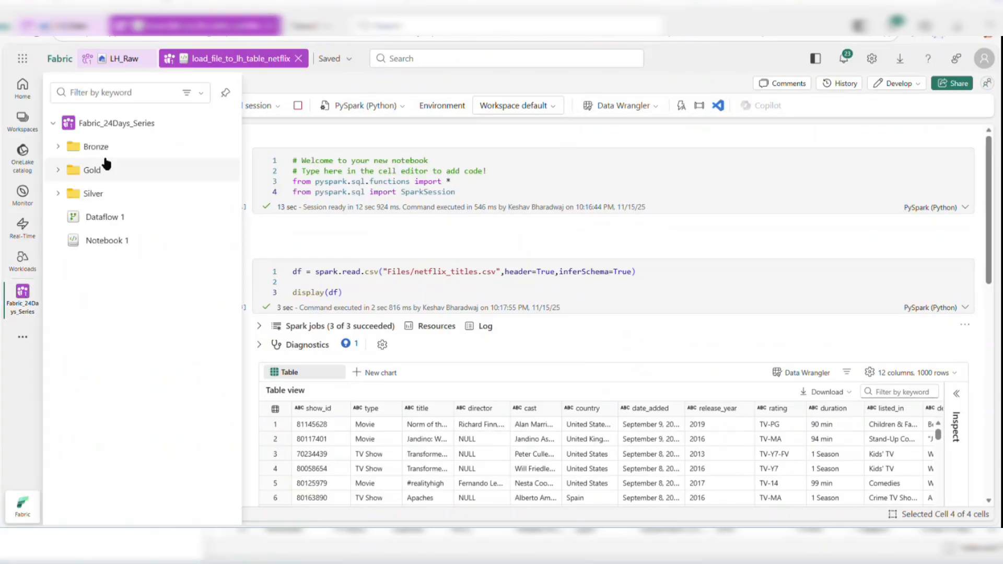
pyautogui.click(89, 149)
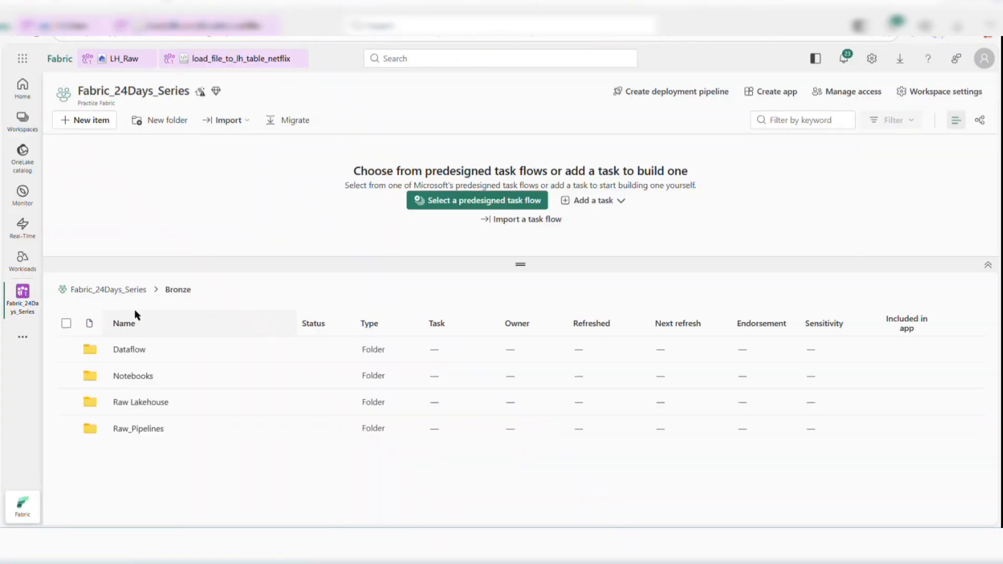
pyautogui.click(134, 435)
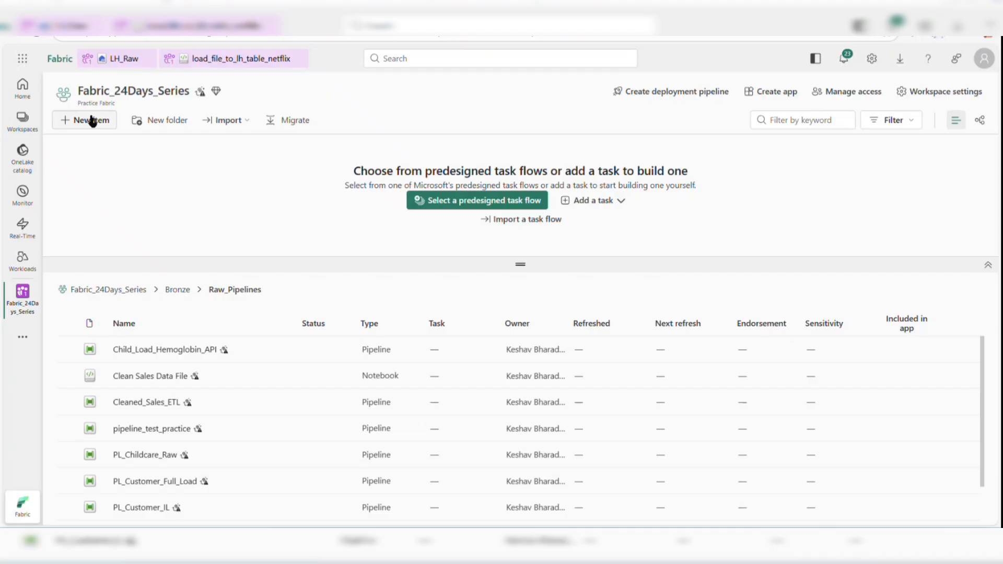
# - Create a new Pipeline item named Child_PL_Files_to_tbl in the Raw_Pipelines folder
pyautogui.click(92, 121)
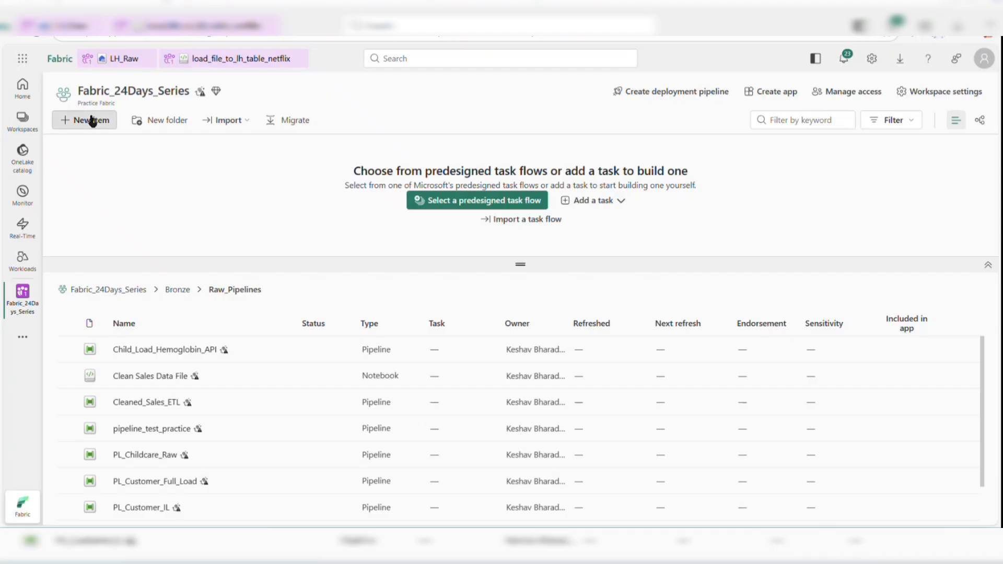
pyautogui.click(930, 121)
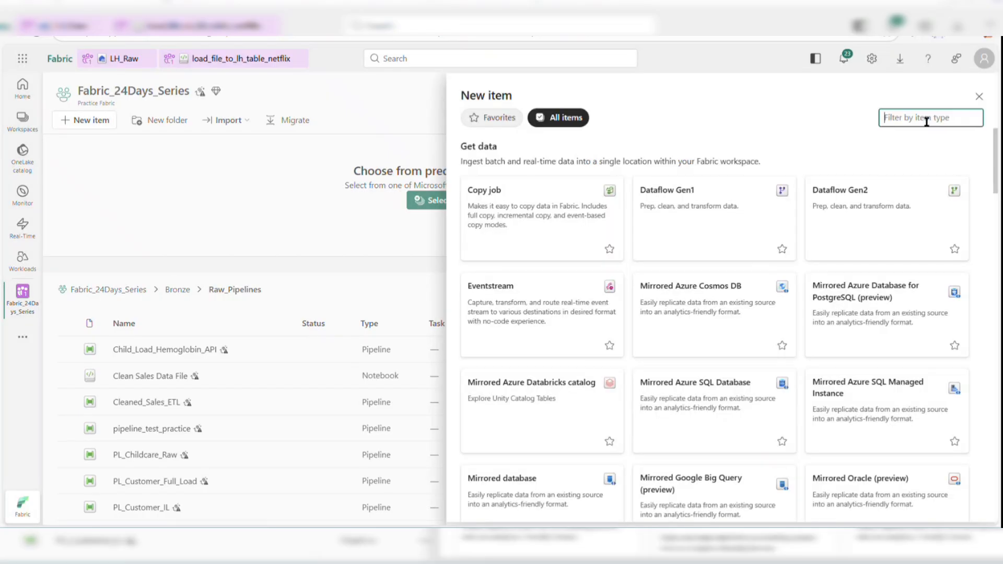
pyautogui.write('Pipe')
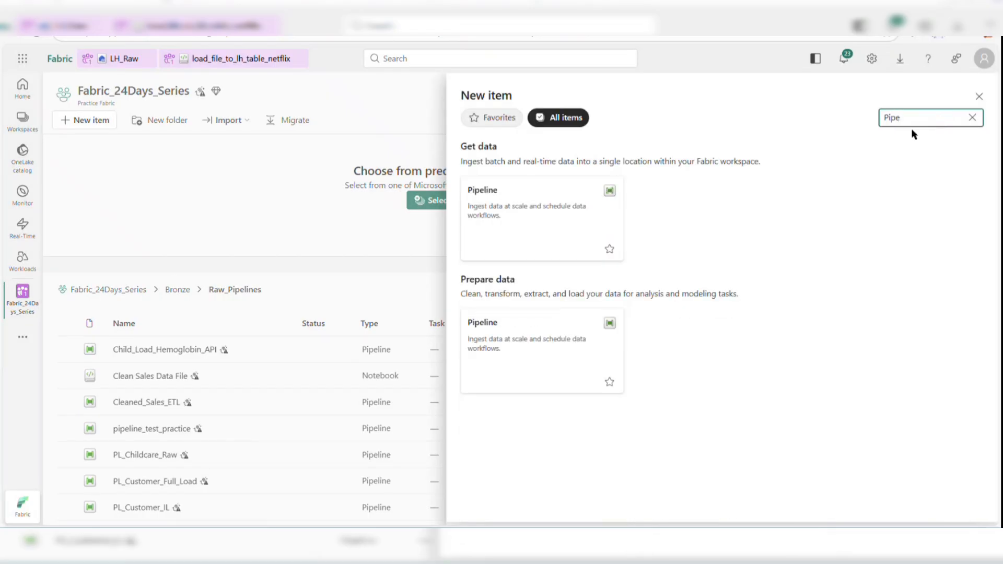
pyautogui.click(586, 235)
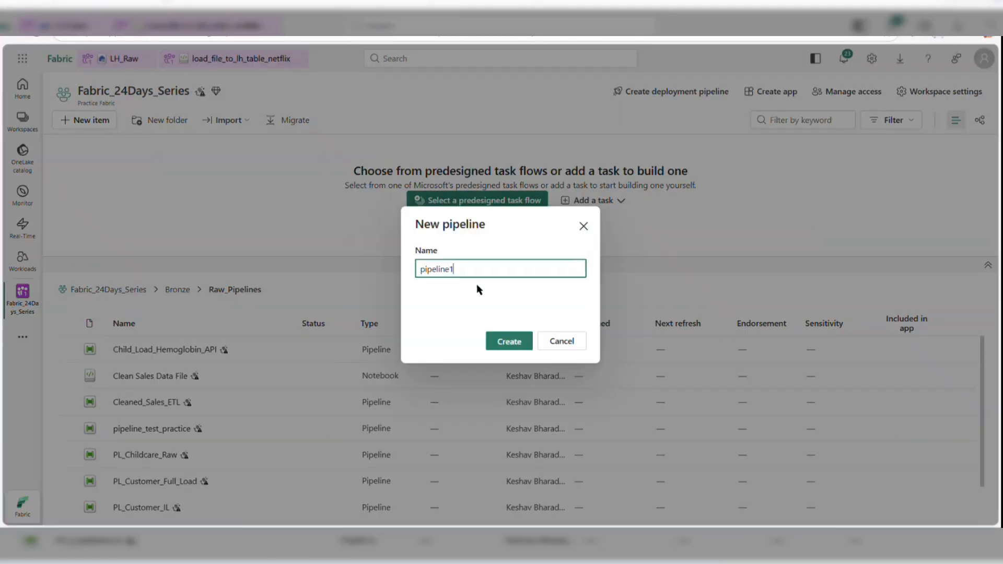
pyautogui.doubleClick(465, 267)
pyautogui.write('Child_Pipe')
pyautogui.press('BackSpace')
pyautogui.press('BackSpace')
pyautogui.press('BackSpace')
pyautogui.write('Files_to_tbl')
pyautogui.click(500, 341)
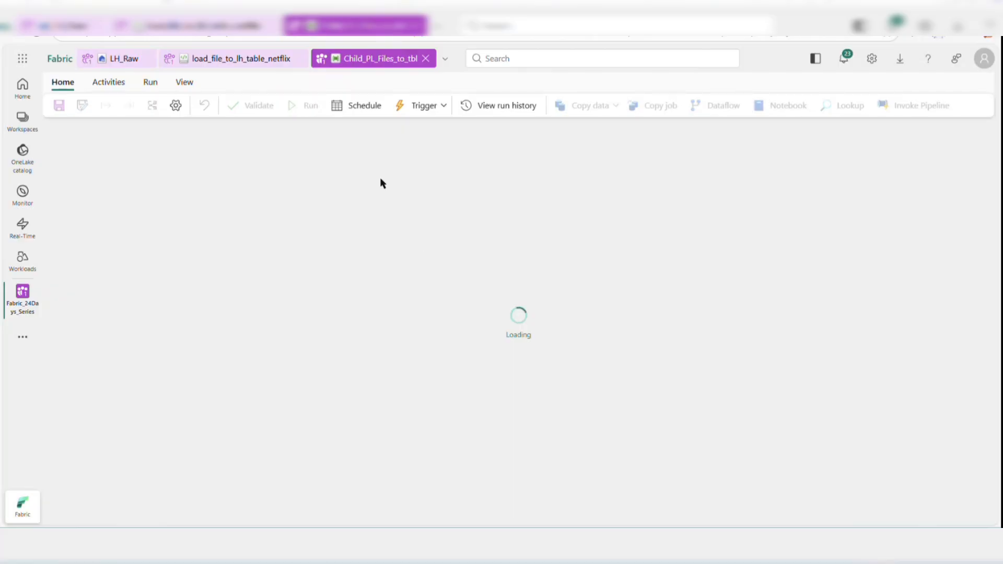
# - Review the load-to-table cell in the load_file_to_lh_table_netflix notebook and return to the Child_PL_Files_to_tbl pipeline
pyautogui.click(261, 65)
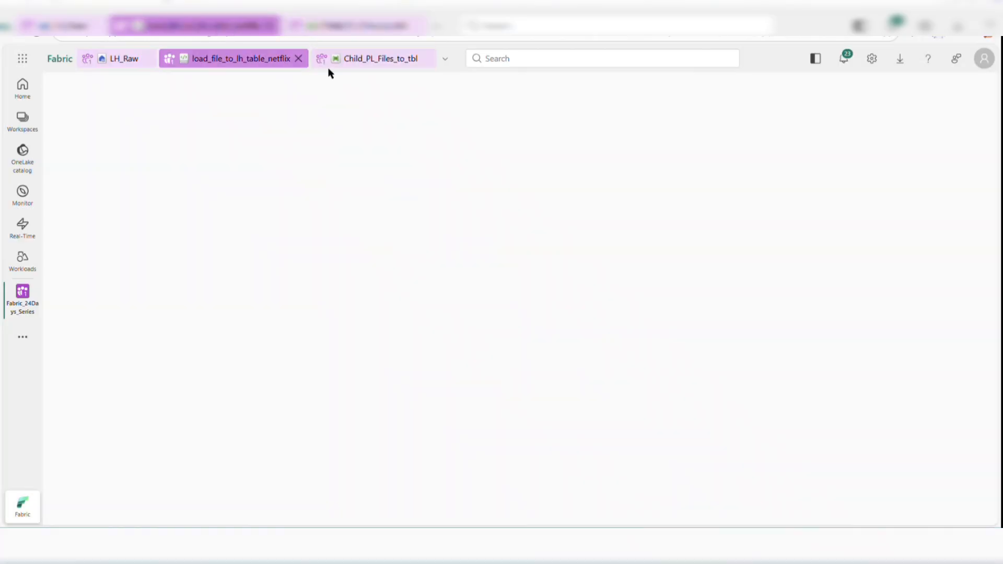
pyautogui.click(355, 67)
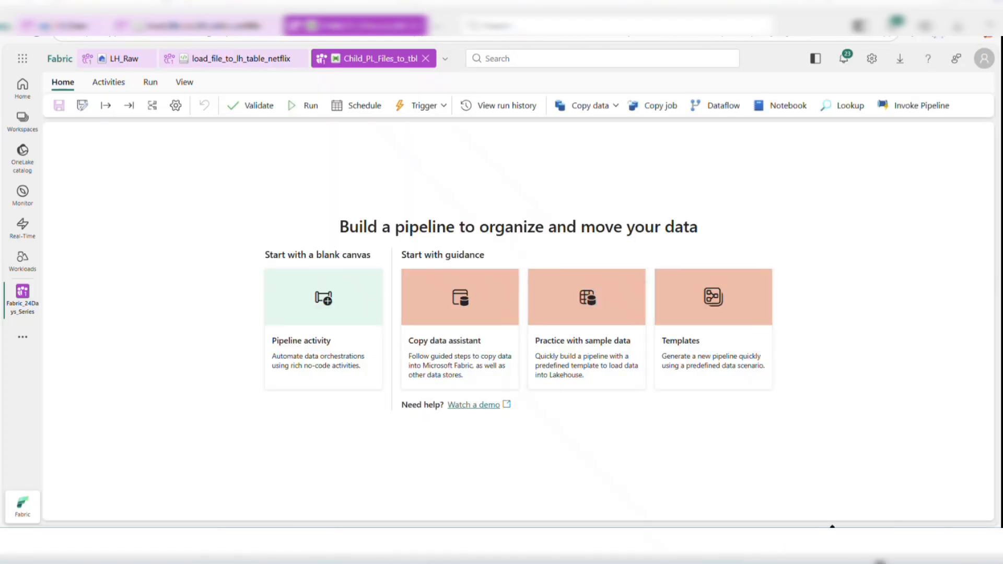
pyautogui.click(266, 62)
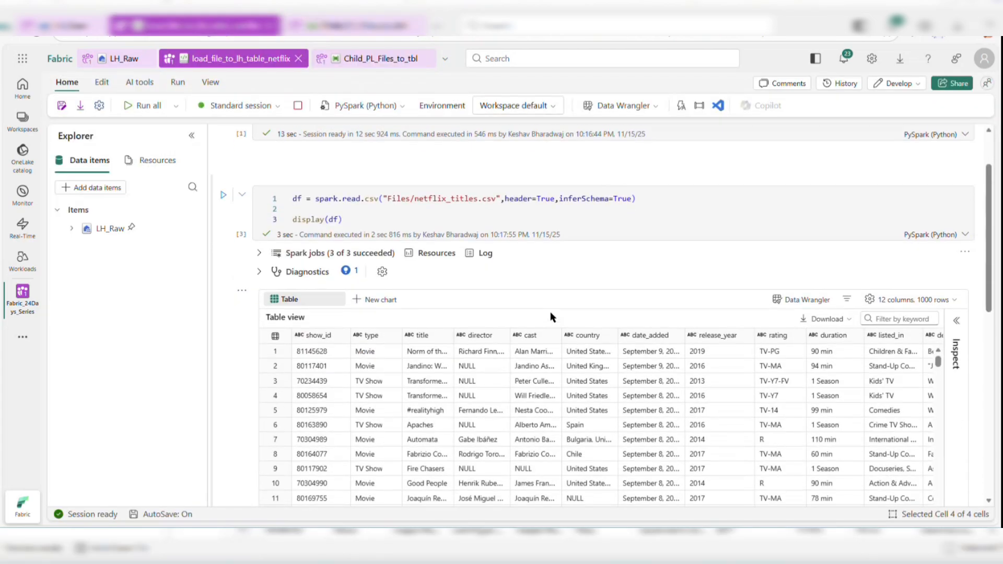
pyautogui.scroll(-10, 366, 201)
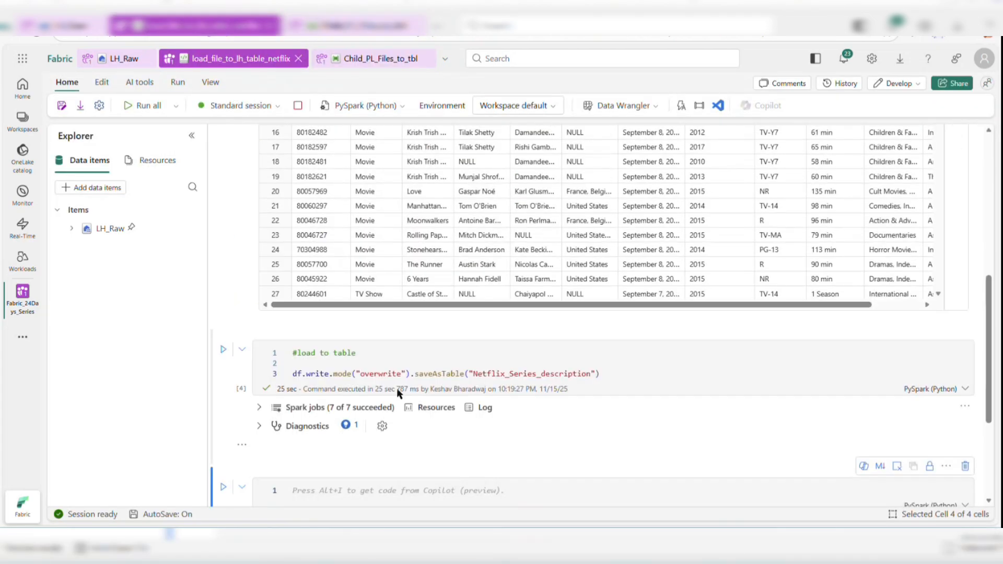
pyautogui.click(377, 59)
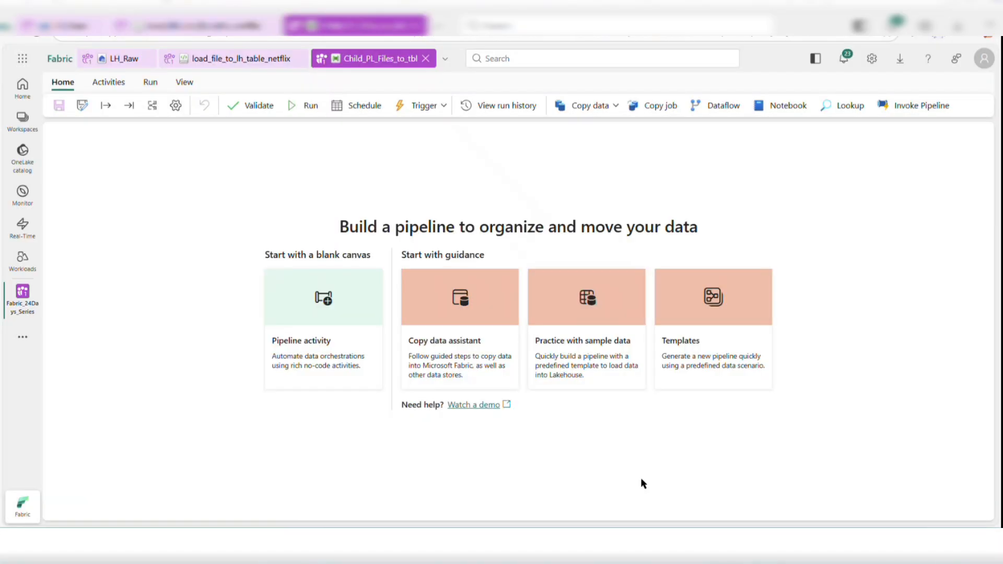
pyautogui.click(264, 61)
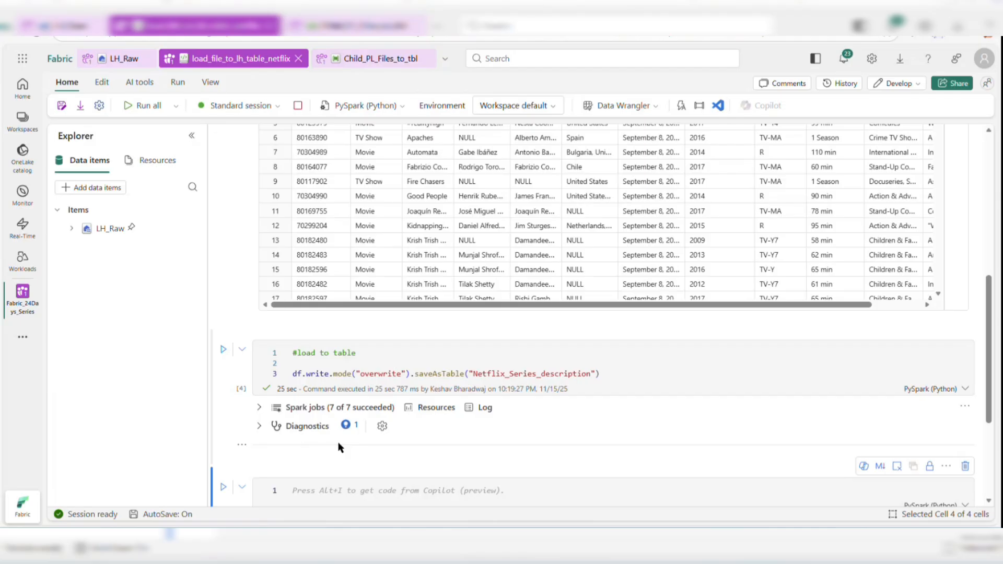
pyautogui.click(385, 59)
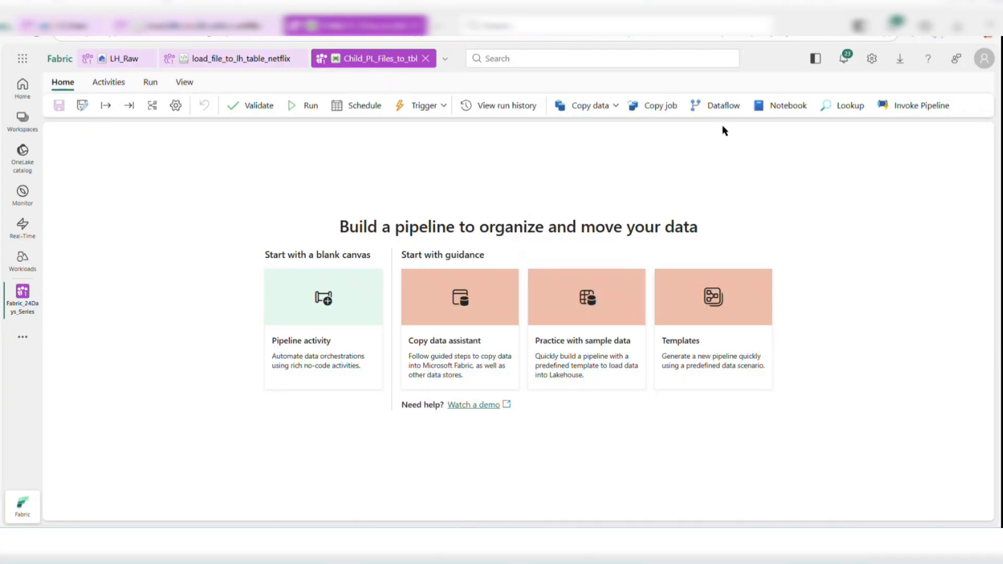
# - Add a Notebook activity to the pipeline and name it Noteboook_Load_file_to_Tbl
pyautogui.click(772, 107)
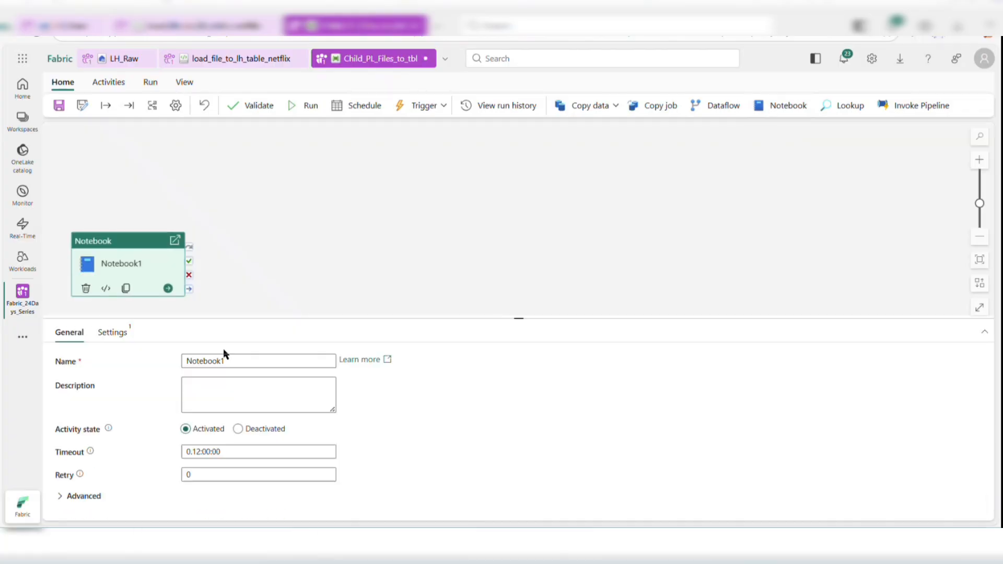
pyautogui.doubleClick(246, 361)
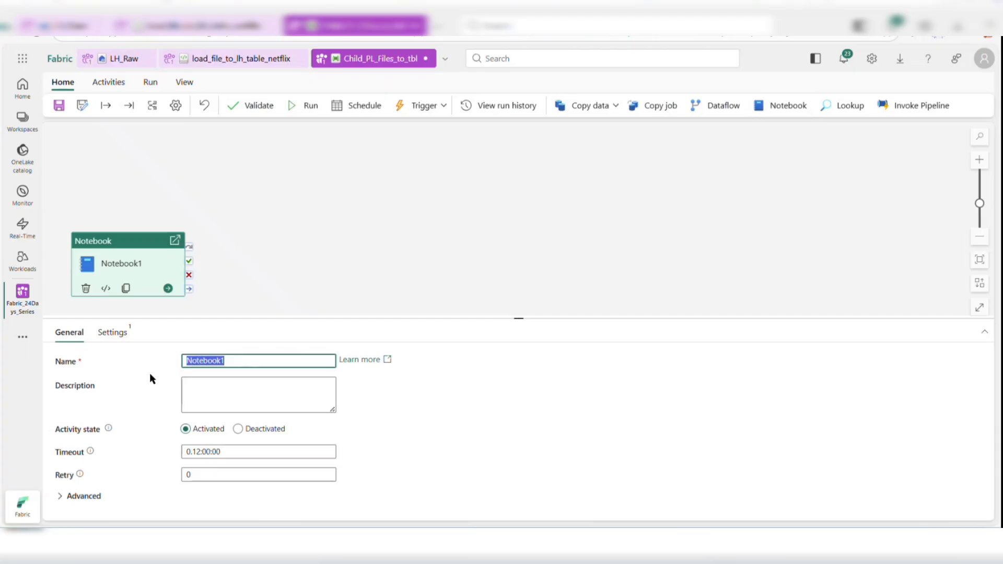
pyautogui.write('Noteboook_Child')
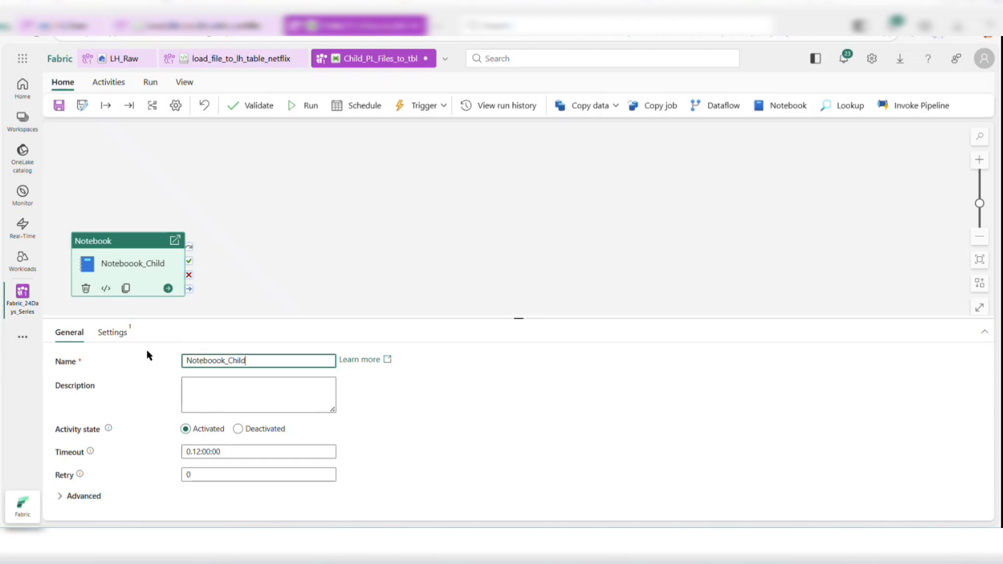
pyautogui.press('BackSpace')
pyautogui.press('BackSpace')
pyautogui.press('BackSpace')
pyautogui.press('BackSpace')
pyautogui.press('BackSpace')
pyautogui.write('Load_file_to')
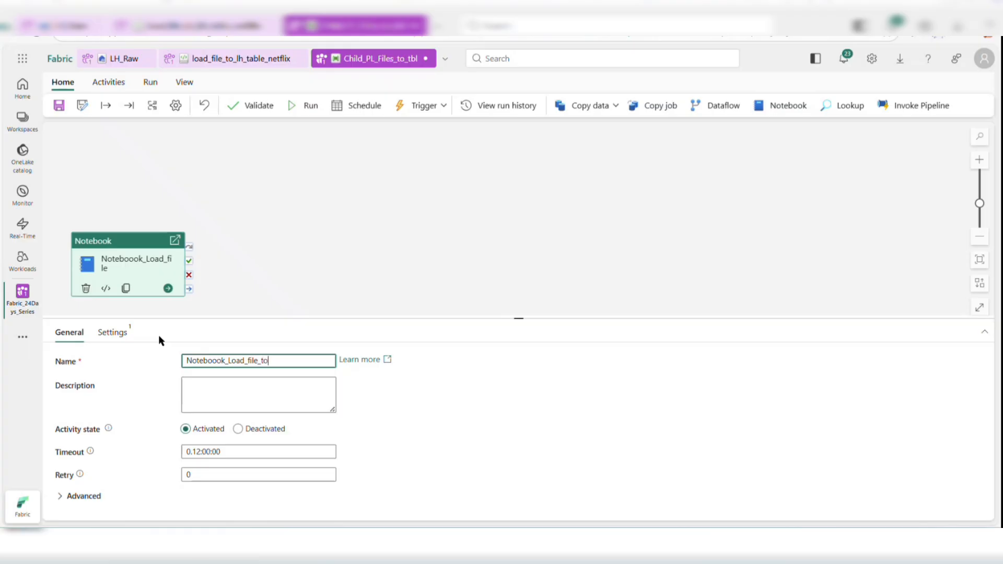
pyautogui.write('_Tbl')
# - Set the activity to run the load_file_to_lh_table_netflix notebook and reposition it nearer the middle of the canvas
pyautogui.click(113, 339)
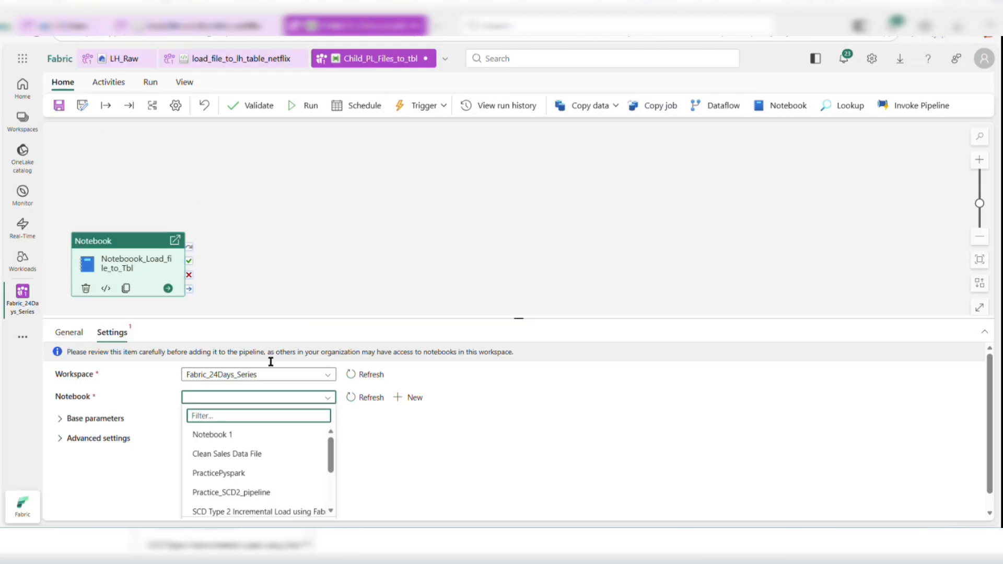
pyautogui.scroll(-3, 261, 481)
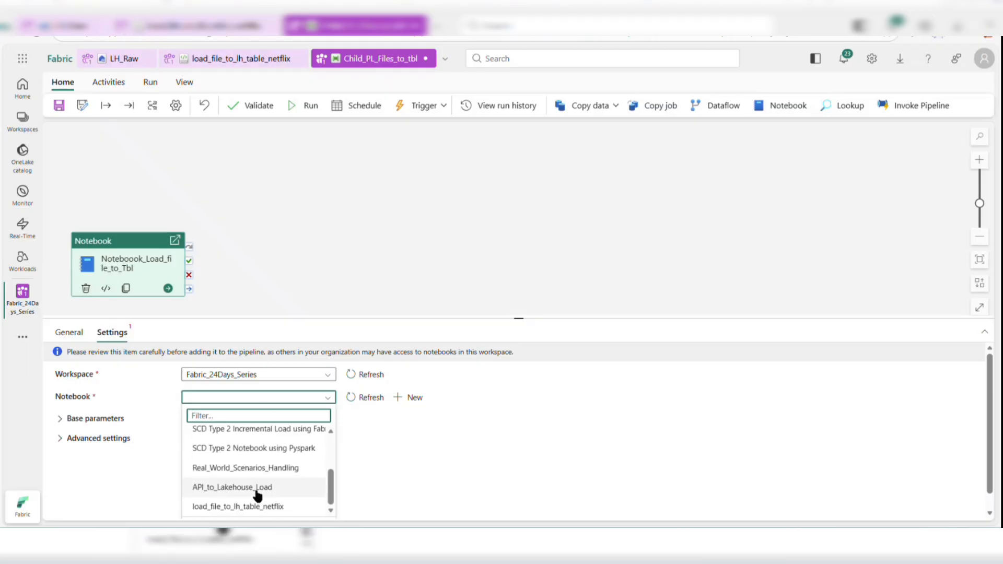
pyautogui.click(245, 510)
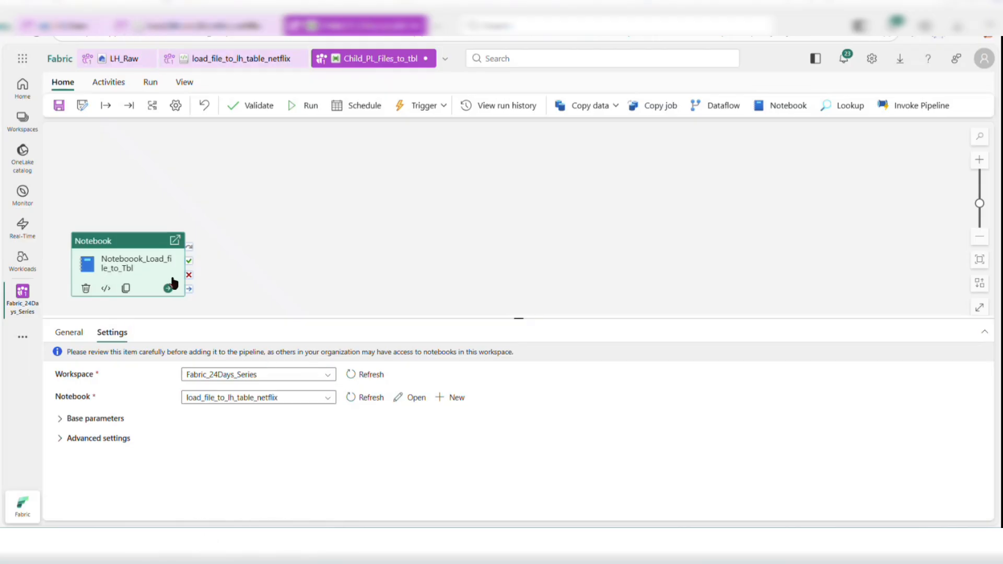
pyautogui.moveTo(130, 250); pyautogui.dragTo(236, 215)
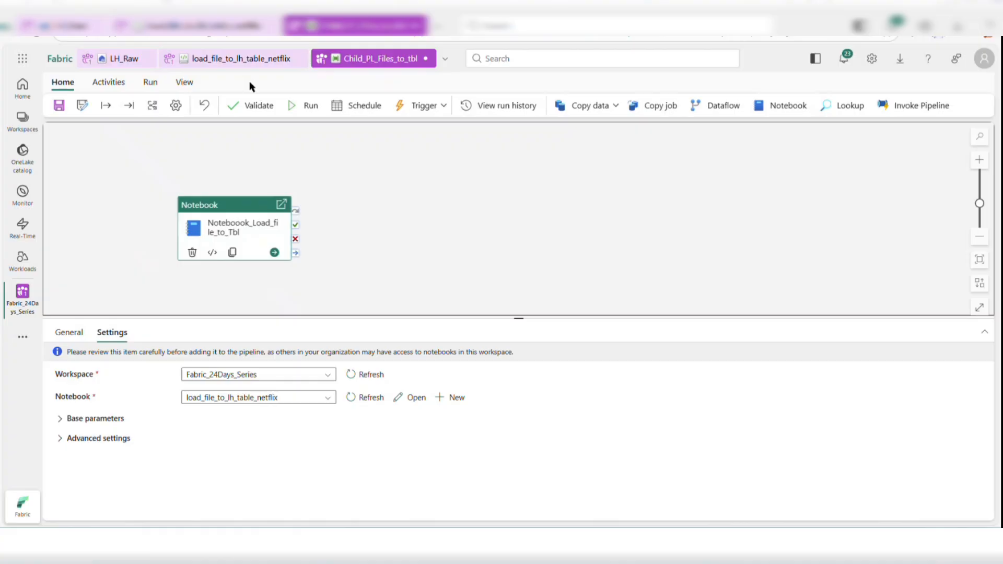
# - Validate and save the Child_PL_Files_to_tbl pipeline, closing the validation output
pyautogui.click(246, 109)
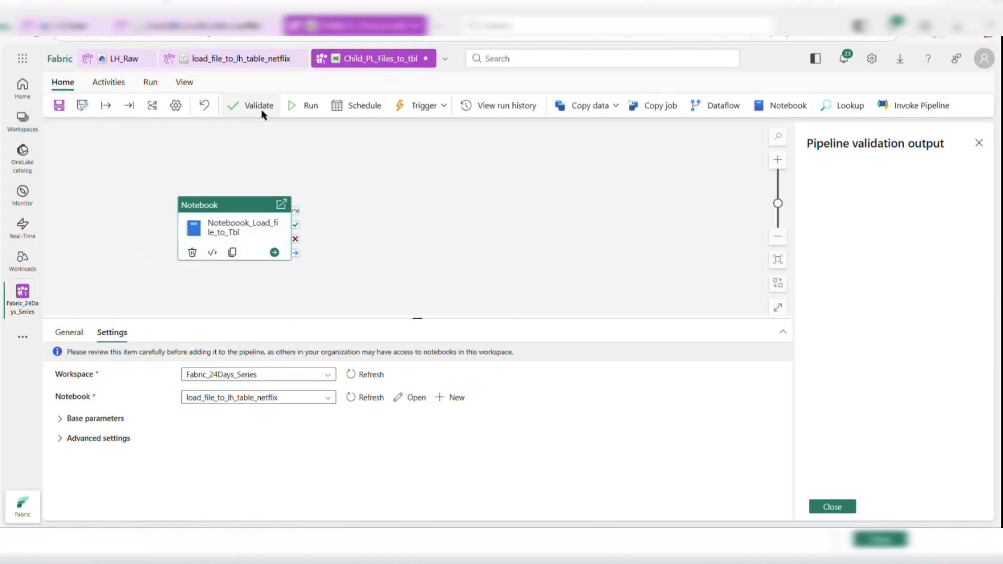
pyautogui.click(59, 105)
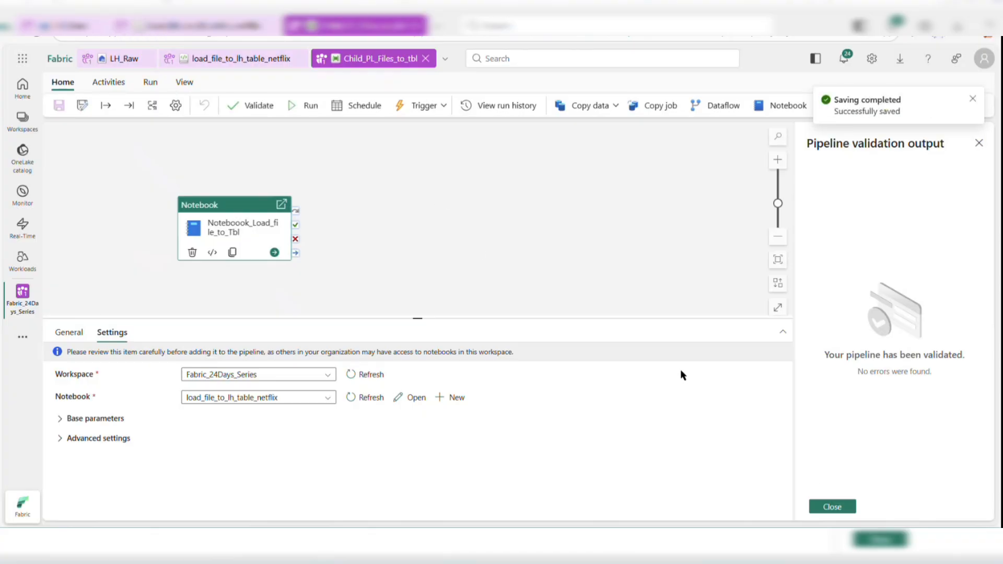
pyautogui.click(836, 507)
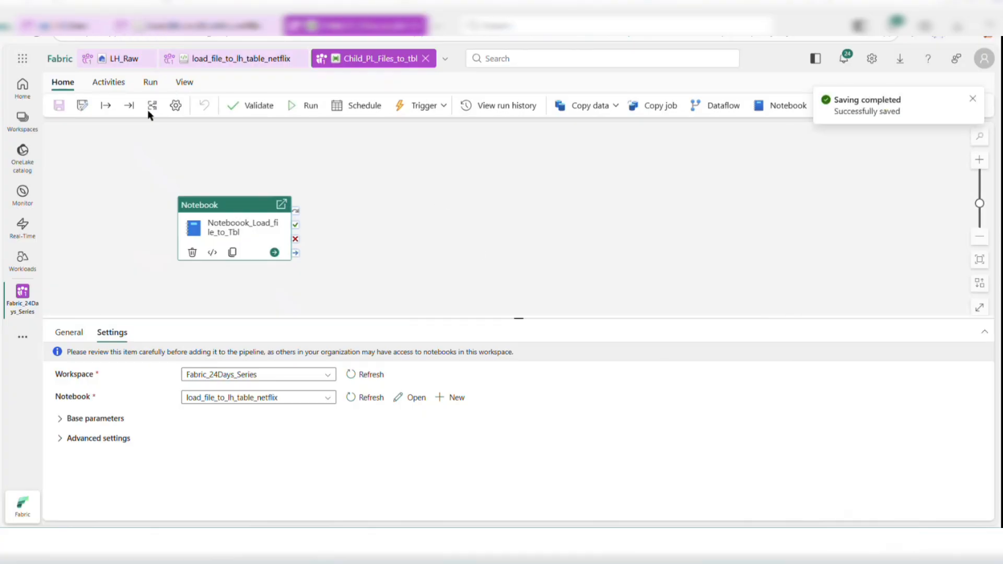
# - Refresh the tables of the LH_Raw lakehouse and preview the netflix_series_description table
pyautogui.click(127, 63)
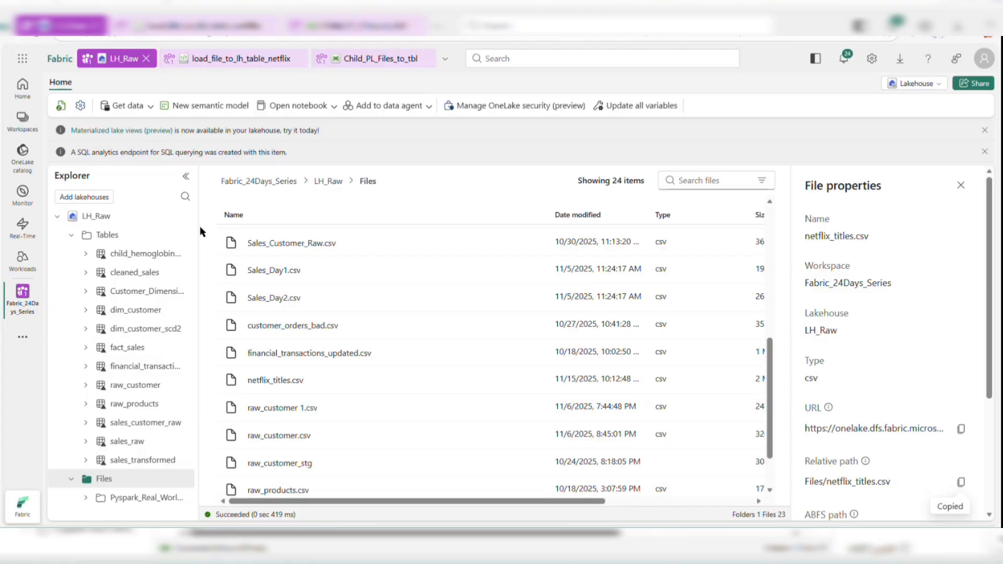
pyautogui.moveTo(199, 225); pyautogui.dragTo(305, 246)
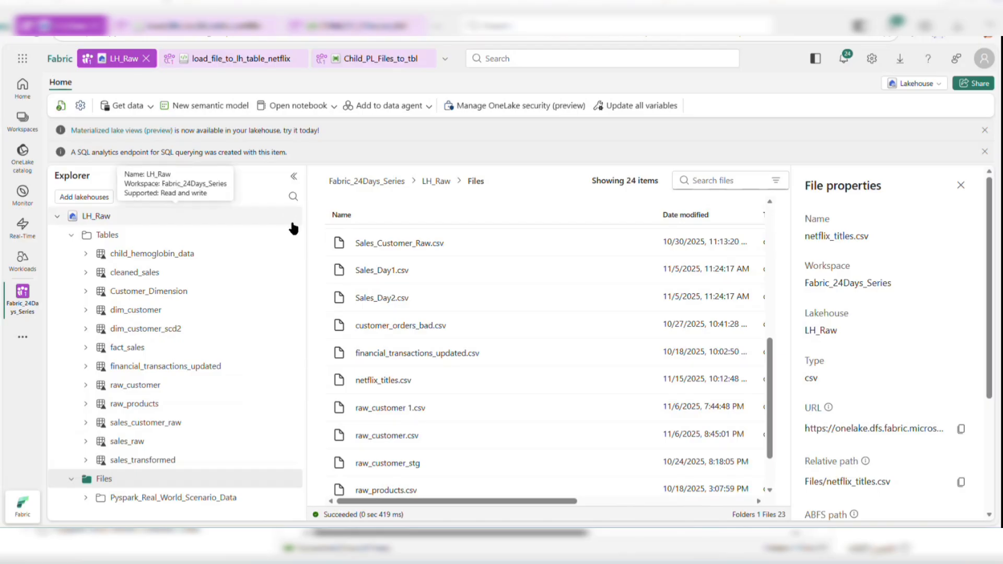
pyautogui.click(291, 240)
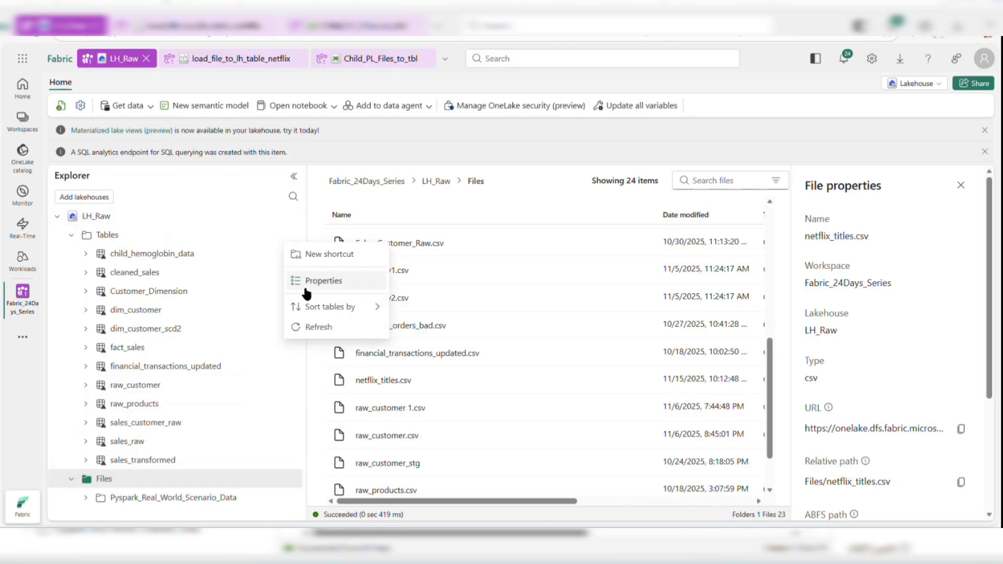
pyautogui.click(308, 331)
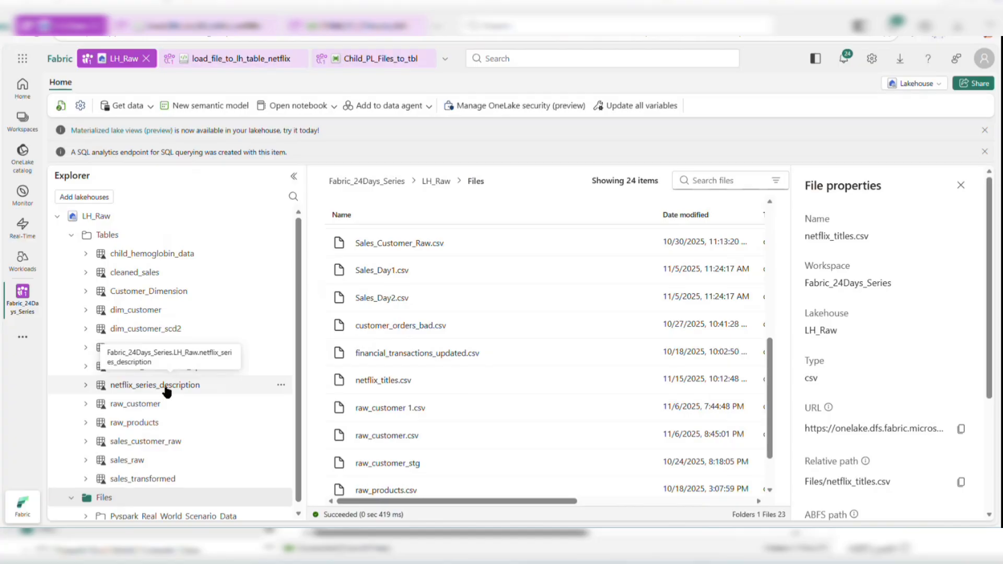
pyautogui.click(166, 390)
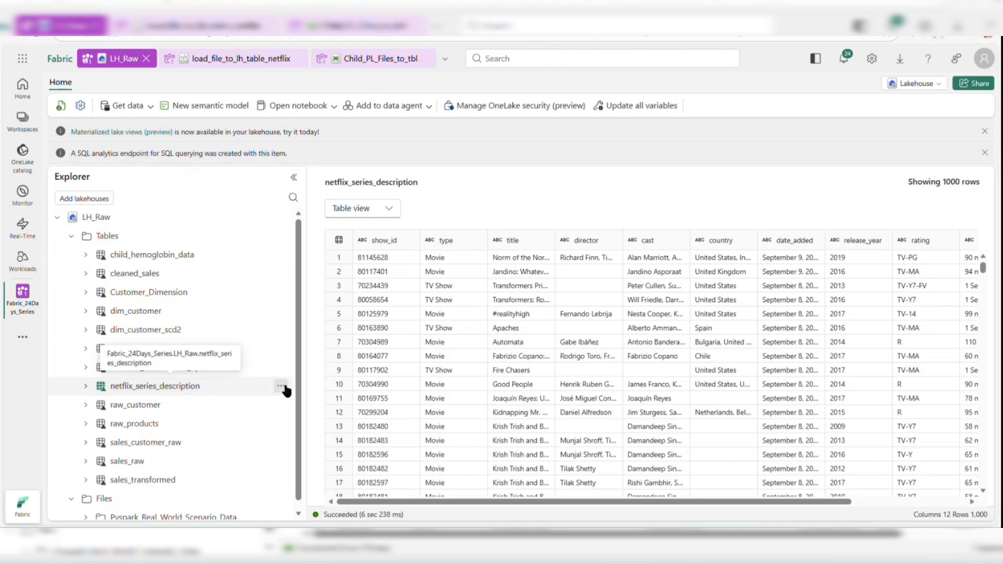
# - Delete the netflix_series_description table from LH_Raw and confirm the deletion
pyautogui.click(282, 387)
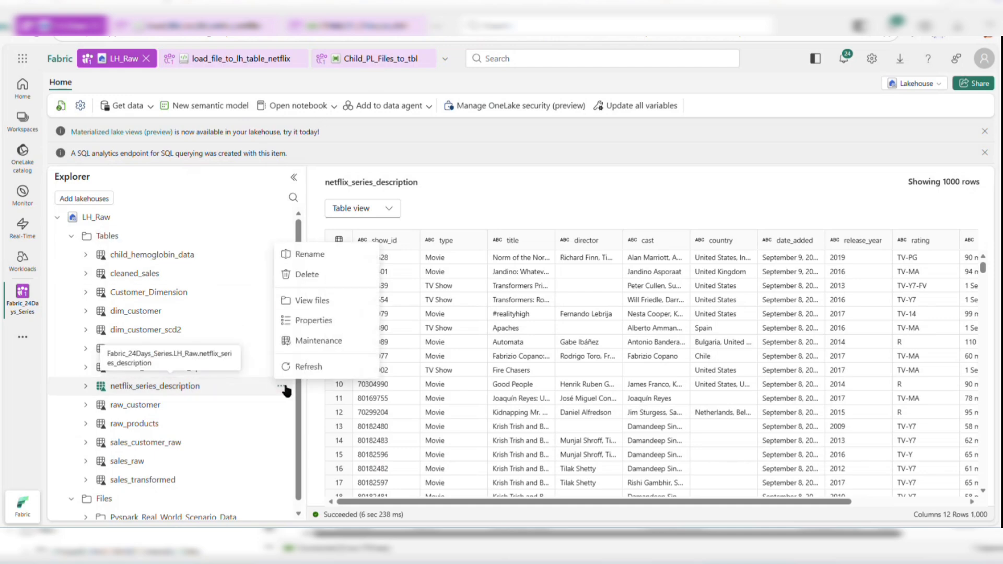
pyautogui.click(319, 275)
pyautogui.click(583, 361)
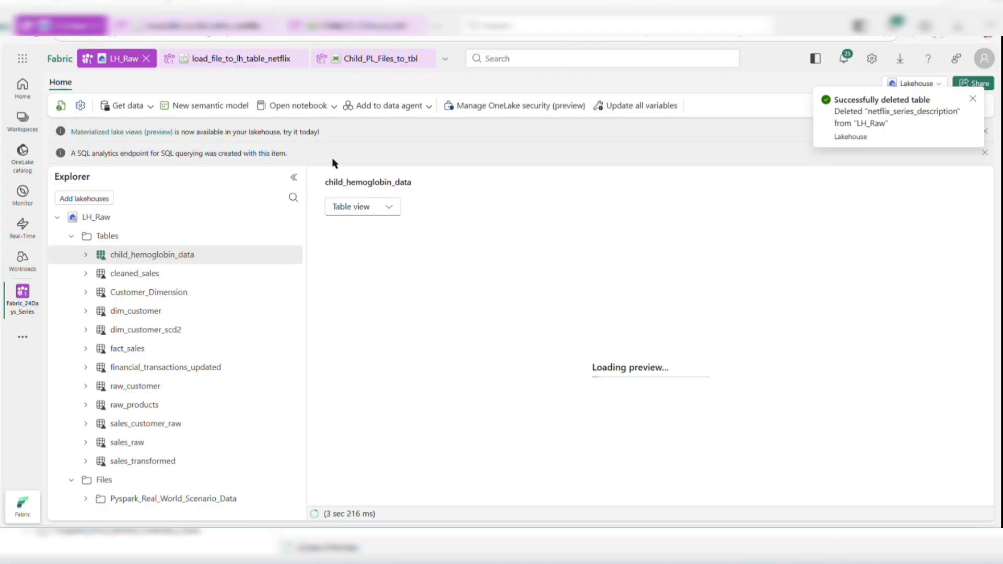
# - Open the WH_Gold warehouse from the Warehouse folder inside the Gold folder of the Fabric_24Days_Series workspace
pyautogui.click(10, 298)
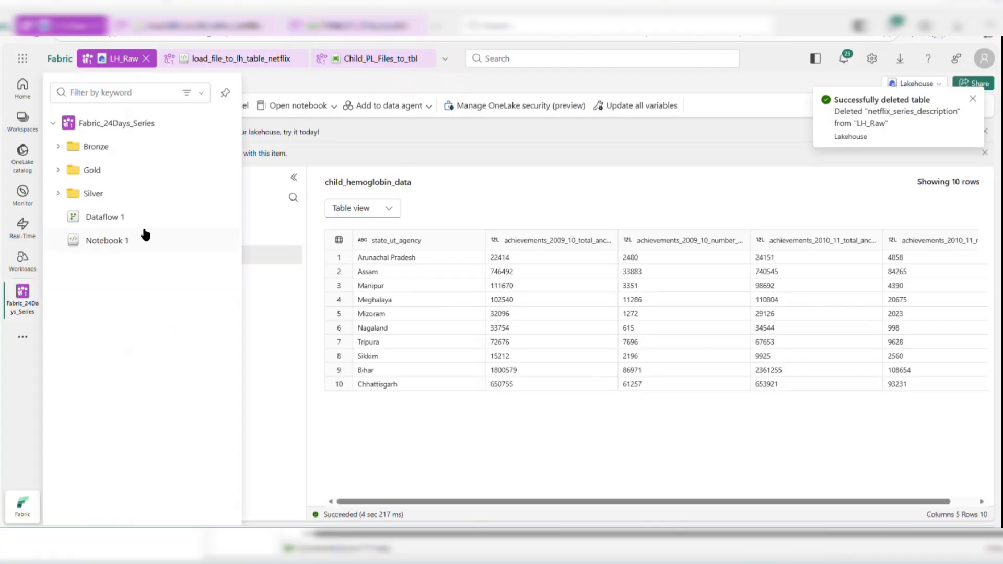
pyautogui.click(91, 170)
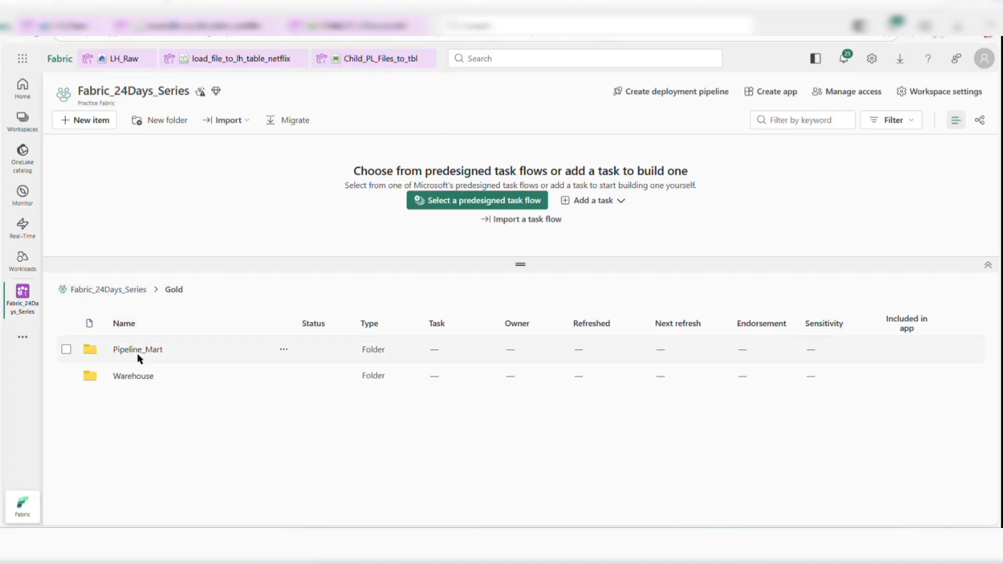
pyautogui.click(134, 377)
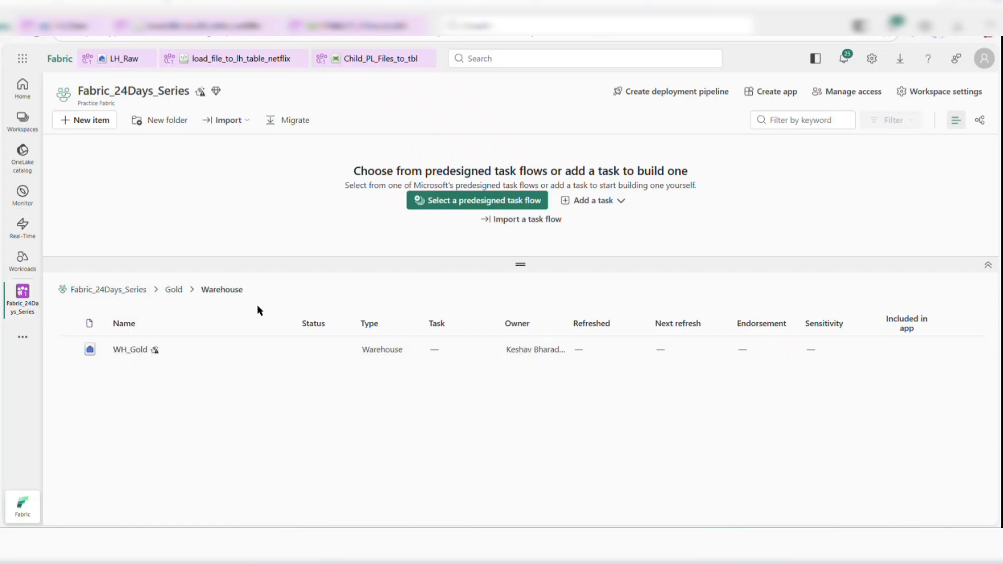
pyautogui.click(118, 351)
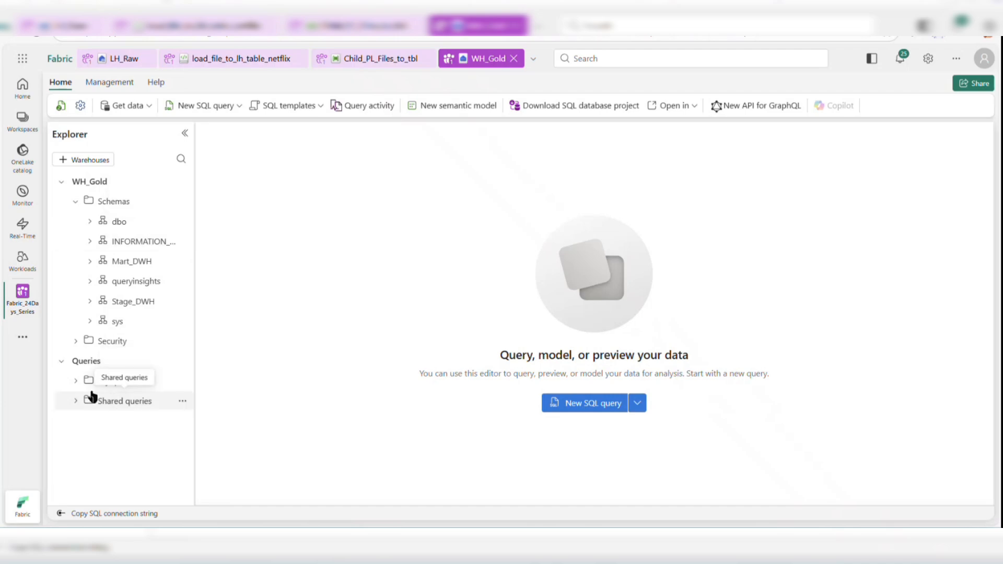
# - Create a new SQL query with a CREATE TABLE wh_netflix_titles statement, from show_id BIGINT through load_timestamp DATETIME DEFAULT CURRENT_TIMESTAMP
pyautogui.click(77, 382)
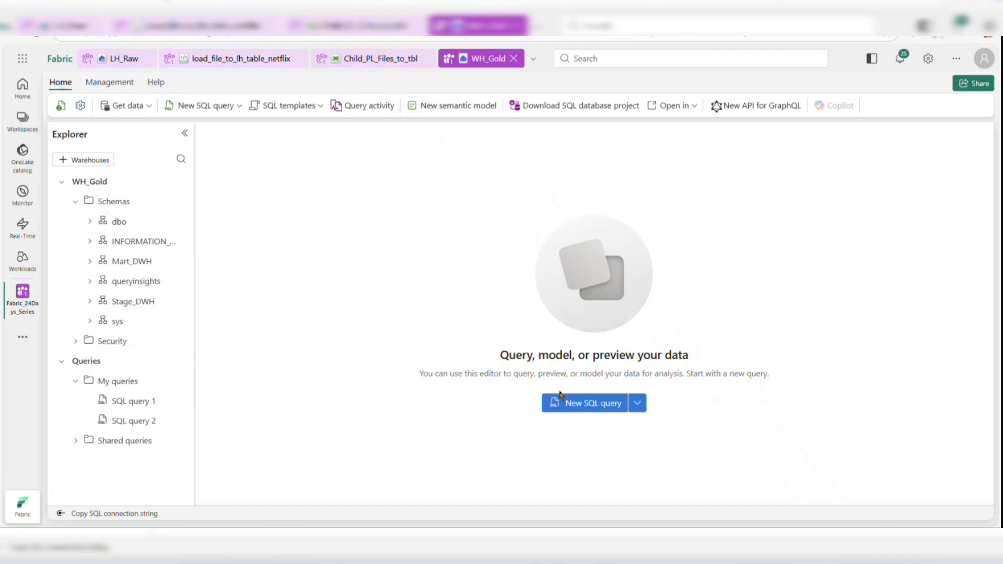
pyautogui.click(571, 406)
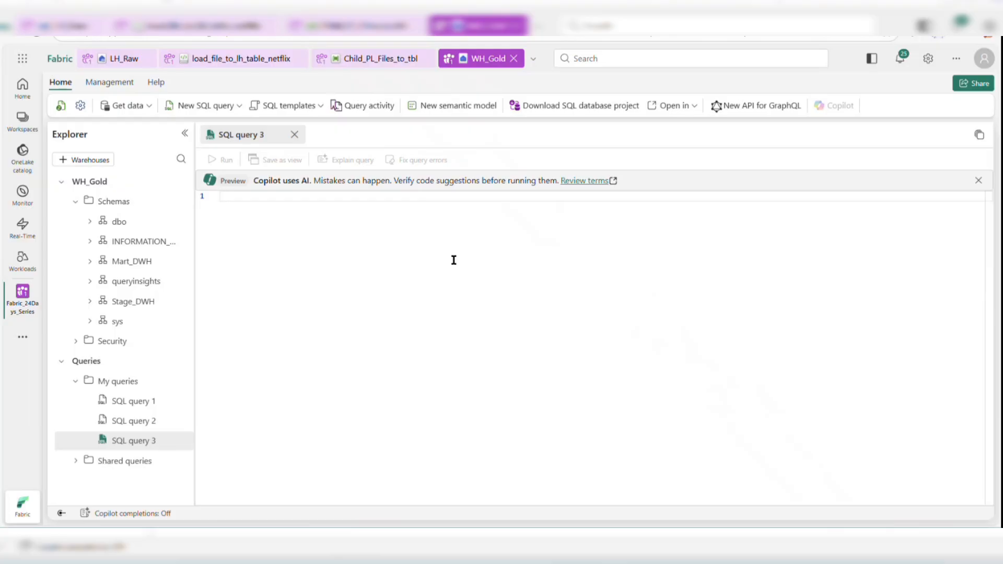
pyautogui.write('CREATE TABLE wh_netflix_titles (     show_id BIGINT,     type VARCHAR(50),     title VARCHAR(500),     director VARCHAR(500),     cast VARCHAR(MAX),     country VARCHAR(500),     date_added DATE,     release_year SMALLINT,     rating VARCHAR(20),     duration VARCHAR(50),     listed_in VARCHAR(200),     description VARCHAR(MAX),     load_timestamp DATETIME DEFAULT CURRENT_TIMESTAMP );')
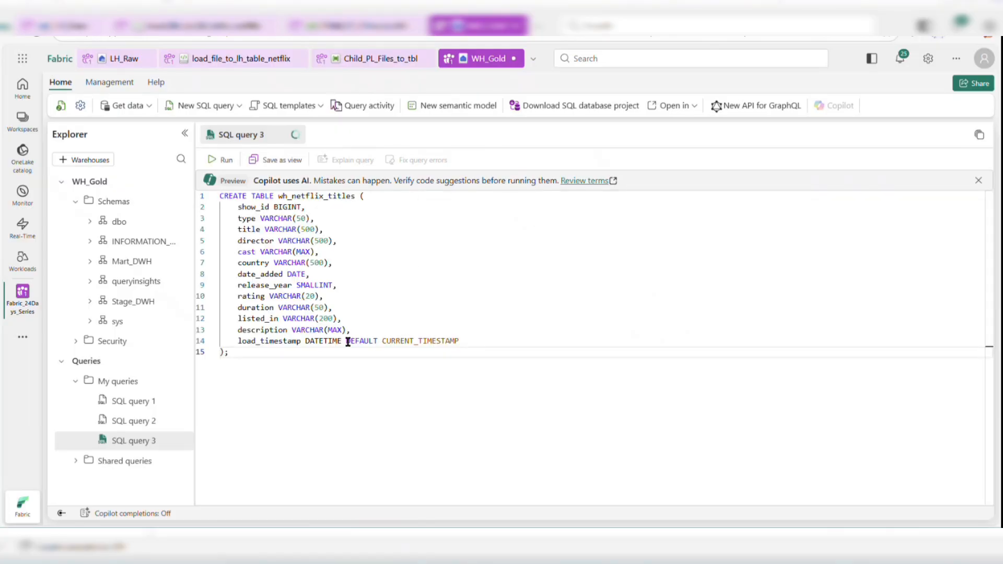
# - Remove DEFAULT CURRENT_TIMESTAMP from the load_timestamp column definition, keeping only the DATETIME type
pyautogui.moveTo(346, 341)
pyautogui.mouseDown()
pyautogui.moveTo(467, 337)
pyautogui.moveTo(345, 342)
pyautogui.mouseUp()
pyautogui.press('BackSpace')
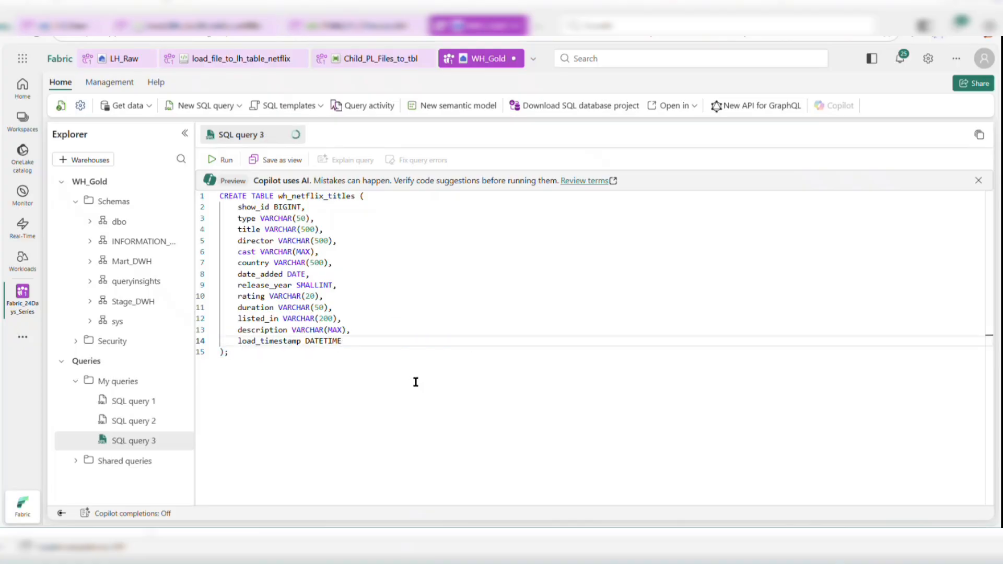
pyautogui.click(347, 352)
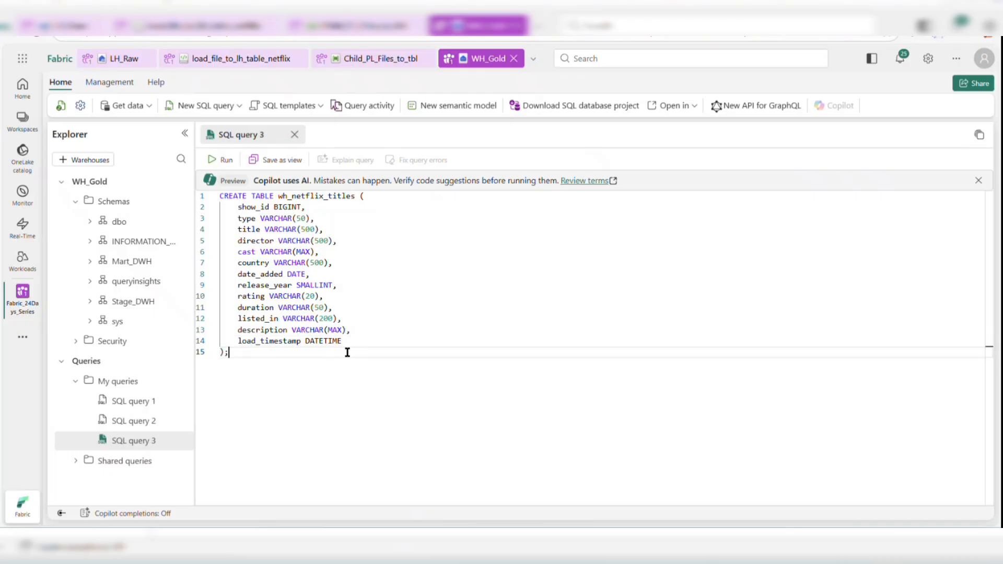
pyautogui.click(340, 342)
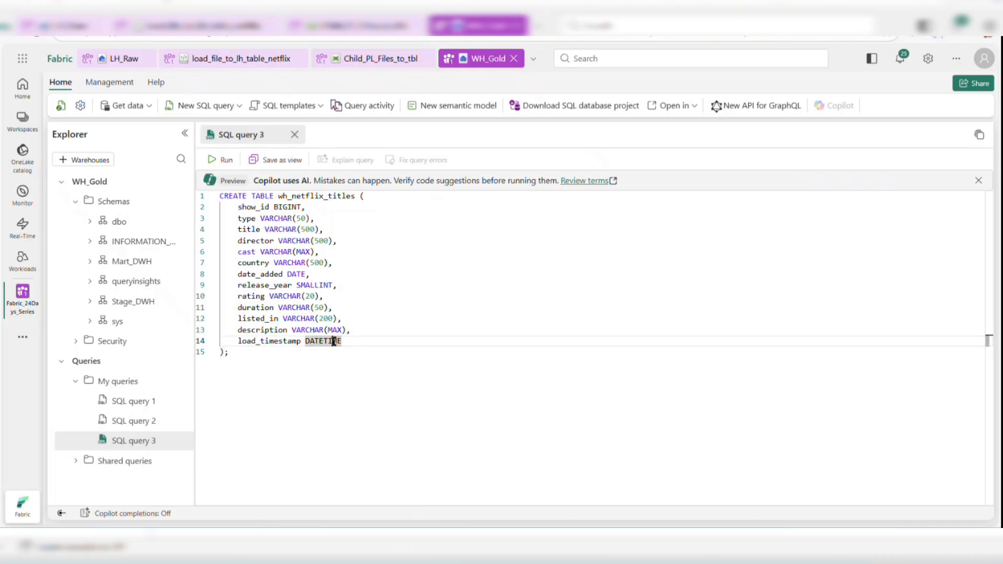
# - Change the load_timestamp column's data type to DATETIME2(6) in the CREATE TABLE statement
pyautogui.click(349, 341)
pyautogui.press('BackSpace')
pyautogui.write('2')
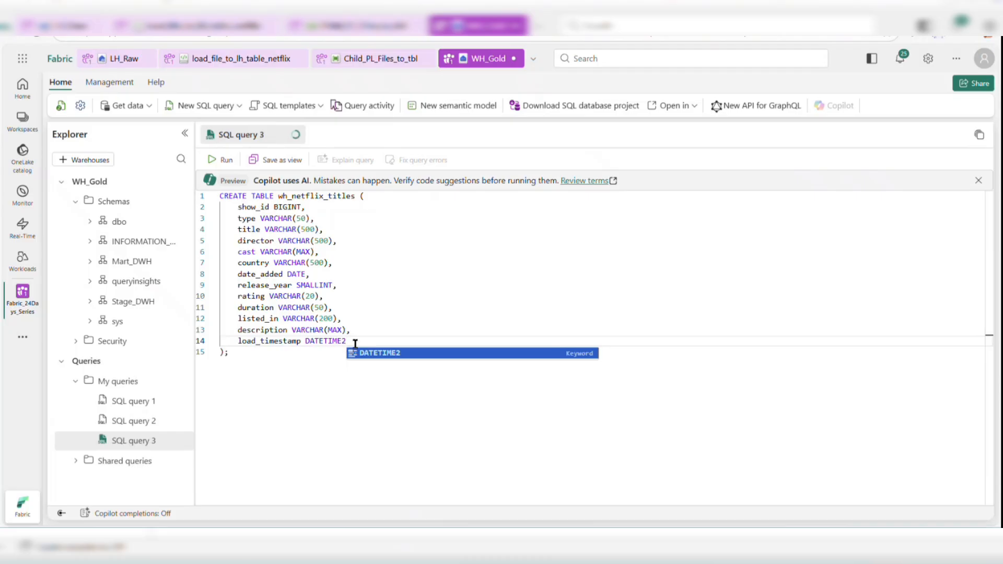
pyautogui.write('(')
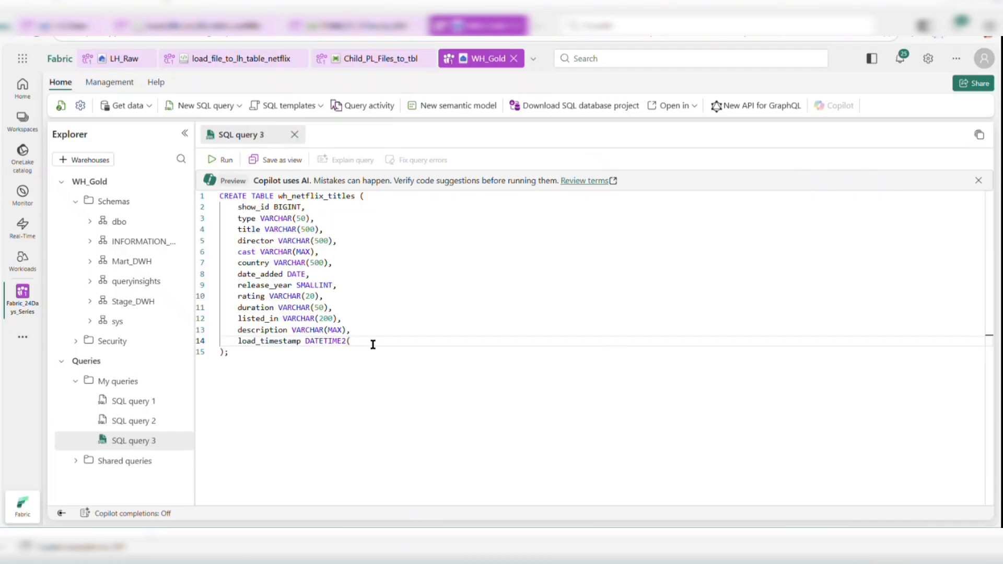
pyautogui.write('6)')
# - Try INT as the show_id column's data type and restore it to BIGINT
pyautogui.doubleClick(286, 209)
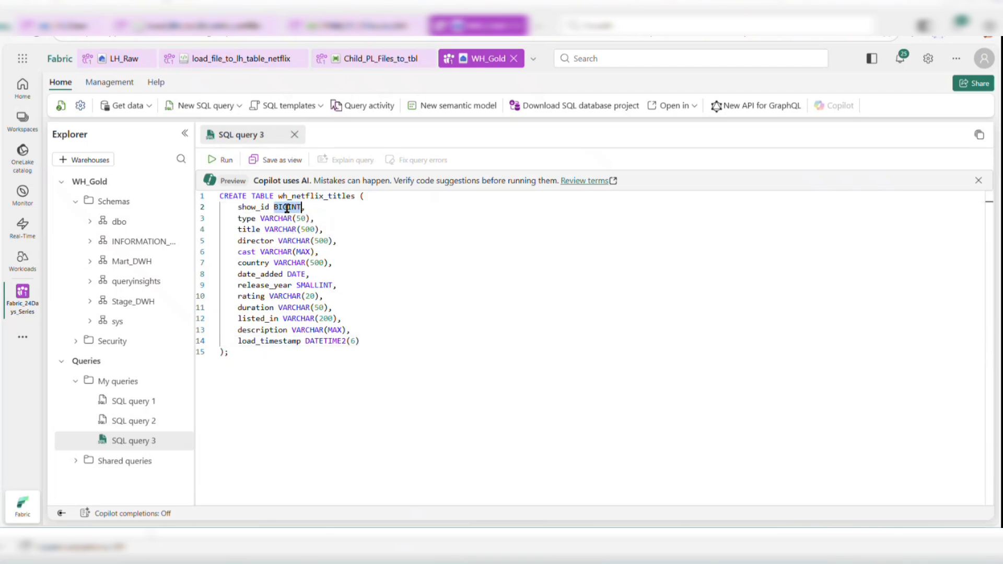
pyautogui.write('INT')
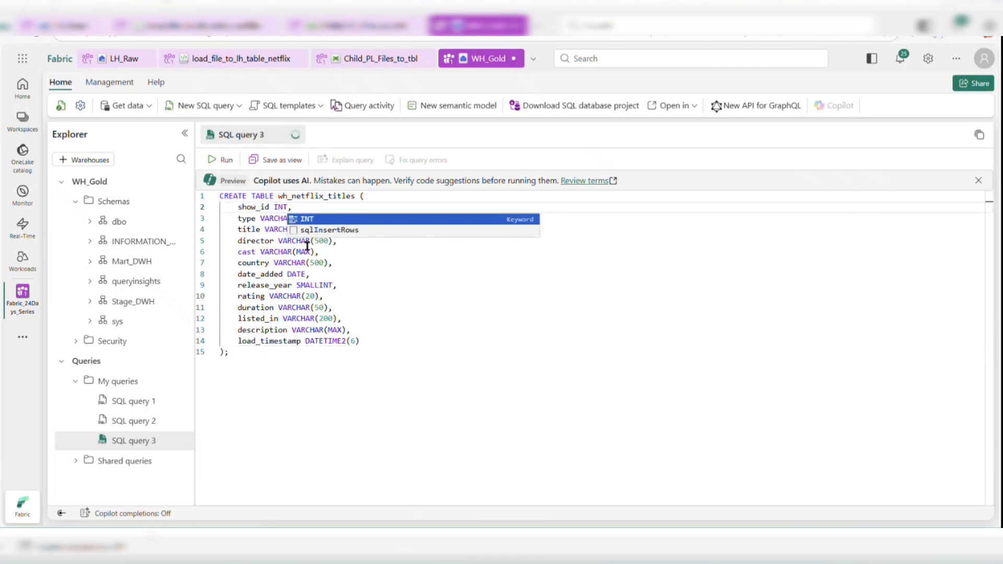
pyautogui.click(274, 207)
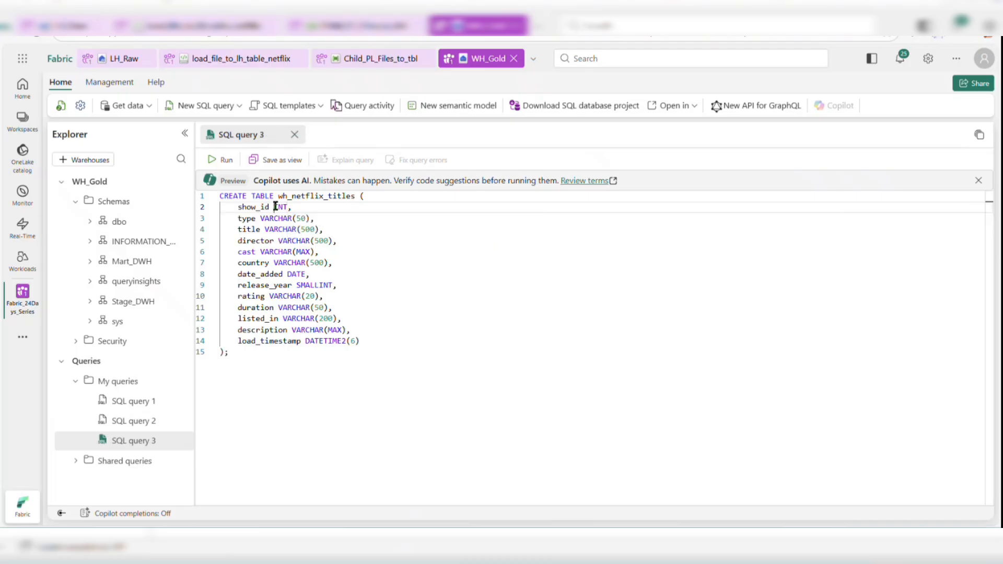
pyautogui.write('BIG')
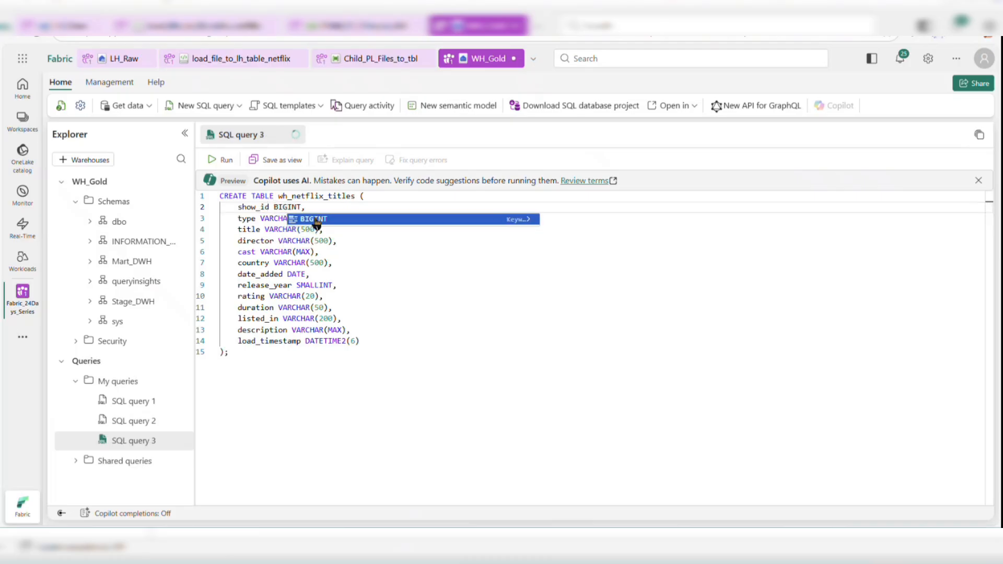
pyautogui.press('Tab')
pyautogui.press('Delete')
pyautogui.press('Delete')
pyautogui.press('Delete')
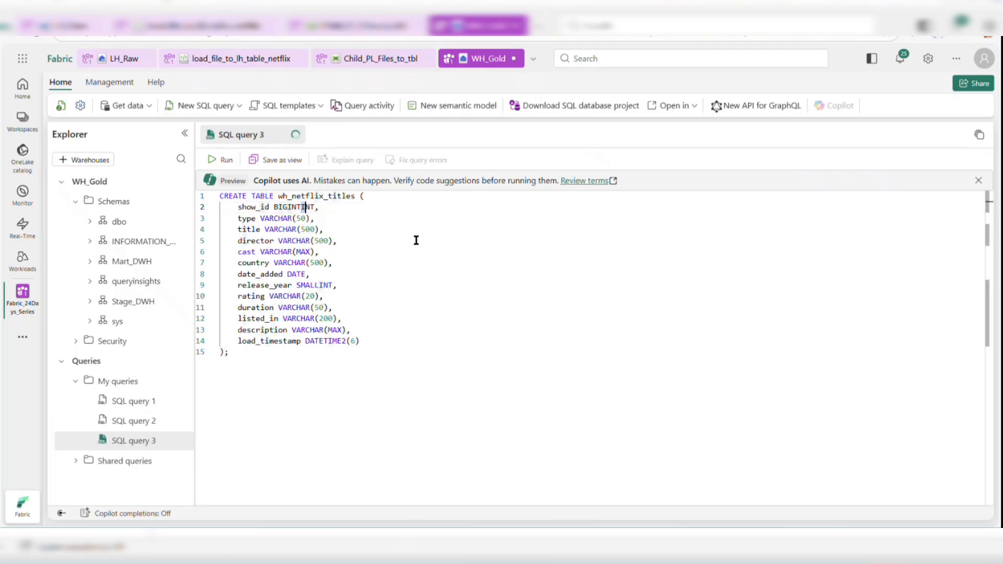
pyautogui.click(437, 276)
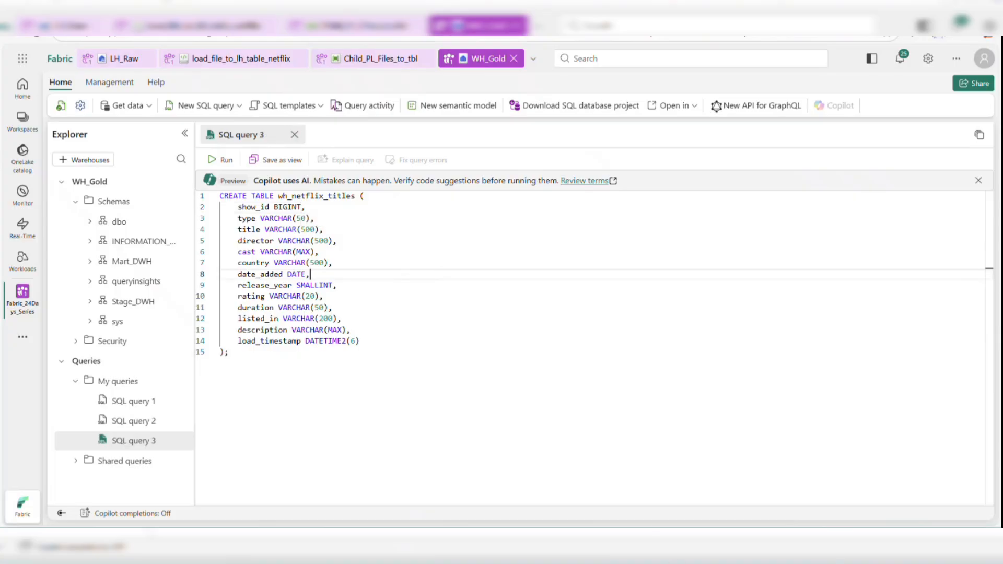
# - Switch to netflix_titles.csv in Excel and examine its columns from title through description
pyautogui.moveTo(717, 548)
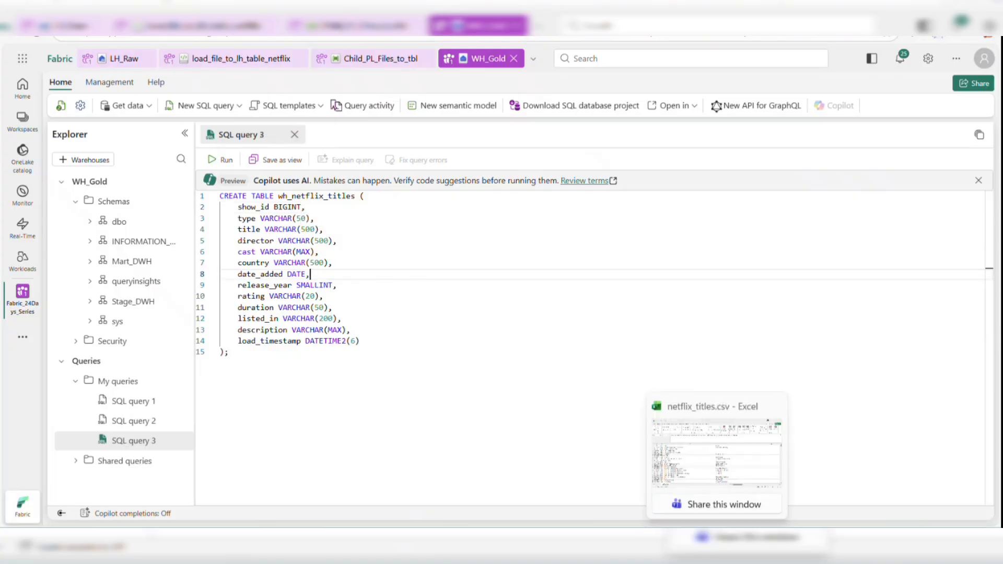
pyautogui.click(717, 454)
pyautogui.hscroll(10, 568, 354)
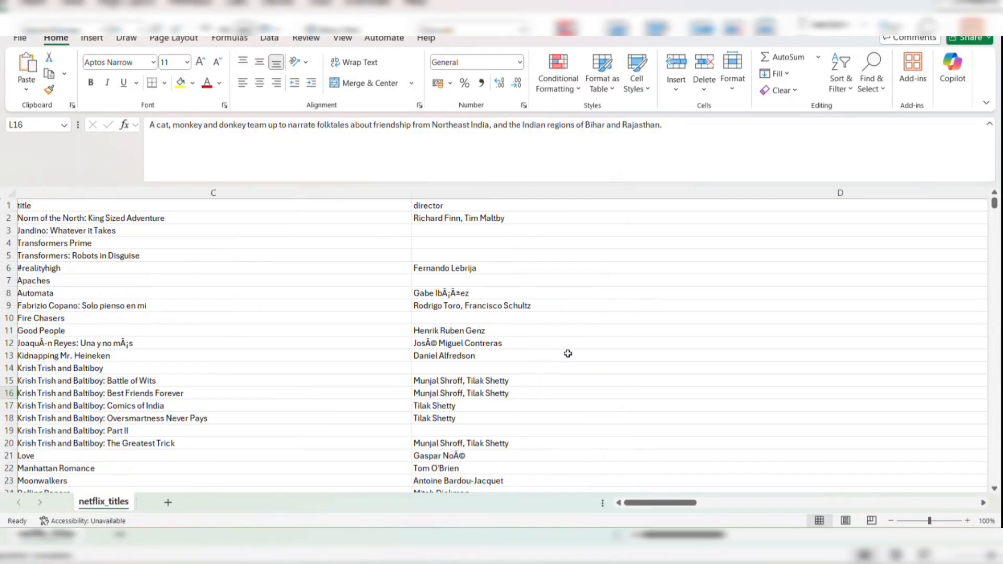
pyautogui.hscroll(8, 568, 353)
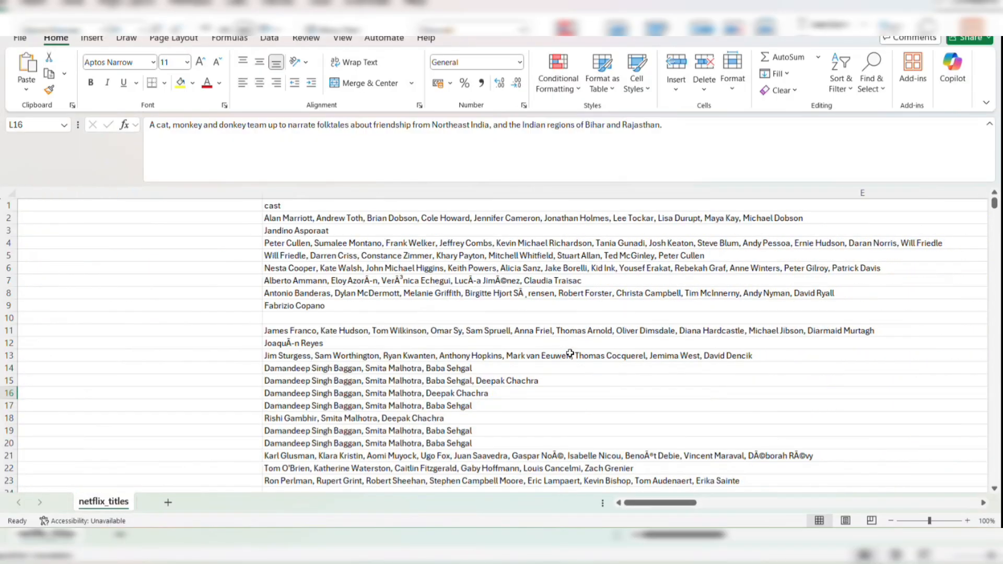
pyautogui.hscroll(8, 572, 353)
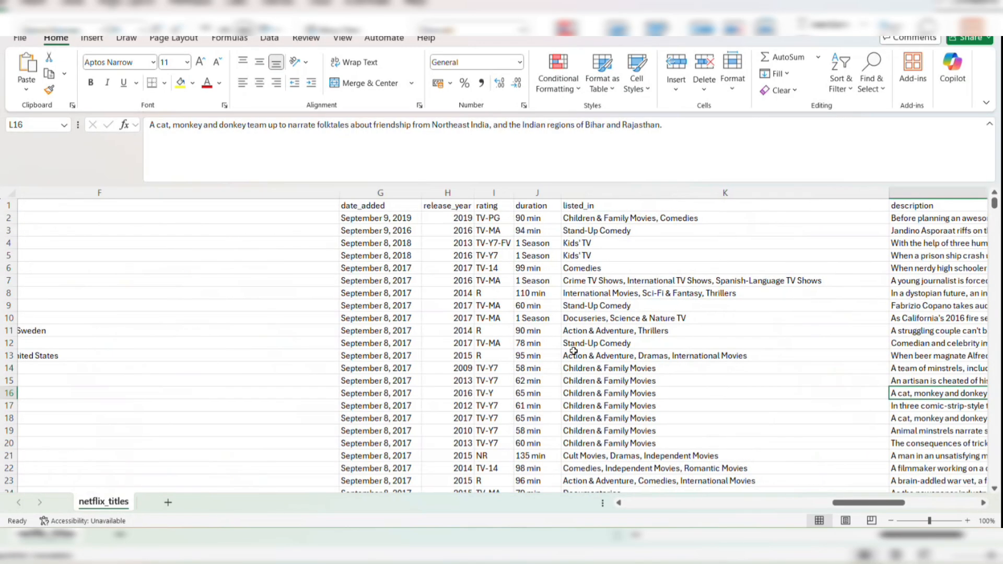
pyautogui.hscroll(-8, 575, 350)
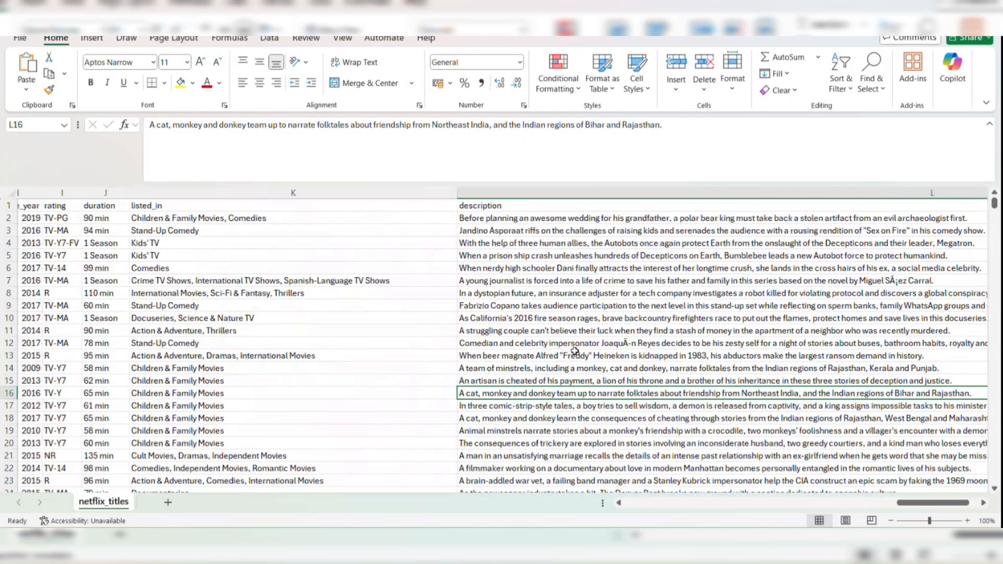
pyautogui.hscroll(-6, 580, 348)
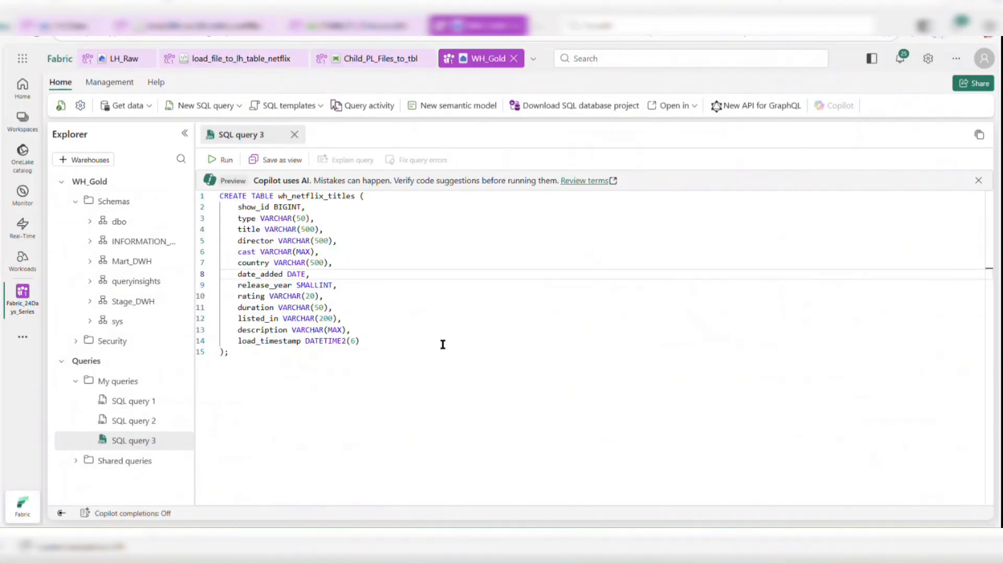
# - Run the CREATE TABLE query in WH_Gold and preview the wh_netflix_titles table under the dbo schema's tables
pyautogui.click(366, 347)
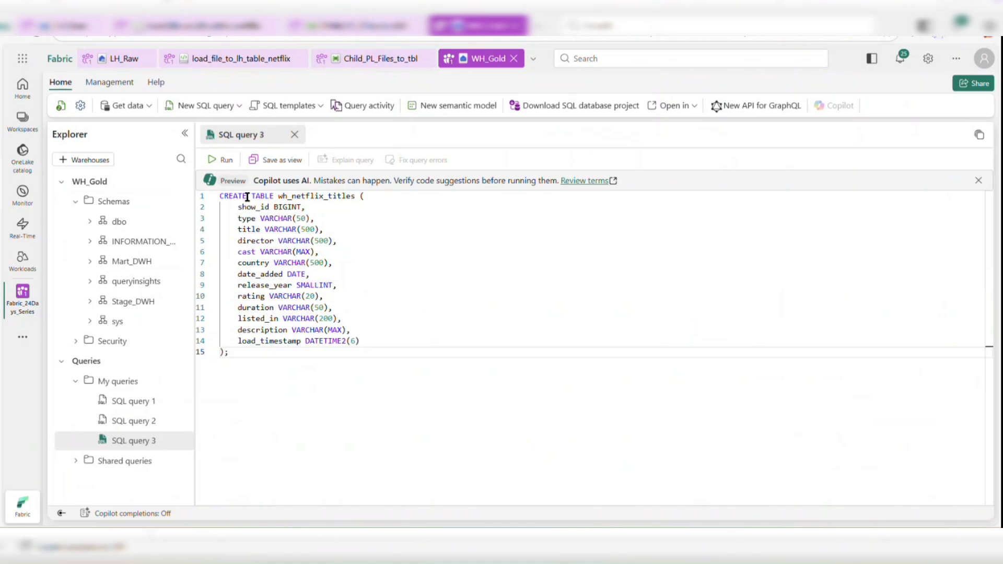
pyautogui.click(223, 162)
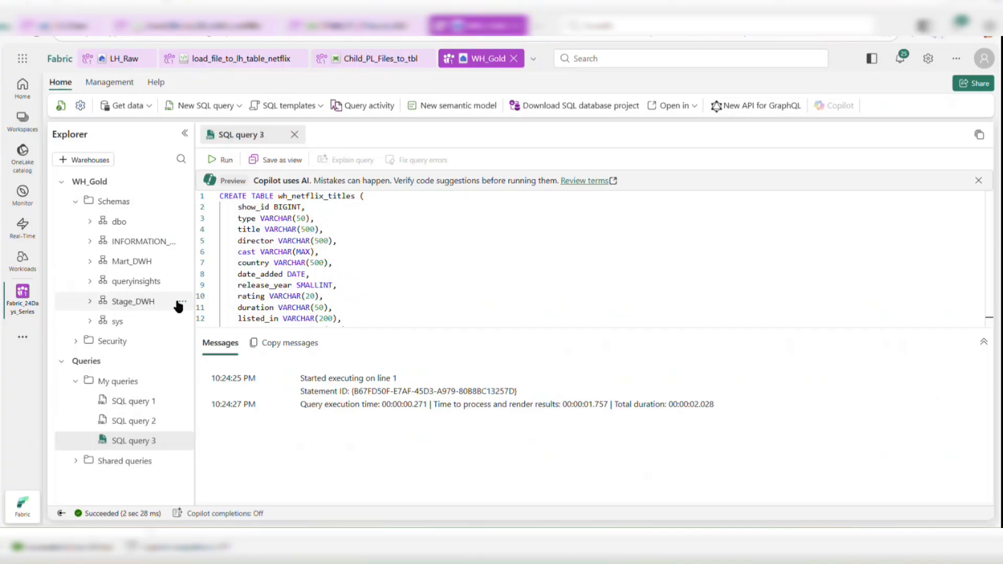
pyautogui.click(110, 223)
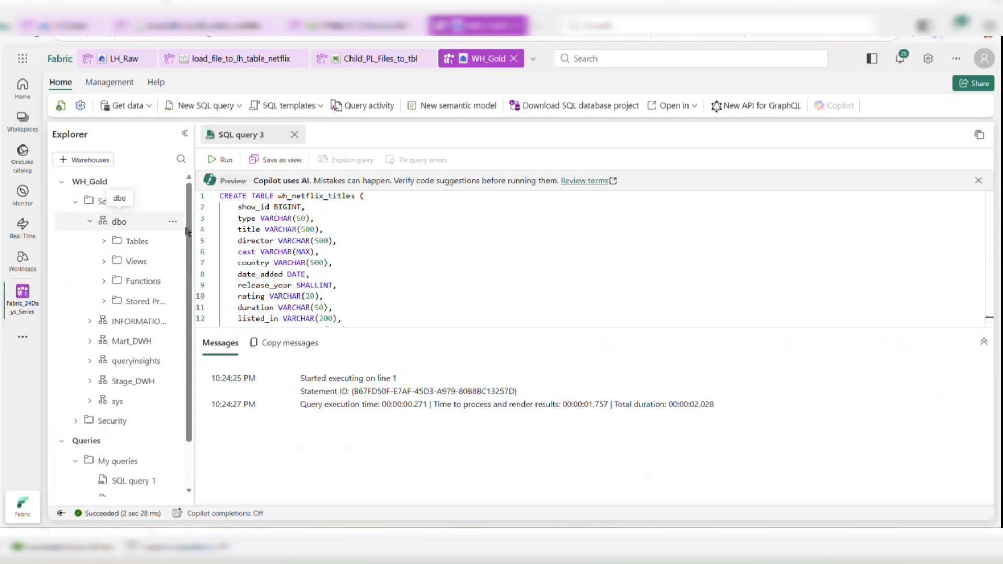
pyautogui.click(103, 242)
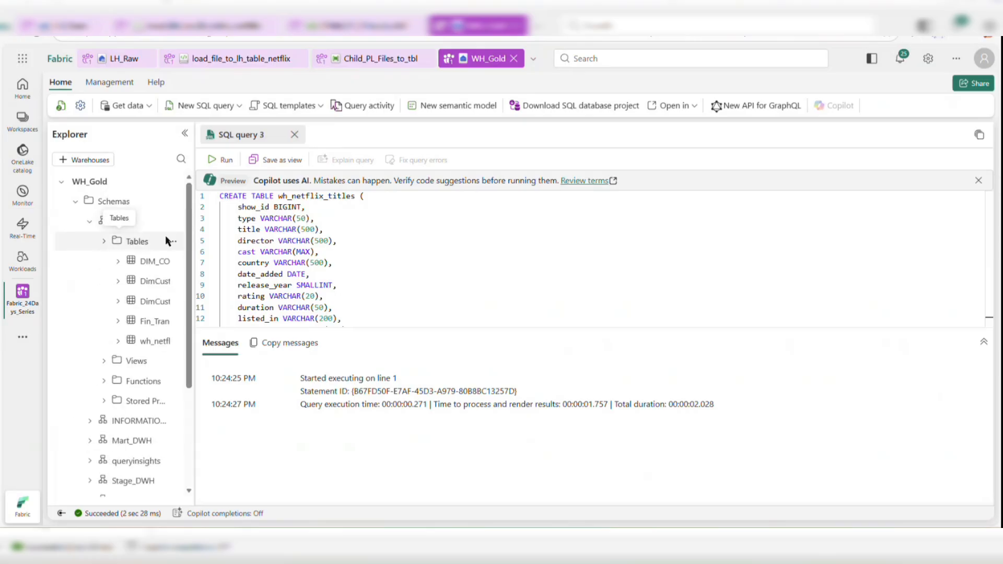
pyautogui.moveTo(194, 264); pyautogui.dragTo(274, 266)
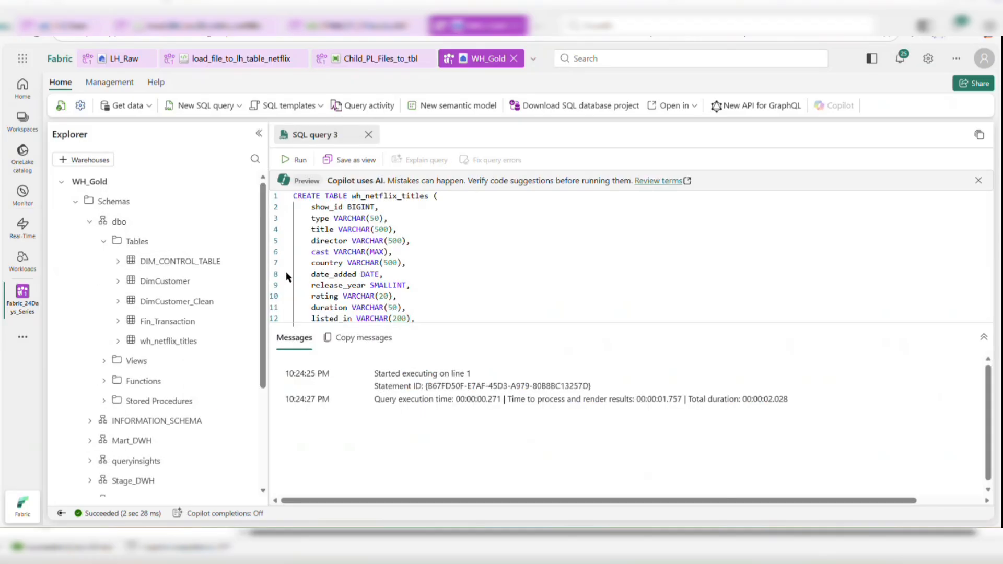
pyautogui.click(172, 342)
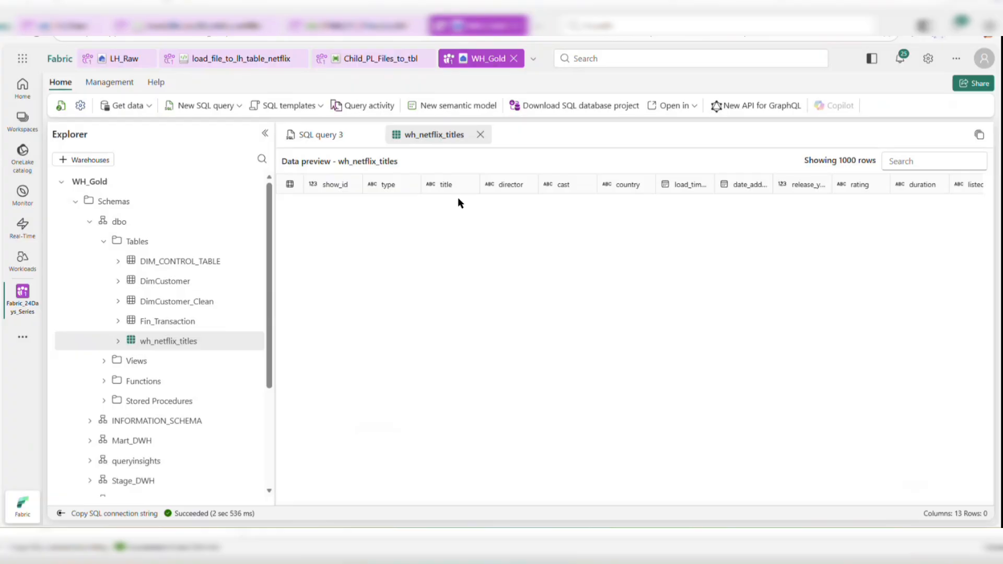
# - Open the Pipeline_Mart folder inside the Gold folder of the Fabric_24Days_Series workspace
pyautogui.click(21, 298)
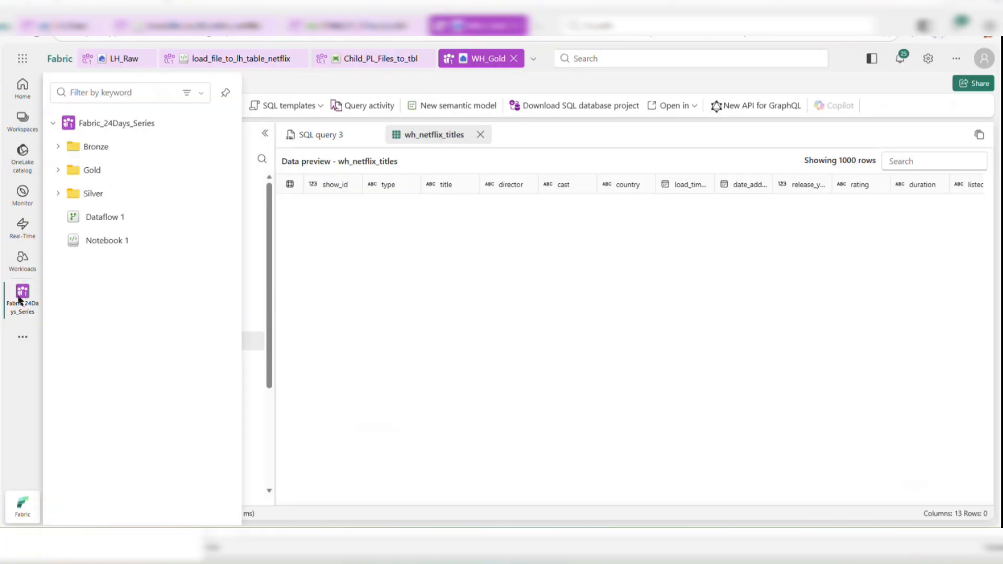
pyautogui.click(97, 171)
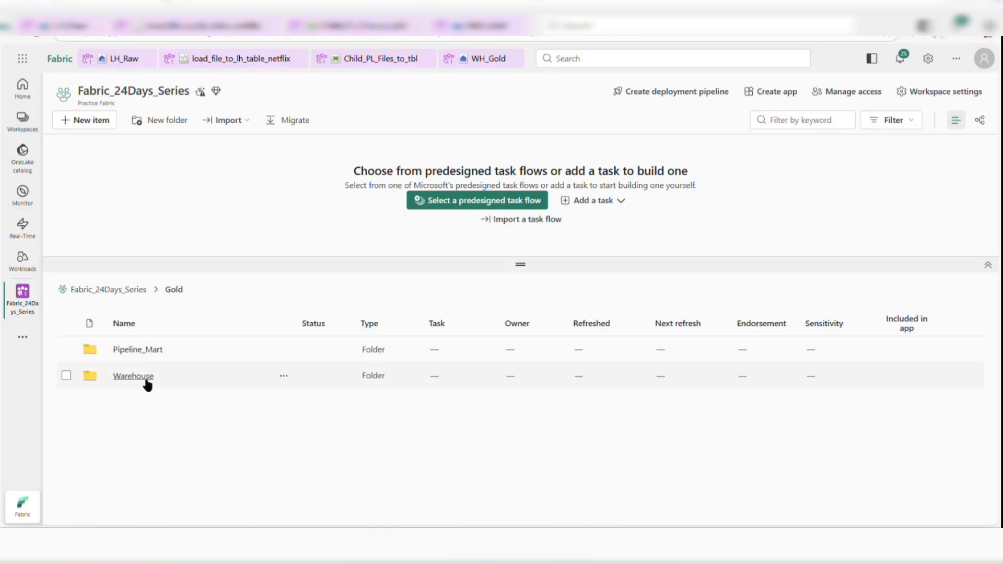
pyautogui.click(145, 352)
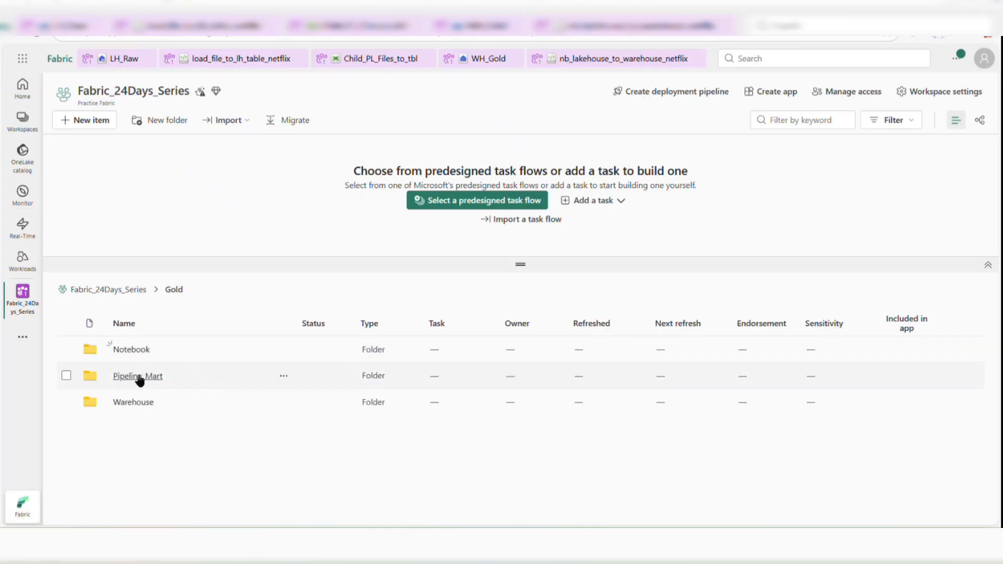
pyautogui.click(139, 380)
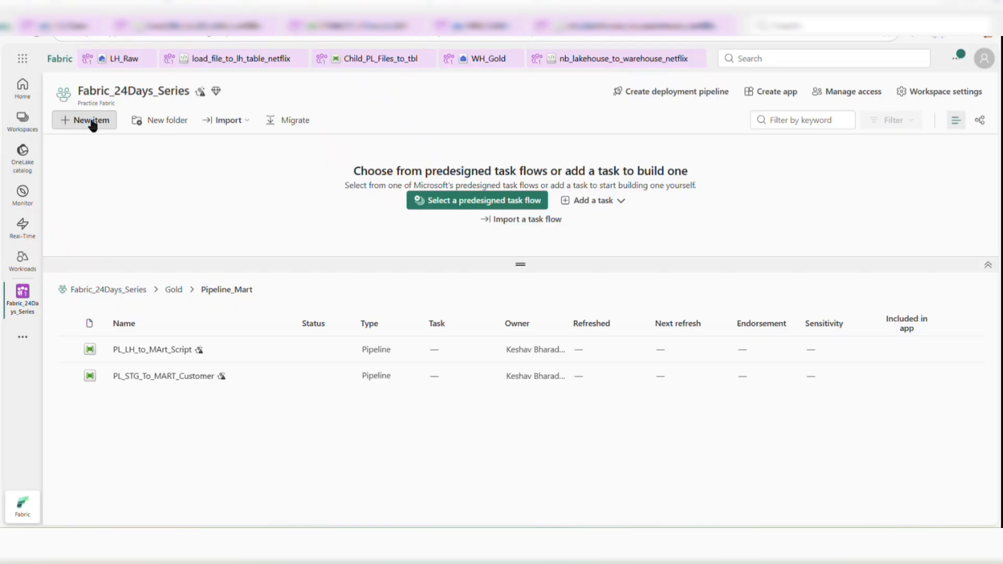
# - Create a new pipeline named Main_netflix_pipeline in the Pipeline_Mart folder
pyautogui.click(92, 123)
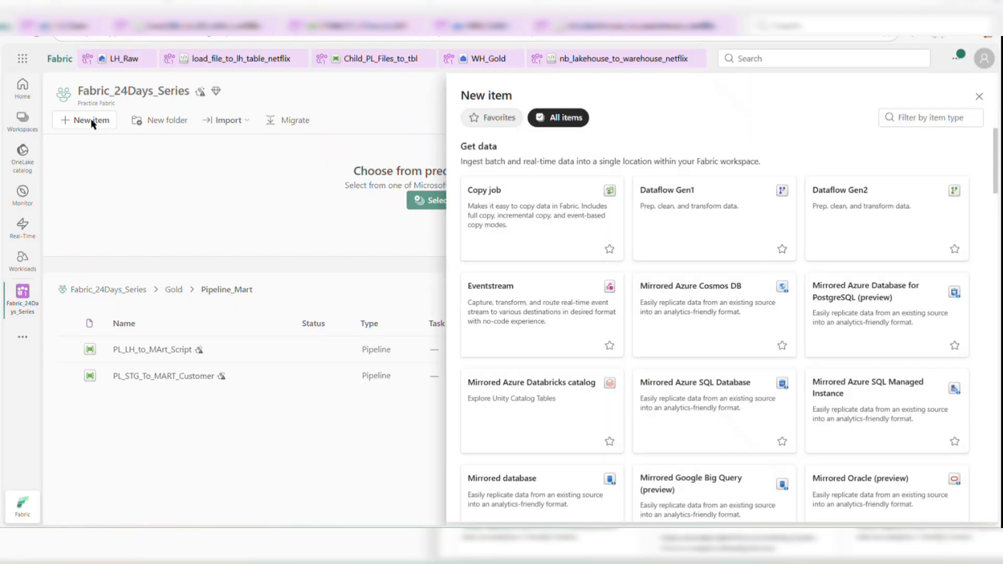
pyautogui.click(914, 119)
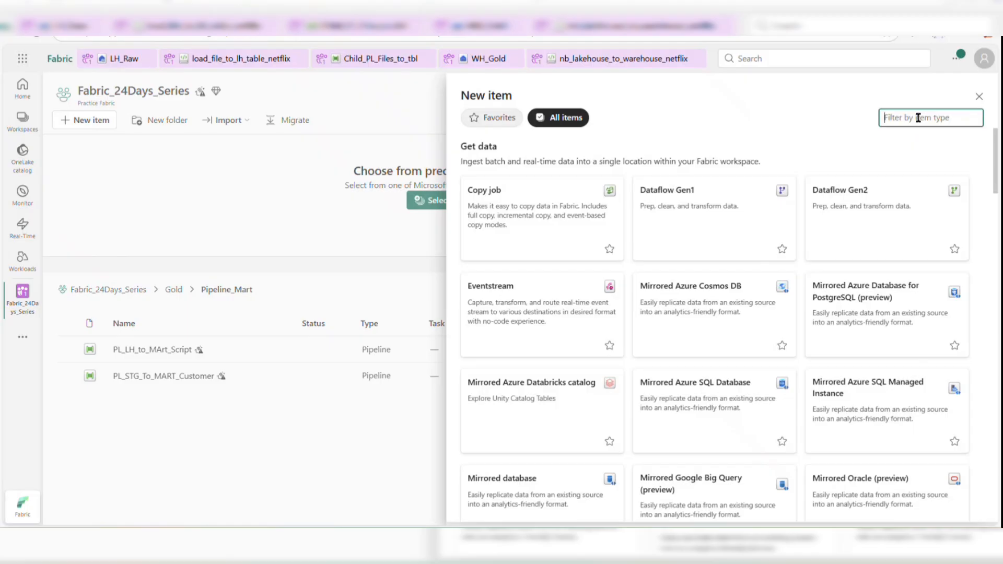
pyautogui.write('Pipeline')
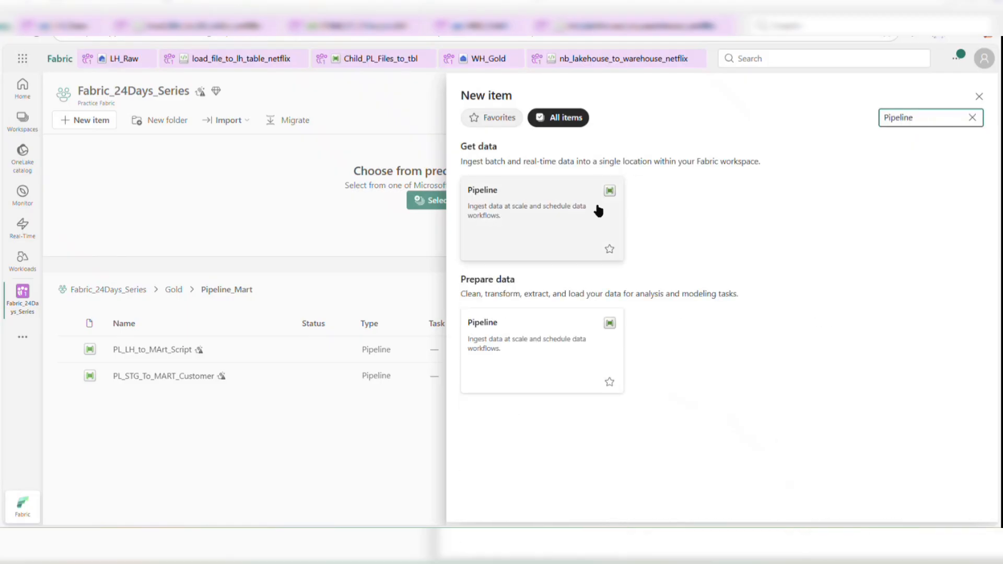
pyautogui.click(530, 250)
pyautogui.hotkey('ctrl', 'a')
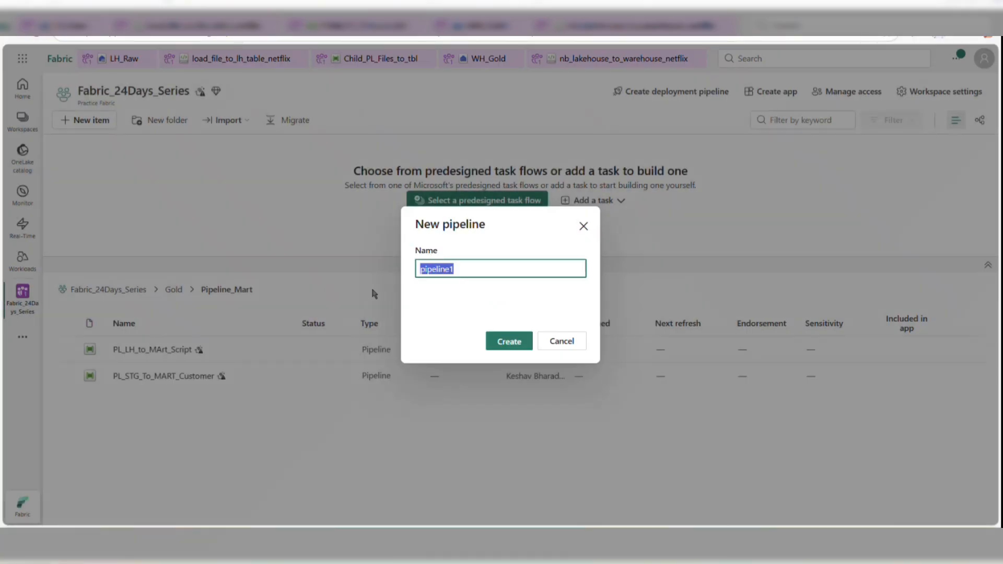
pyautogui.write('Main_netflix')
pyautogui.write('_pl')
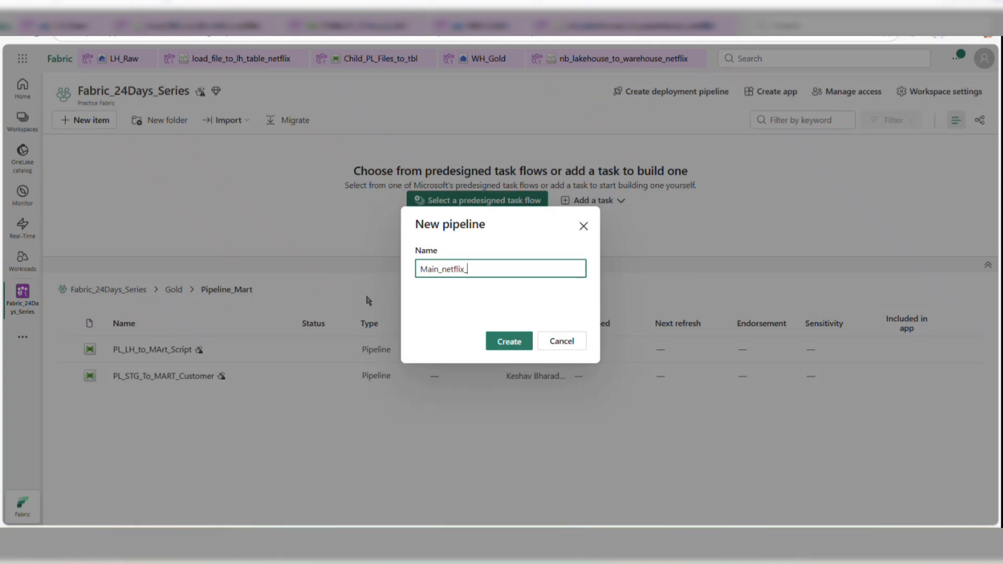
pyautogui.write('ipeline')
pyautogui.click(506, 340)
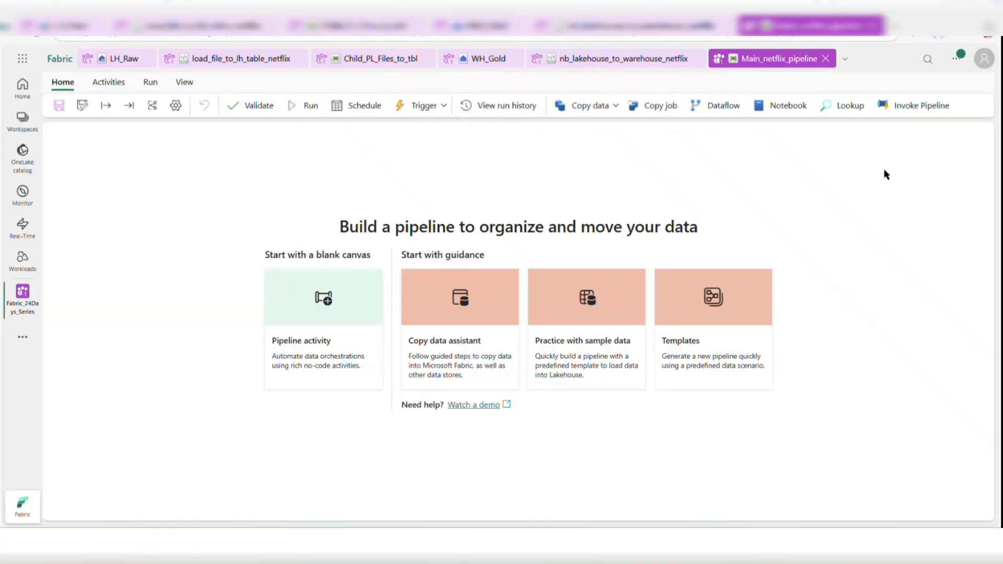
# - Add an Invoke Pipeline activity to Main_netflix_pipeline and name it Child_pipeline_invoke
pyautogui.click(927, 107)
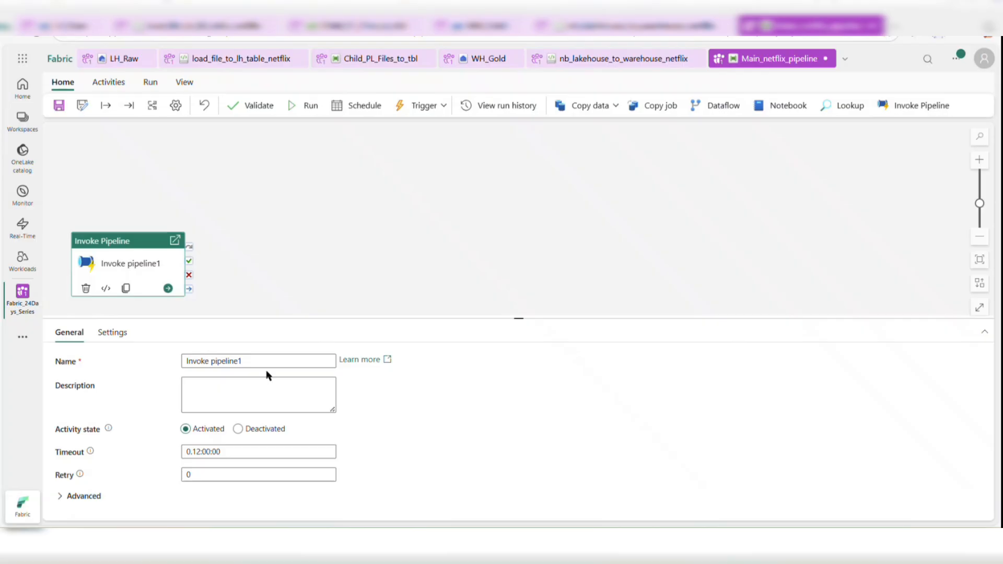
pyautogui.moveTo(264, 360); pyautogui.dragTo(188, 361)
pyautogui.moveTo(272, 361); pyautogui.dragTo(141, 369)
pyautogui.press('BackSpace')
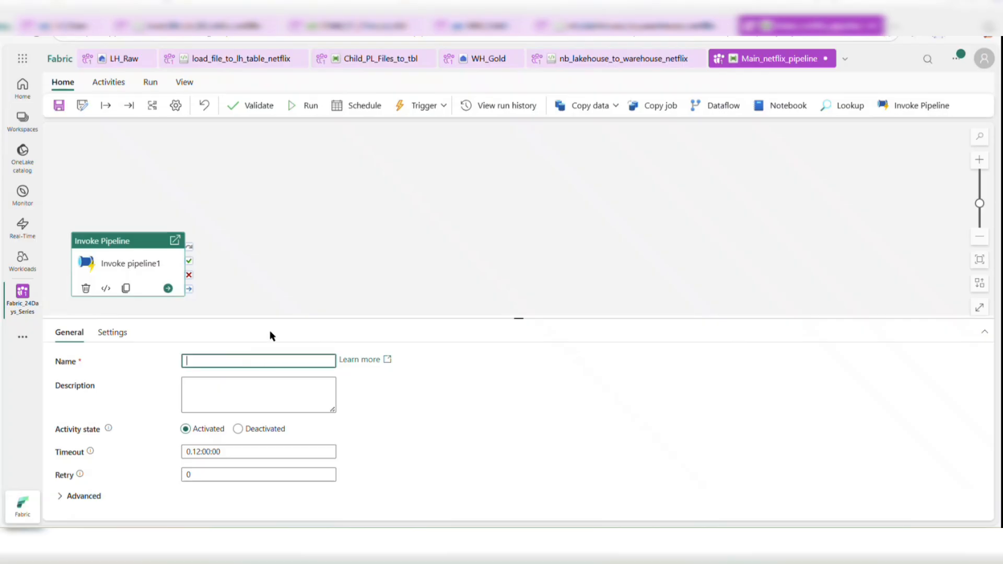
pyautogui.moveTo(141, 246); pyautogui.dragTo(199, 222)
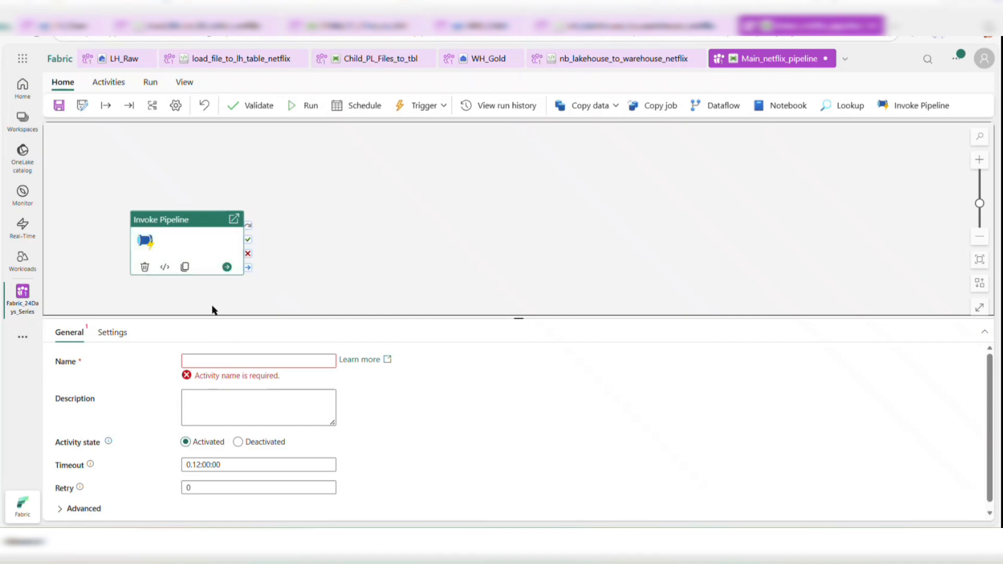
pyautogui.click(207, 362)
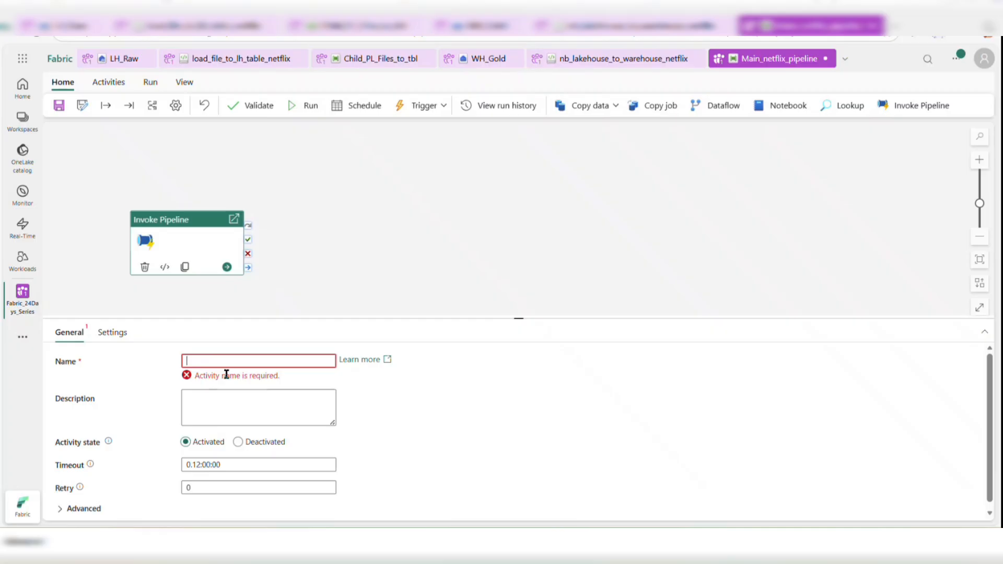
pyautogui.write('Child')
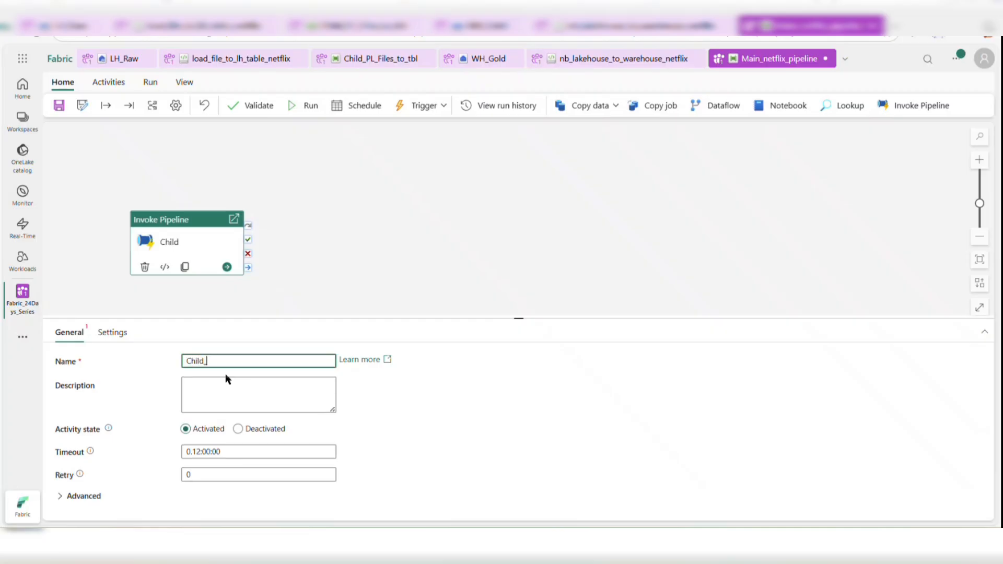
pyautogui.write('_pipeline_invole')
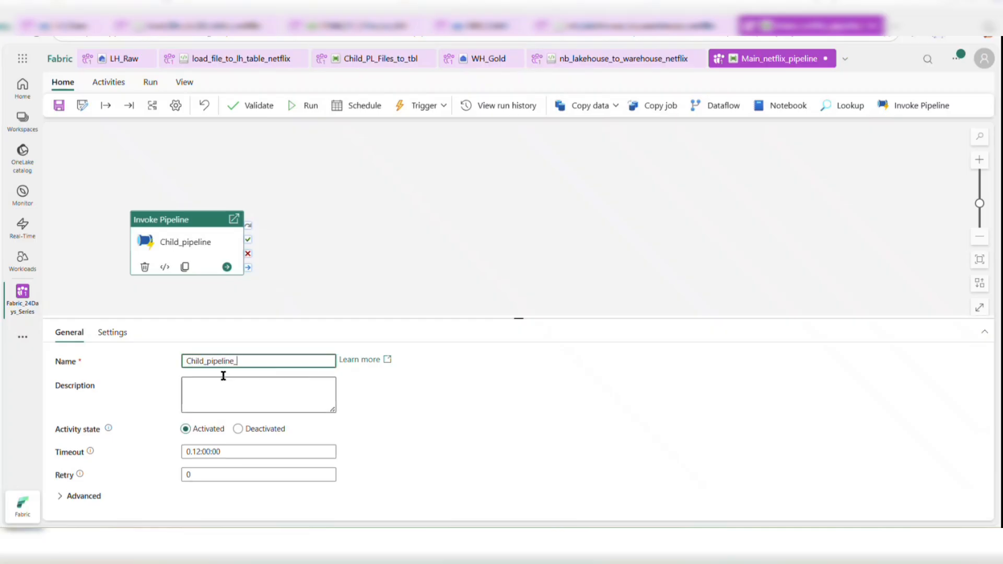
pyautogui.press('BackSpace')
pyautogui.press('BackSpace')
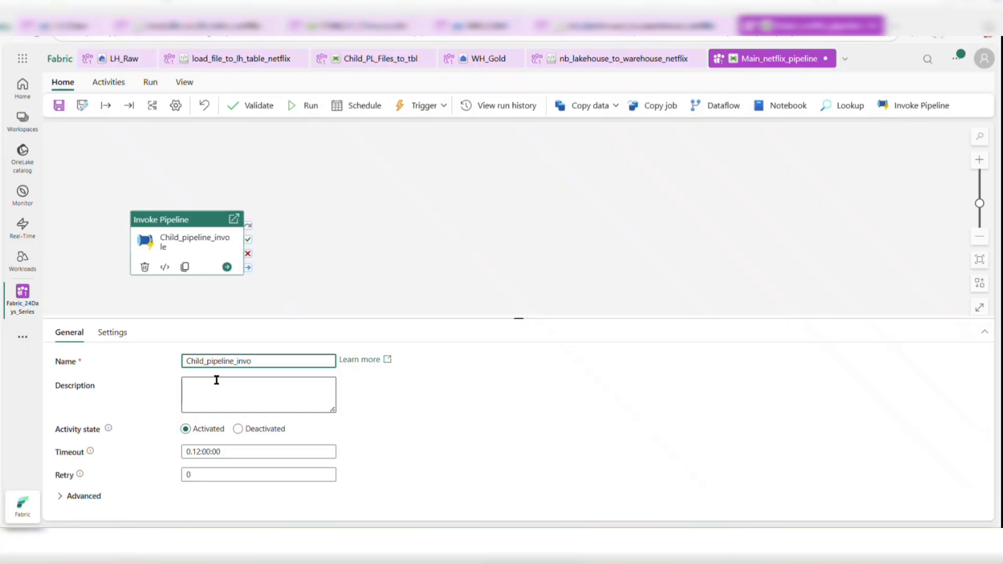
pyautogui.write('ke')
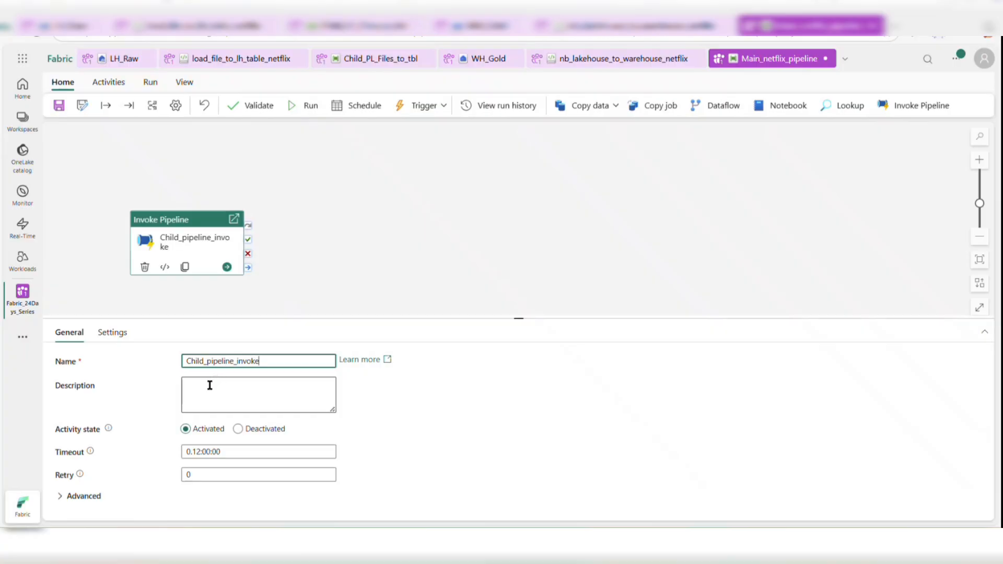
# - Set Child_pipeline_invoke to call the Child_PL_Files_to_tbl pipeline in the Fabric_24Days_Series workspace, with Wait on completion enabled
pyautogui.click(120, 333)
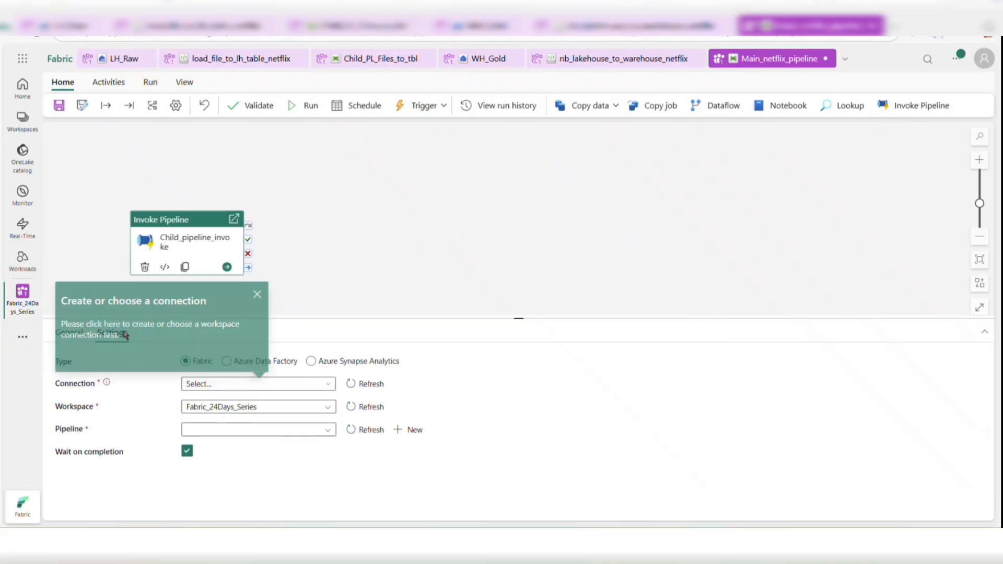
pyautogui.click(347, 429)
pyautogui.click(318, 430)
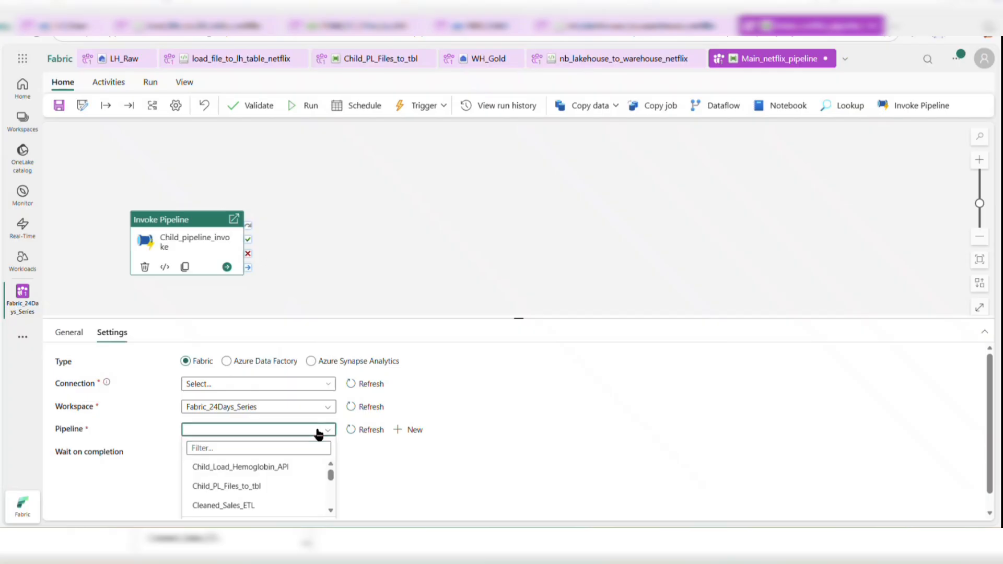
pyautogui.click(319, 430)
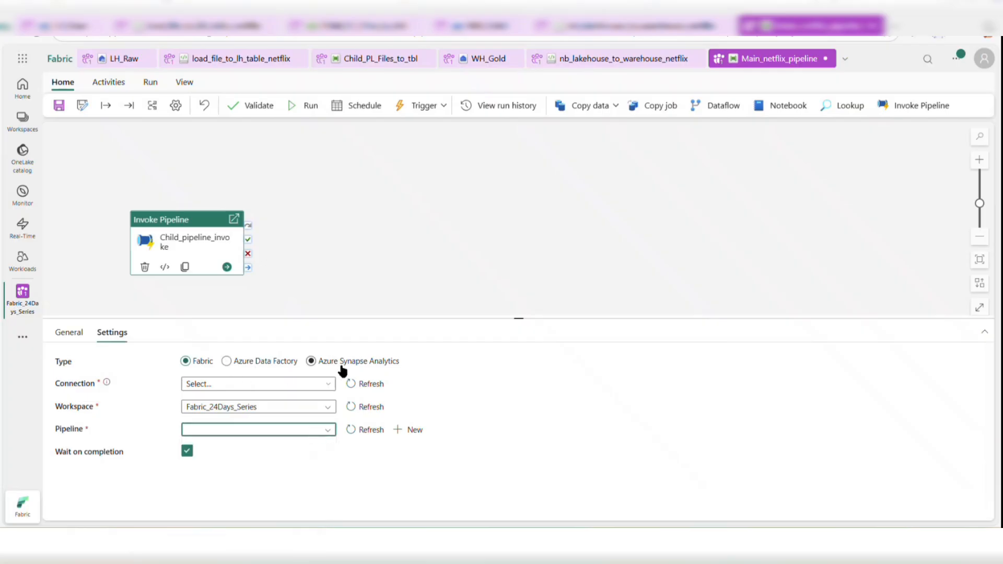
pyautogui.click(315, 437)
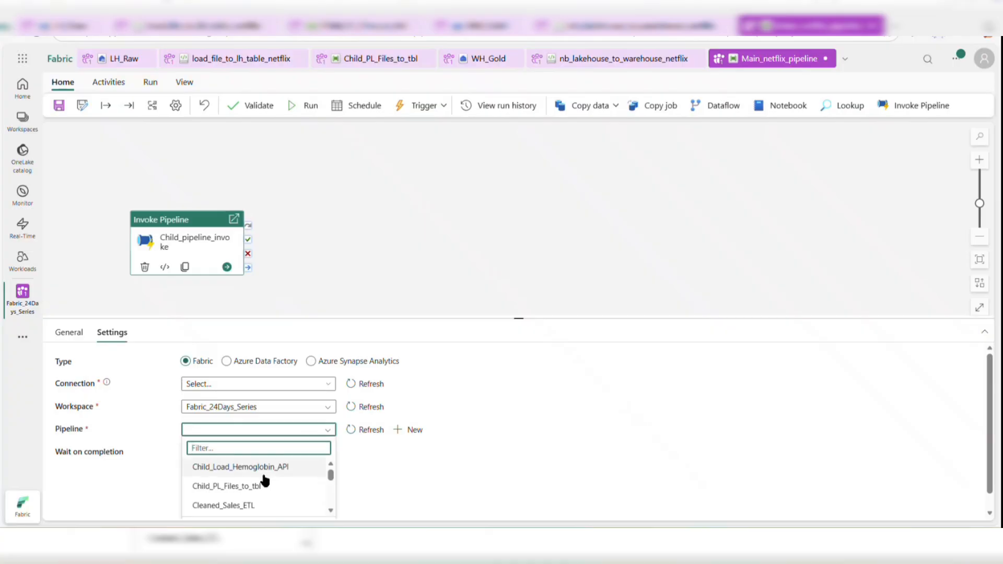
pyautogui.click(235, 487)
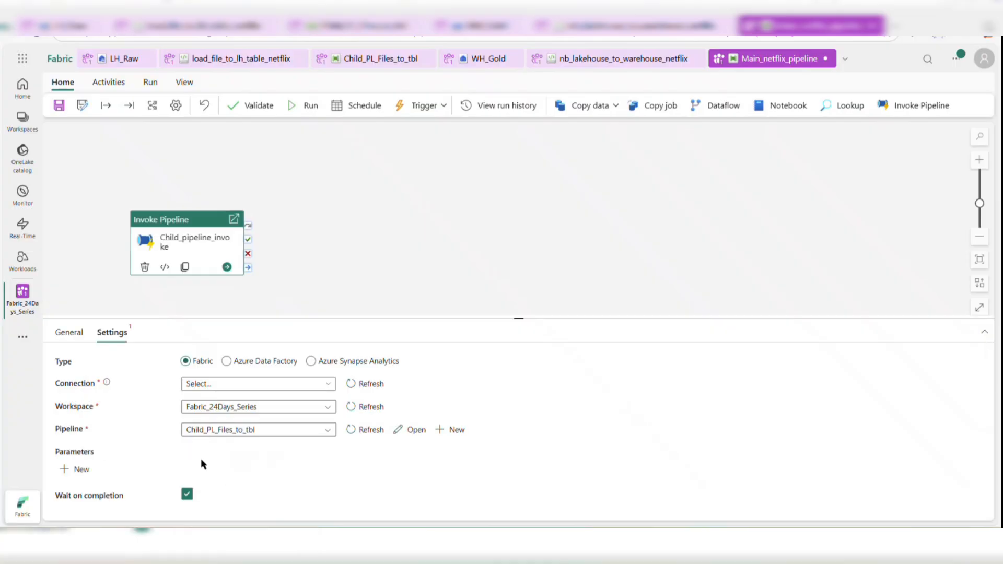
pyautogui.click(187, 495)
pyautogui.click(187, 495)
pyautogui.click(291, 242)
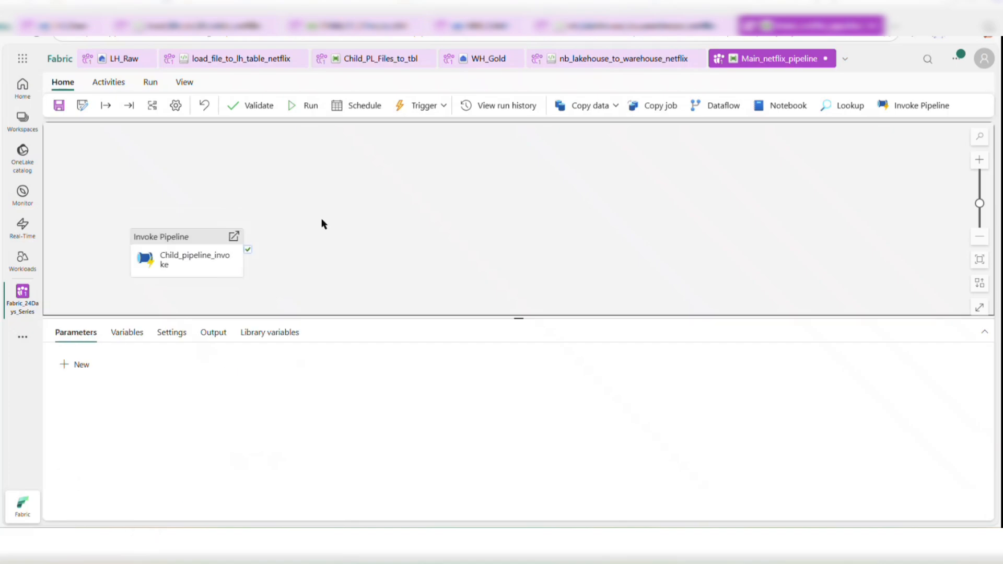
pyautogui.click(199, 244)
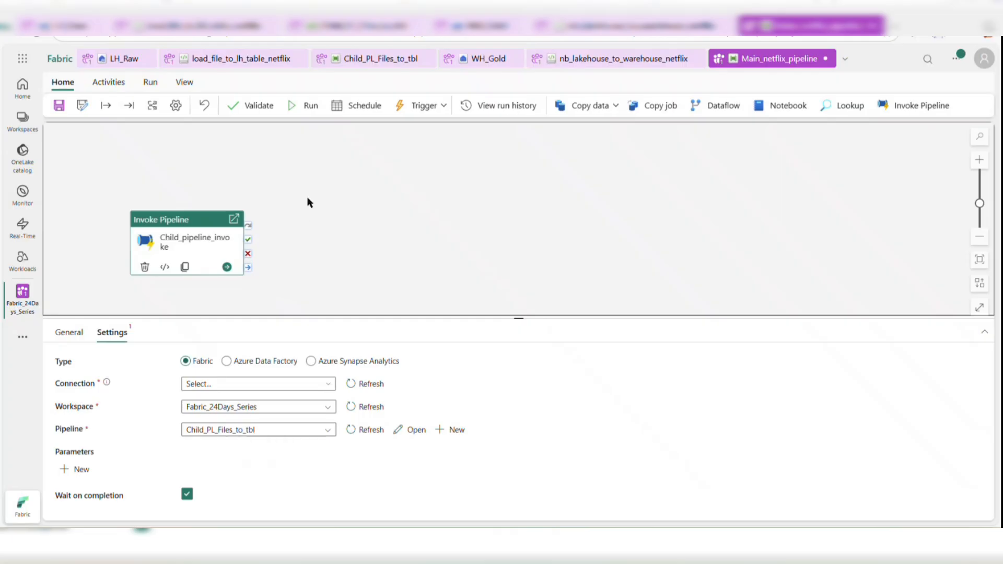
pyautogui.click(319, 237)
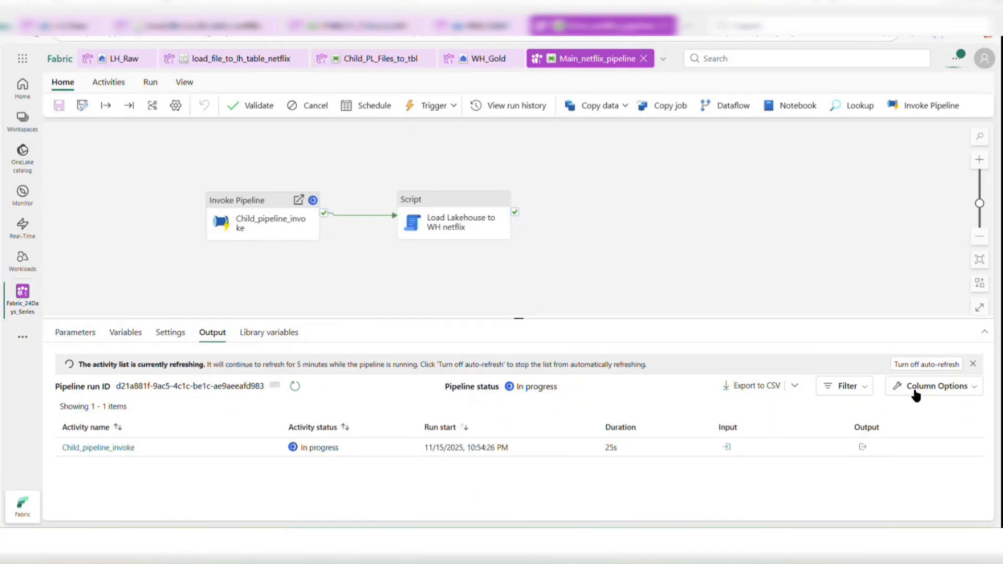
# - Open the MERGE query of the Load Lakehouse to WH netflix Script activity for editing
pyautogui.click(458, 223)
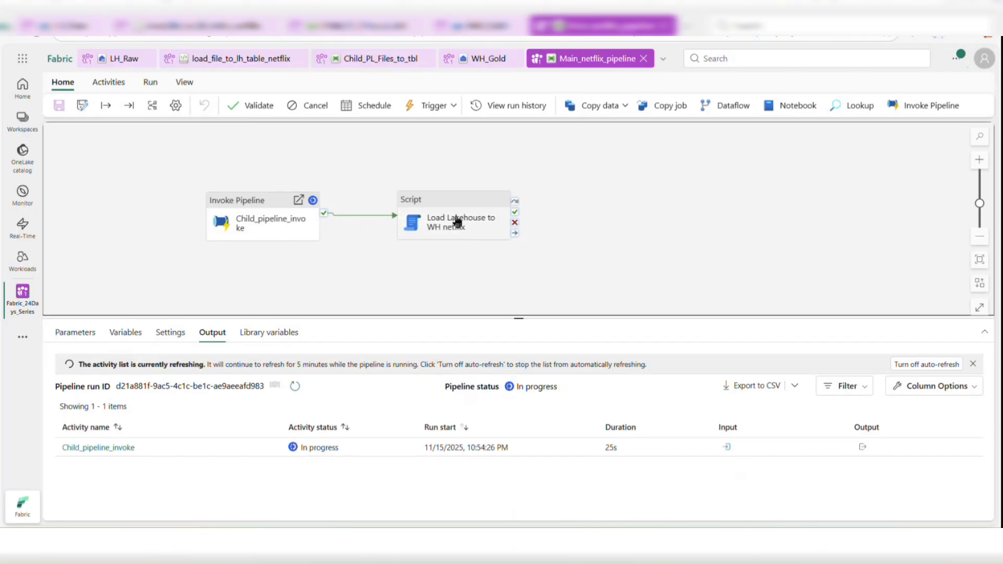
pyautogui.click(426, 450)
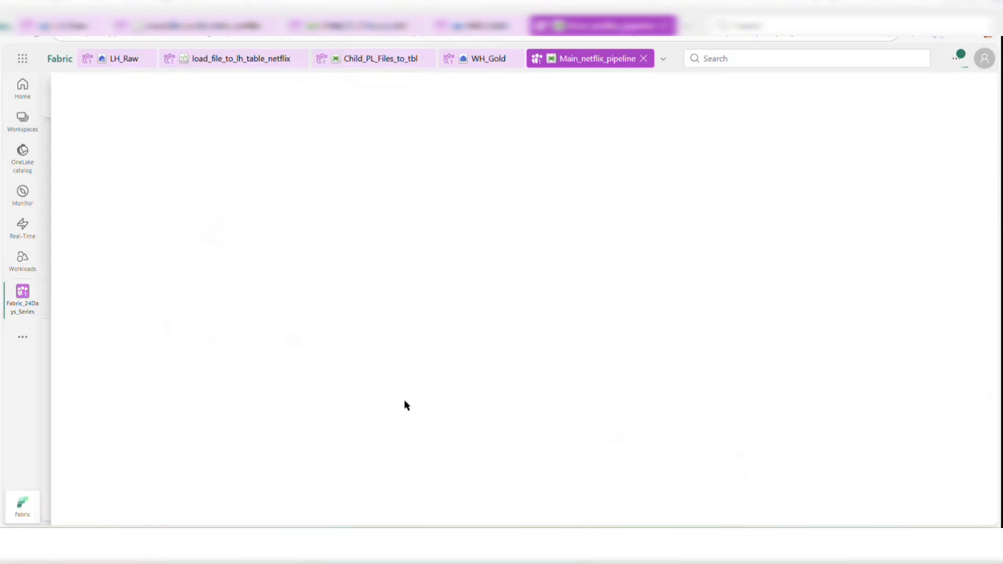
pyautogui.scroll(-1, 392, 343)
pyautogui.scroll(1, 392, 343)
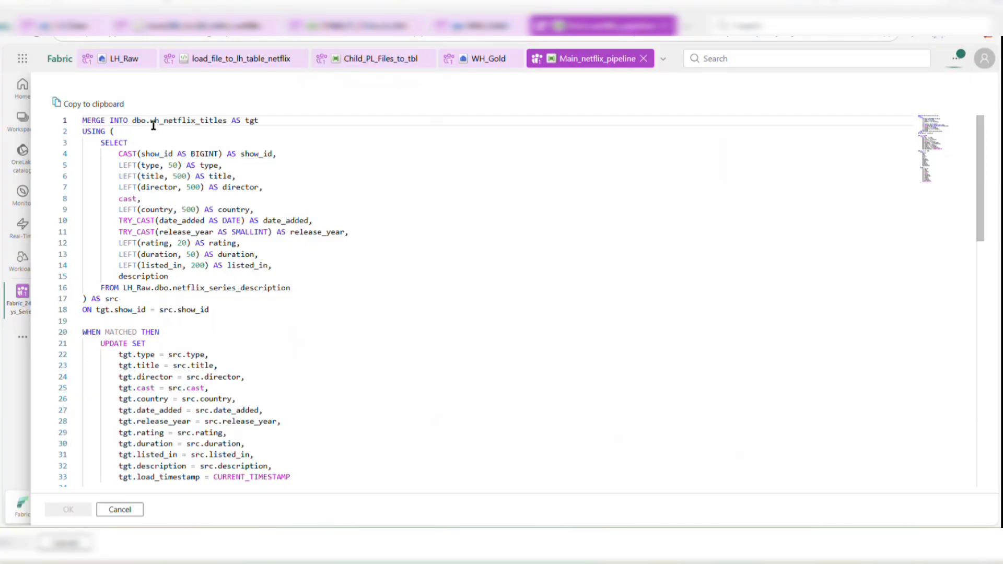
# - Try qualifying the MERGE target table dbo.wh_netflix_titles with the LH_Raw prefix
pyautogui.click(134, 122)
pyautogui.write('r')
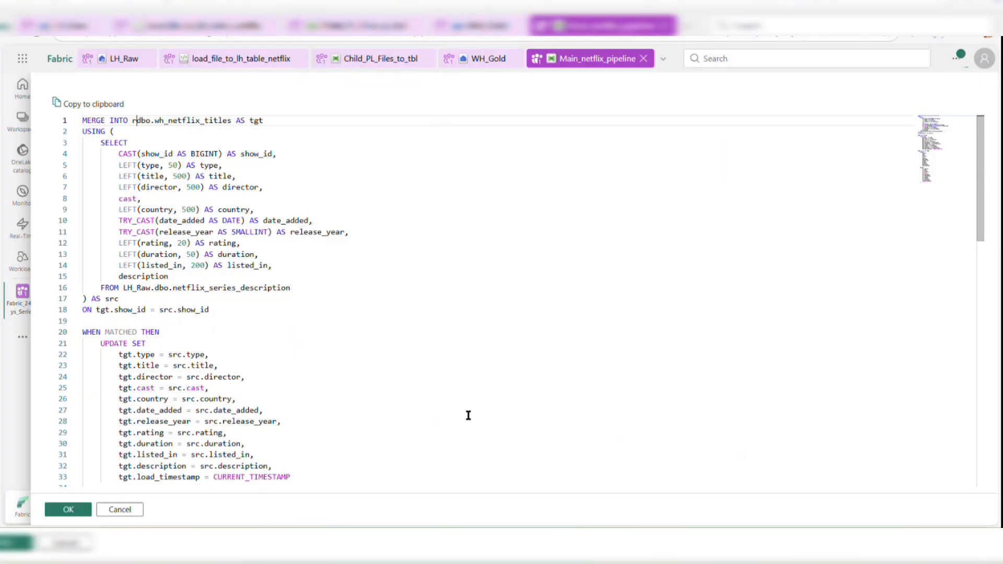
pyautogui.press('BackSpace')
pyautogui.write('Raw')
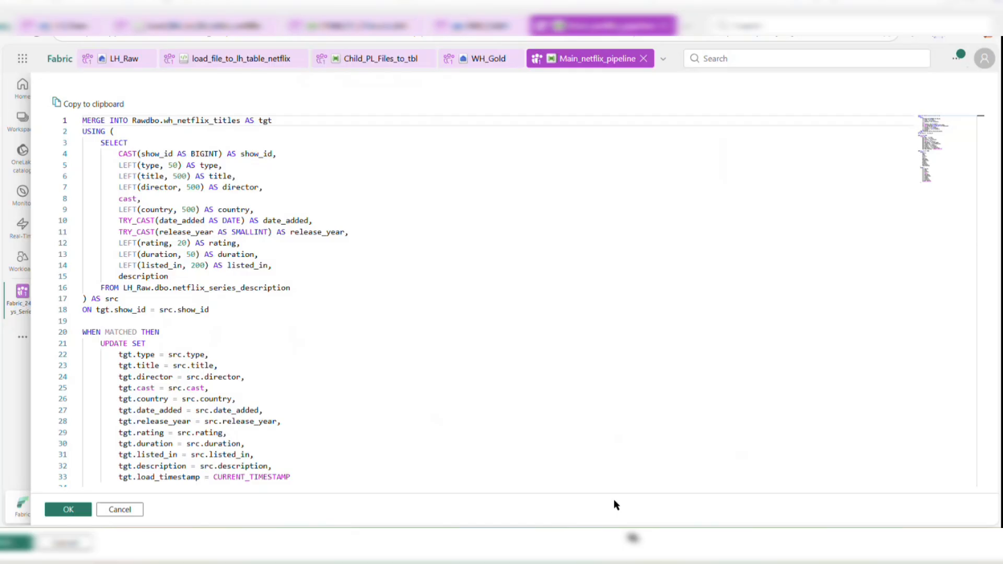
pyautogui.press('BackSpace')
pyautogui.press('BackSpace')
pyautogui.press('BackSpace')
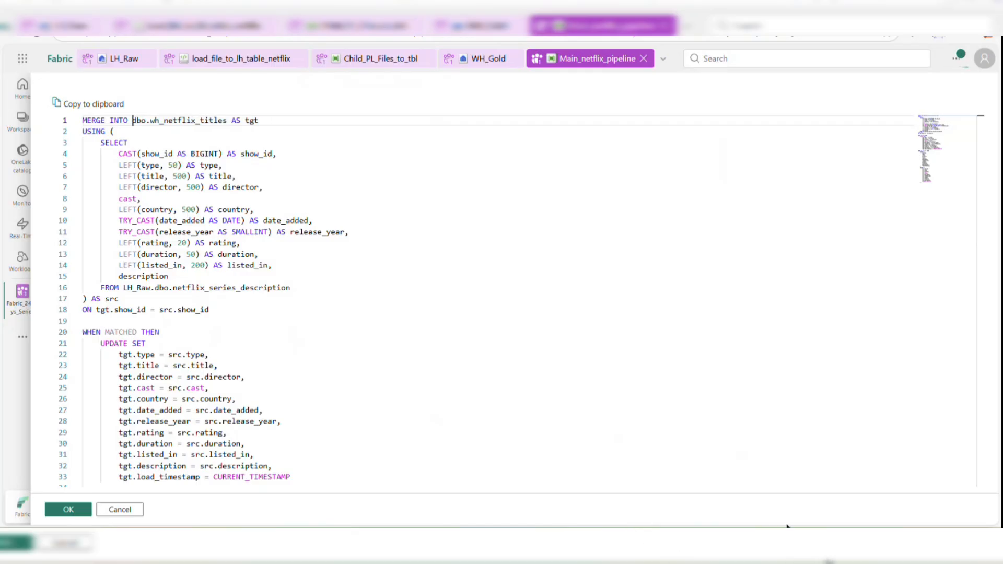
pyautogui.write('LH_')
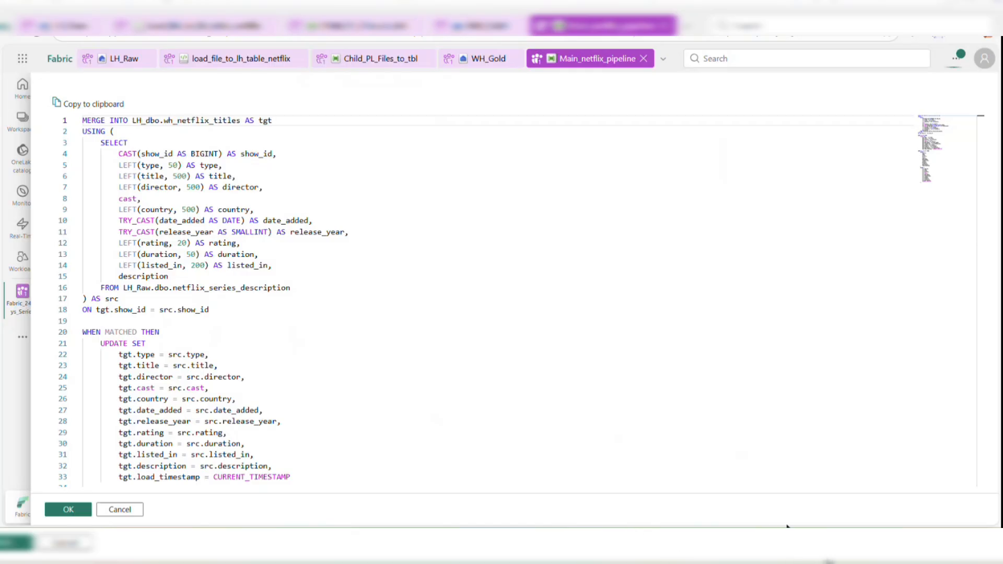
pyautogui.write('Raw.')
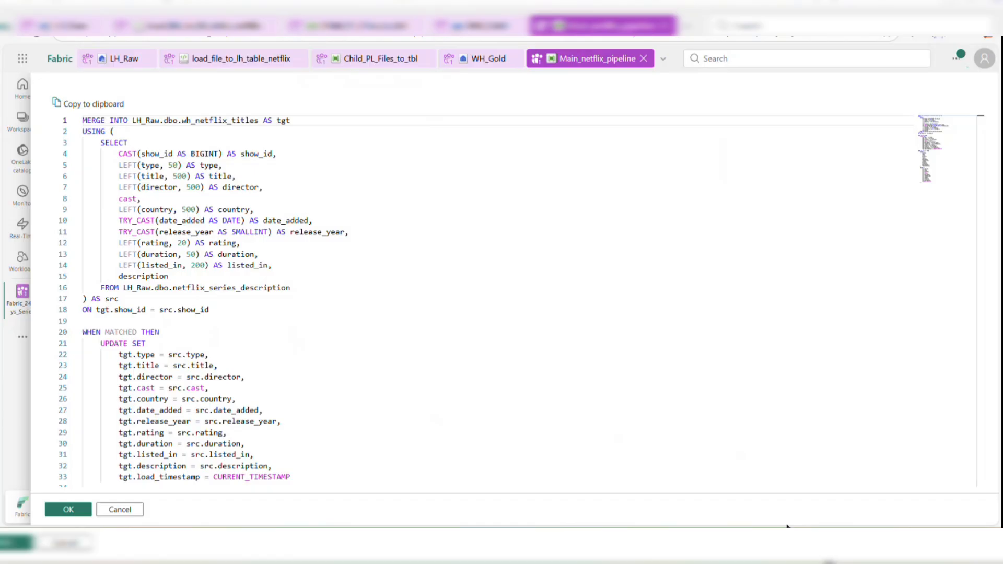
pyautogui.scroll(-2, 242, 264)
pyautogui.scroll(2, 243, 266)
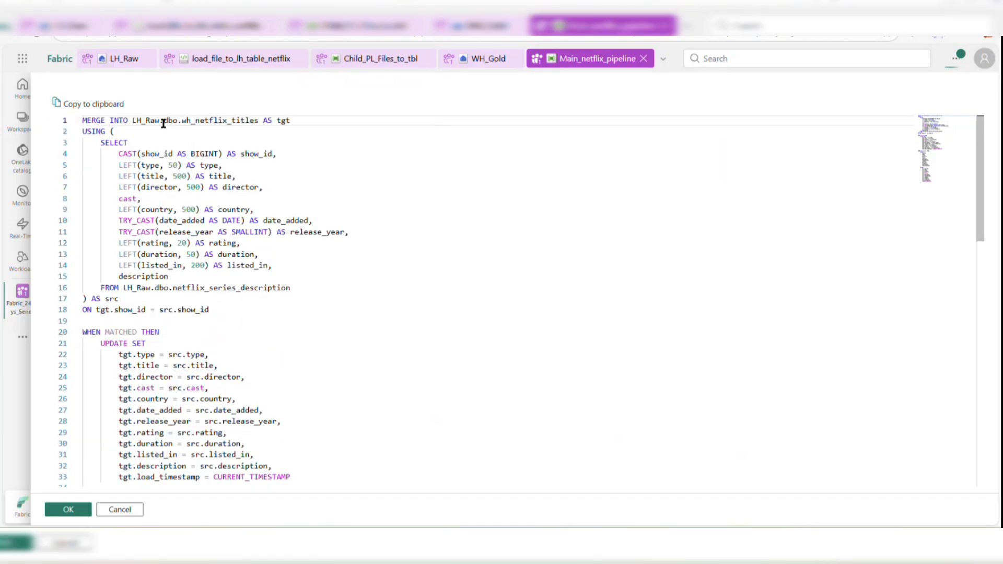
pyautogui.moveTo(164, 121); pyautogui.dragTo(128, 121)
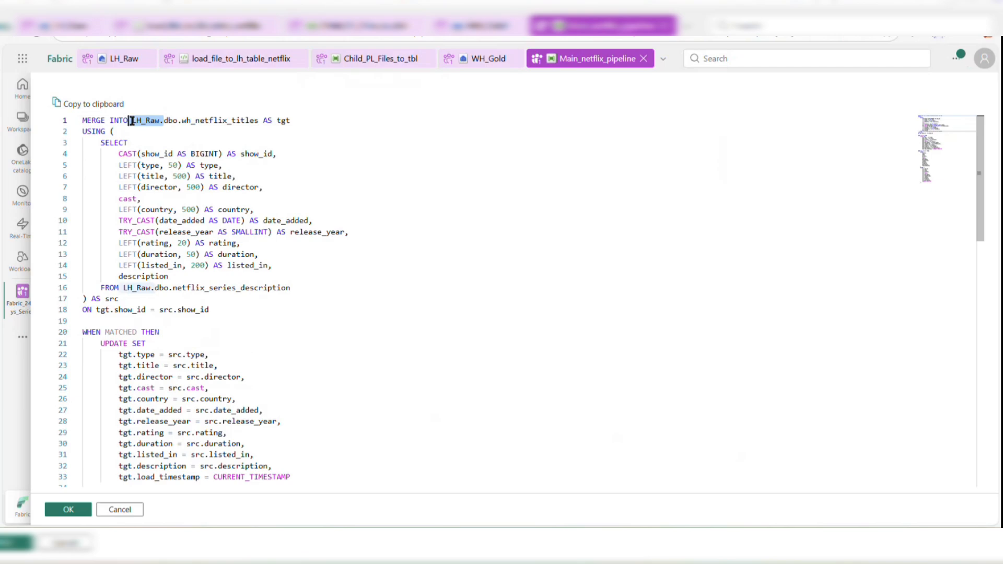
pyautogui.press('BackSpace')
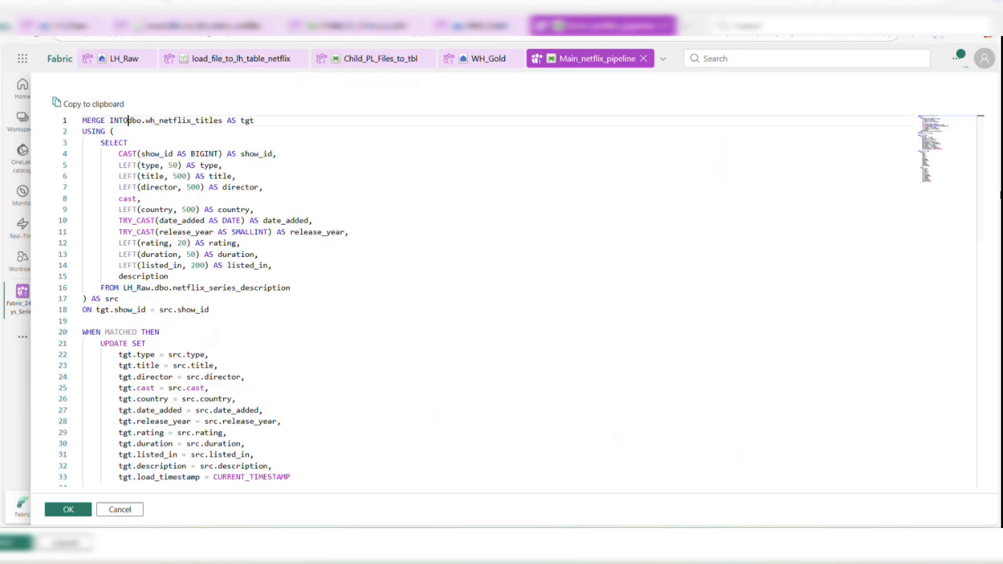
# - Set the MERGE target to WH_Gold.dbo.wh_netflix_titles, apply the script, and save the pipeline
pyautogui.write('WH')
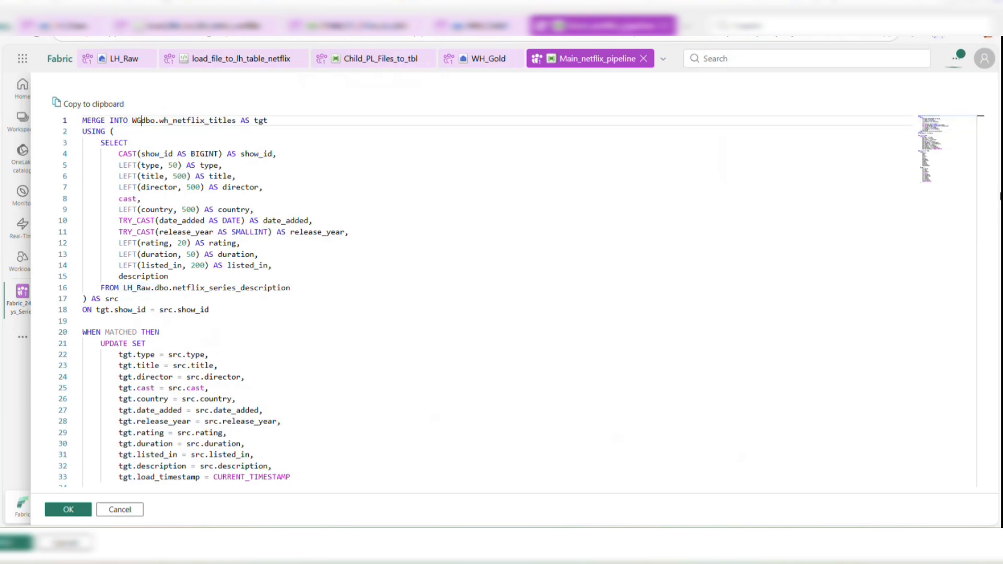
pyautogui.write('_Gold.')
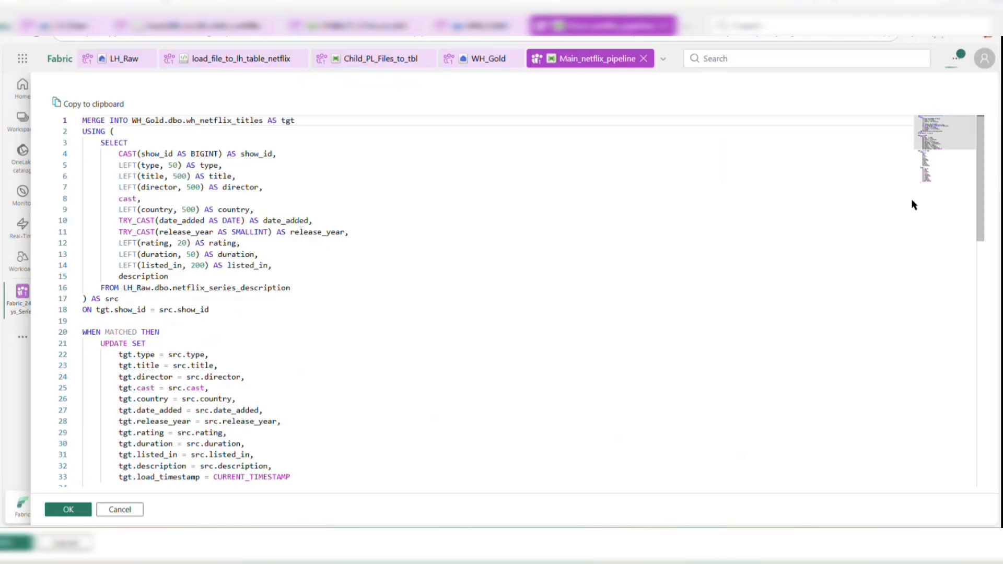
pyautogui.scroll(-5, 426, 260)
pyautogui.scroll(-3, 428, 266)
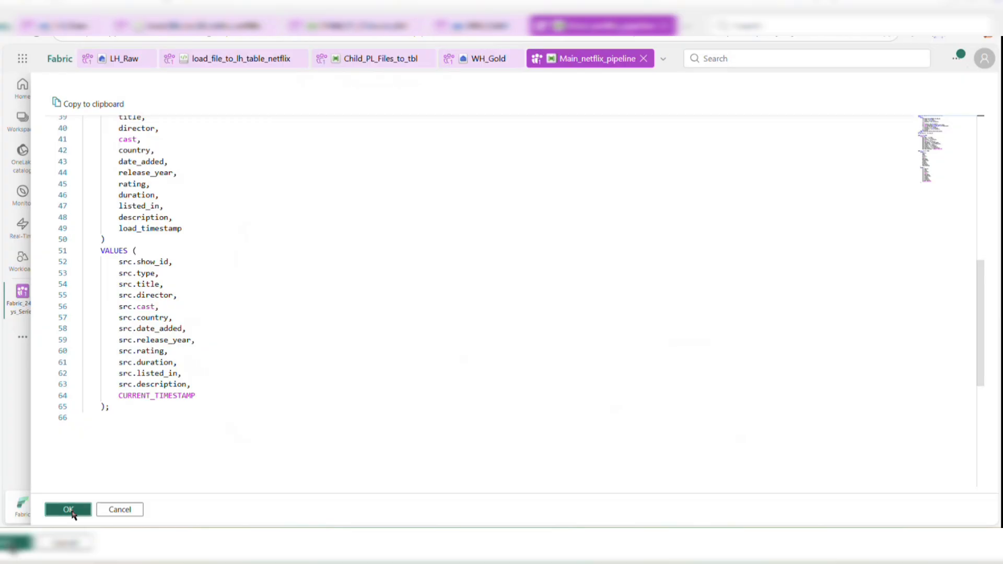
pyautogui.click(68, 509)
pyautogui.click(398, 305)
pyautogui.click(59, 105)
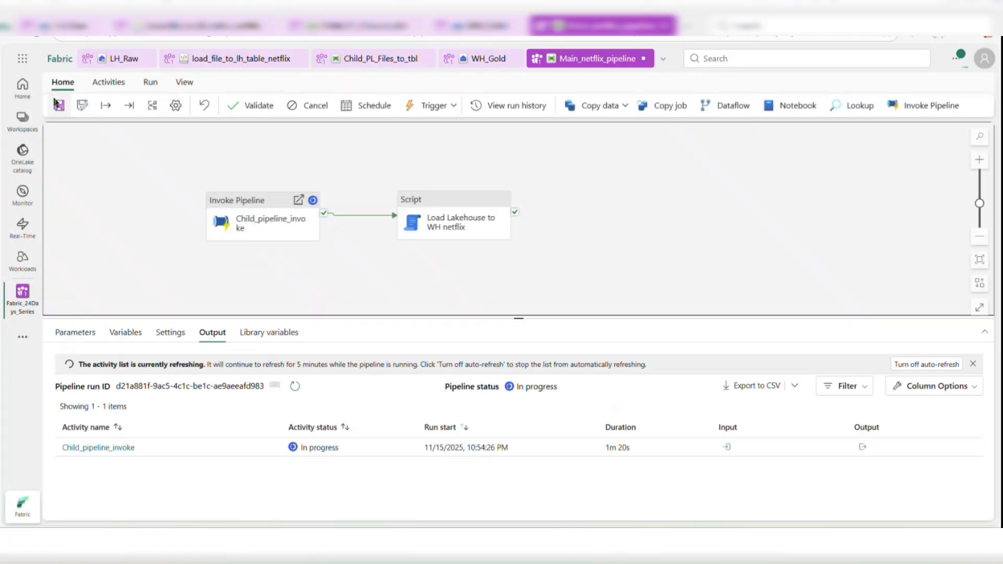
# - Cancel the in-progress run of Main_netflix_pipeline and validate the pipeline
pyautogui.click(306, 107)
pyautogui.click(507, 340)
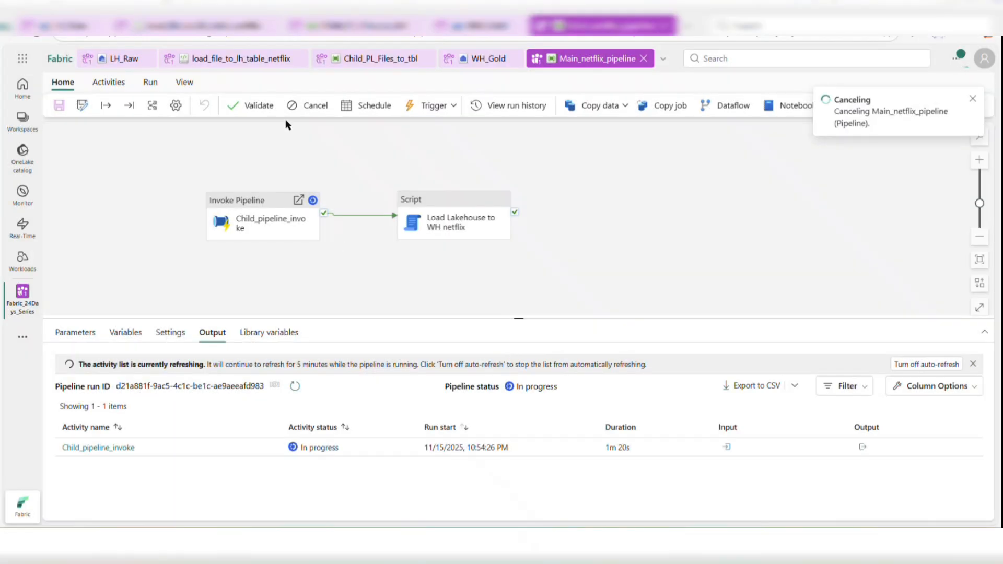
pyautogui.click(295, 107)
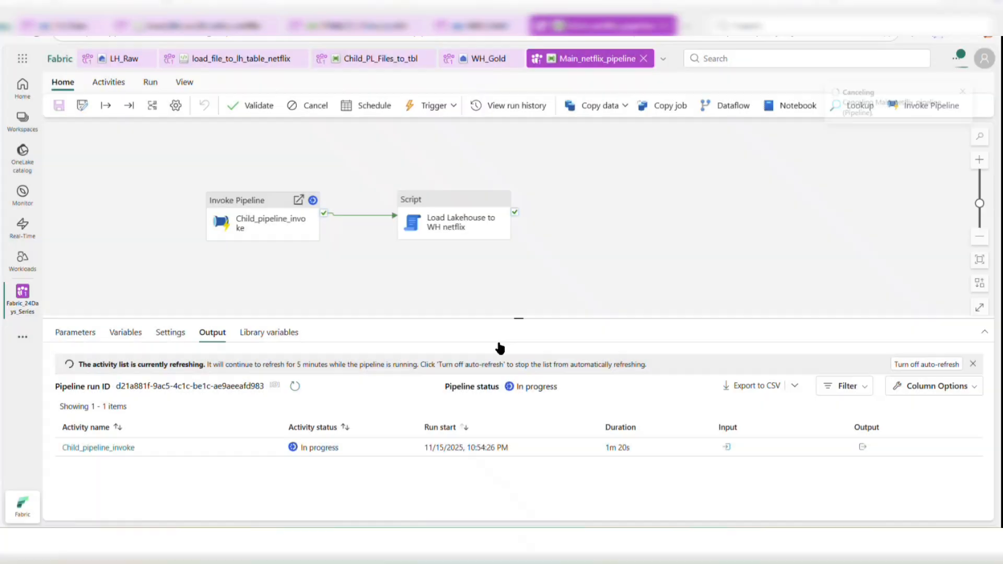
pyautogui.click(506, 340)
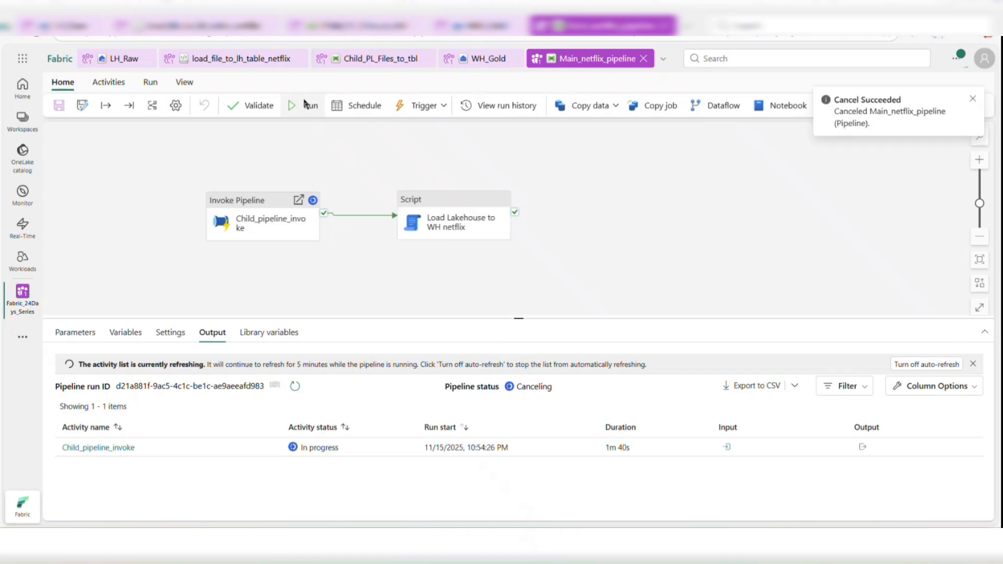
pyautogui.click(251, 110)
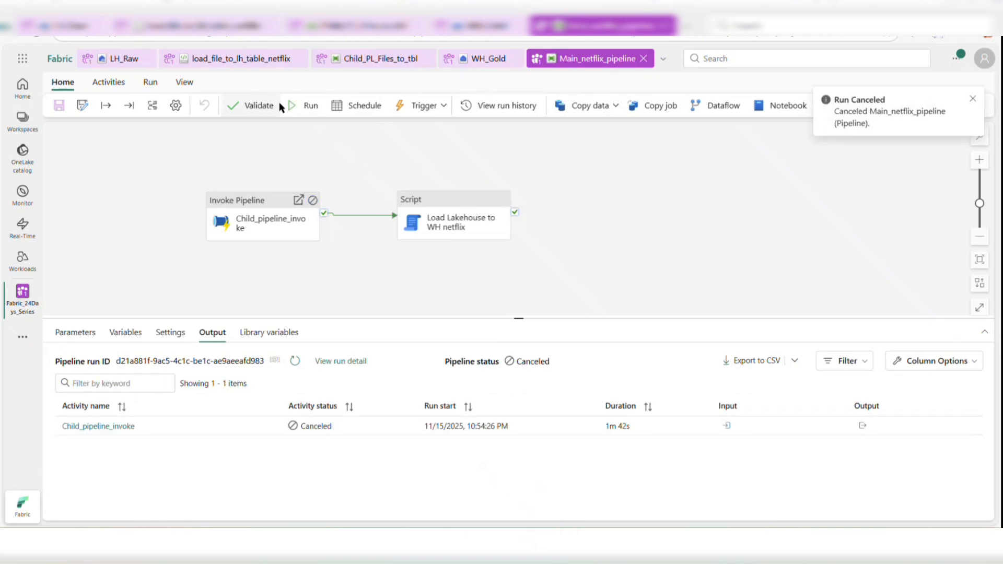
# - Run Main_netflix_pipeline and dismiss the run notification and the validation output
pyautogui.click(297, 112)
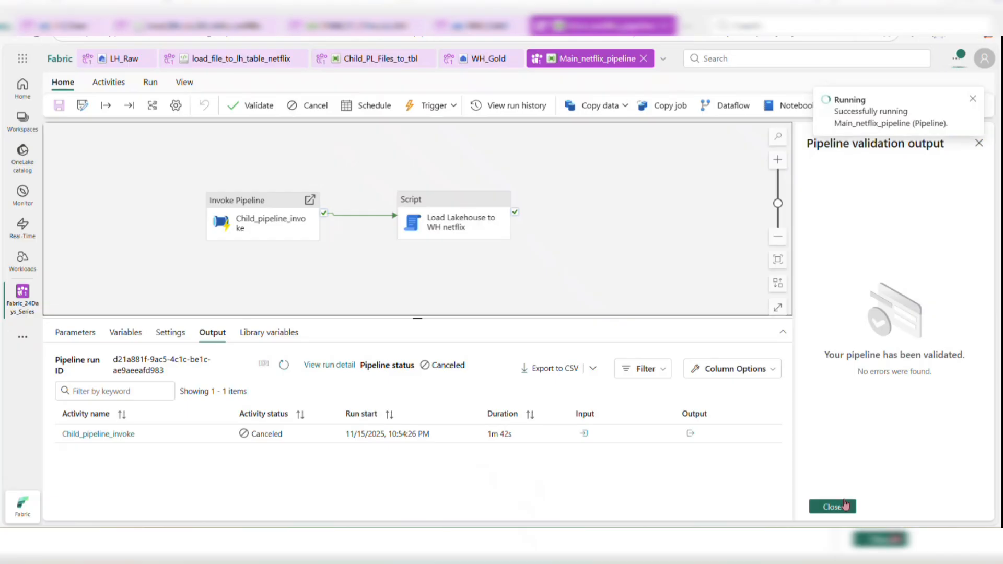
pyautogui.click(972, 99)
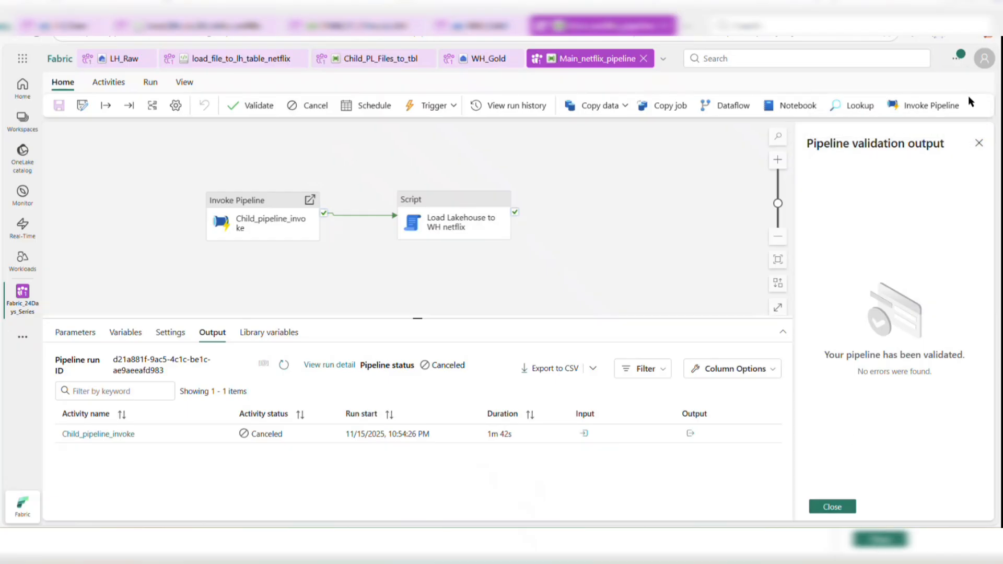
pyautogui.click(833, 507)
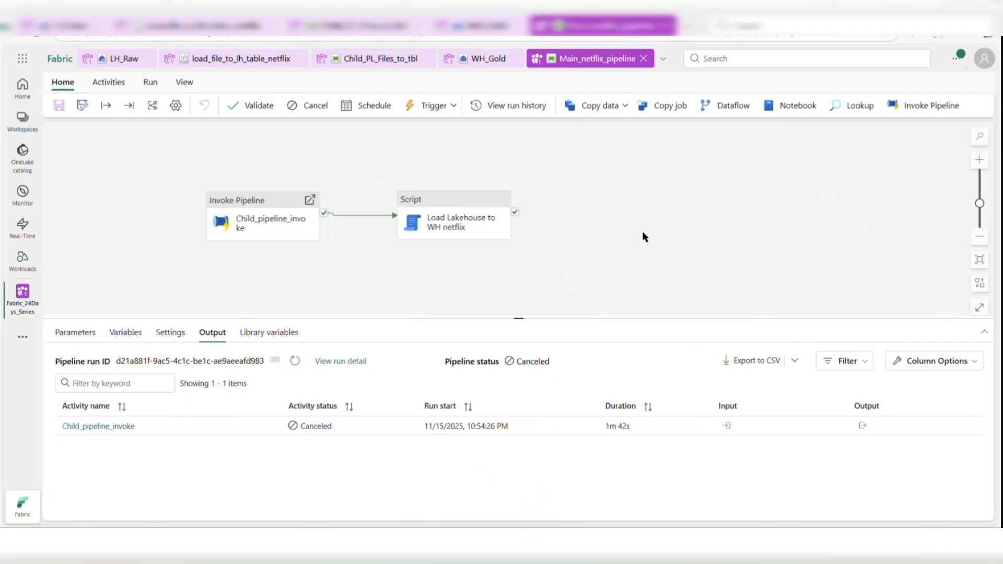
# - Review the MERGE script in the settings of the Load Lakehouse to WH netflix Script activity
pyautogui.moveTo(448, 202); pyautogui.dragTo(438, 222)
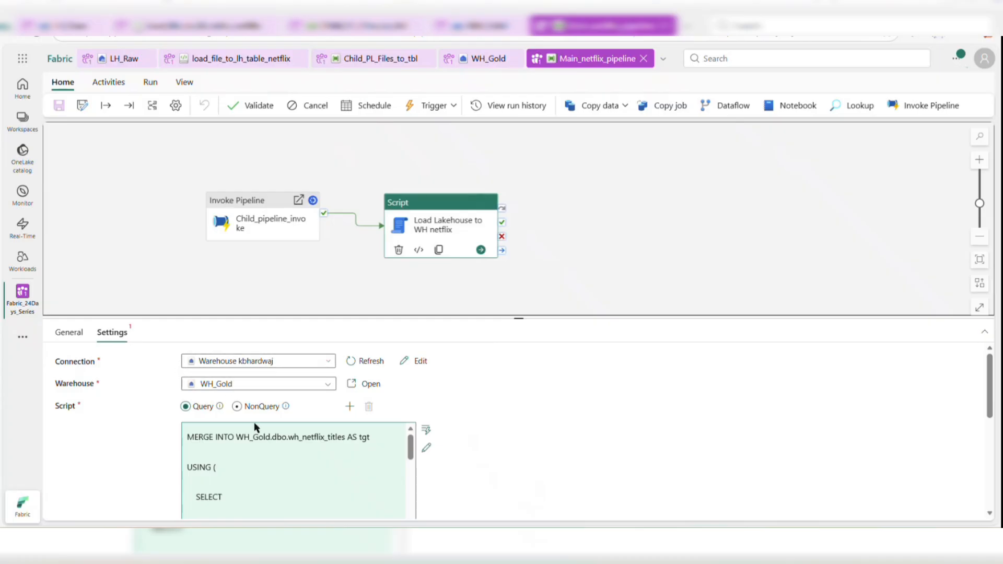
pyautogui.scroll(-1, 289, 457)
pyautogui.scroll(-3, 287, 455)
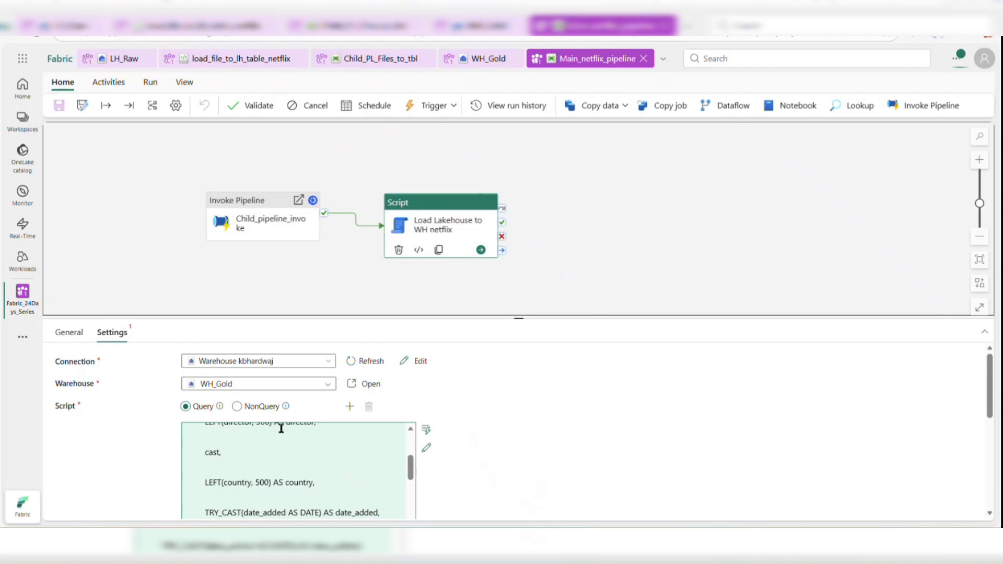
pyautogui.scroll(1, 298, 478)
pyautogui.scroll(5, 299, 478)
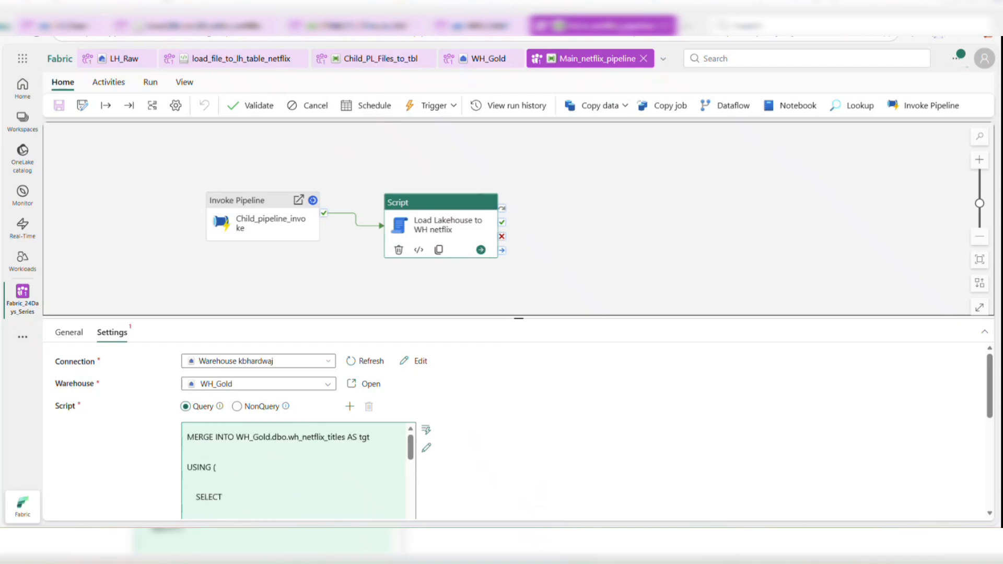
pyautogui.click(703, 291)
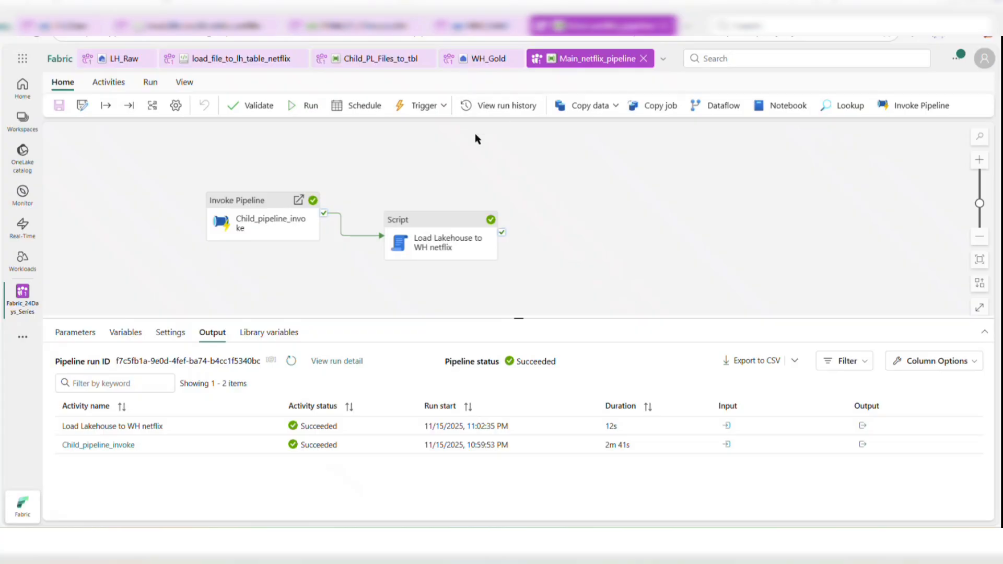
# - Refresh the dbo tables in the WH_Gold warehouse and preview the data of wh_netflix_titles
pyautogui.click(475, 61)
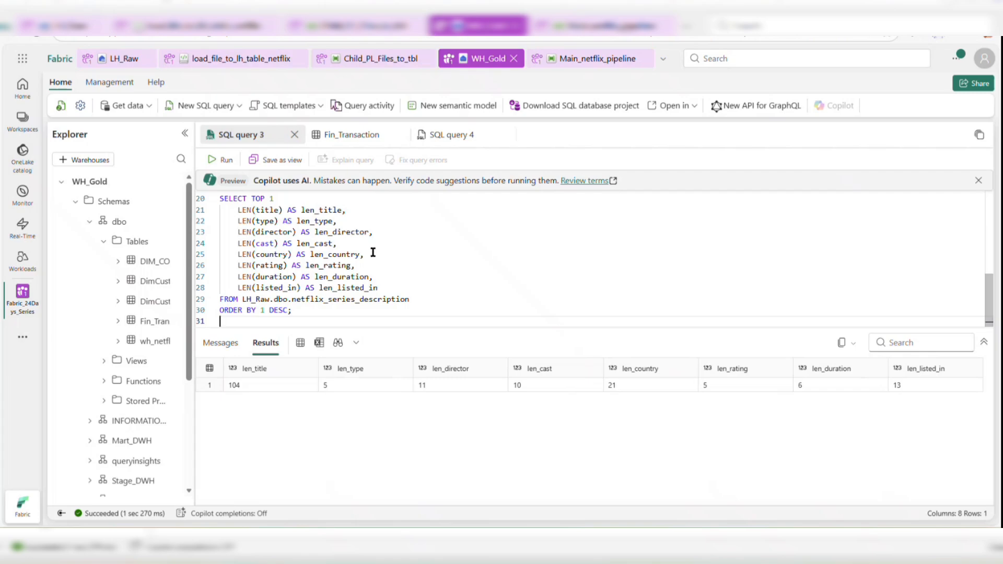
pyautogui.doubleClick(369, 303)
pyautogui.moveTo(194, 265); pyautogui.dragTo(260, 264)
pyautogui.click(240, 241)
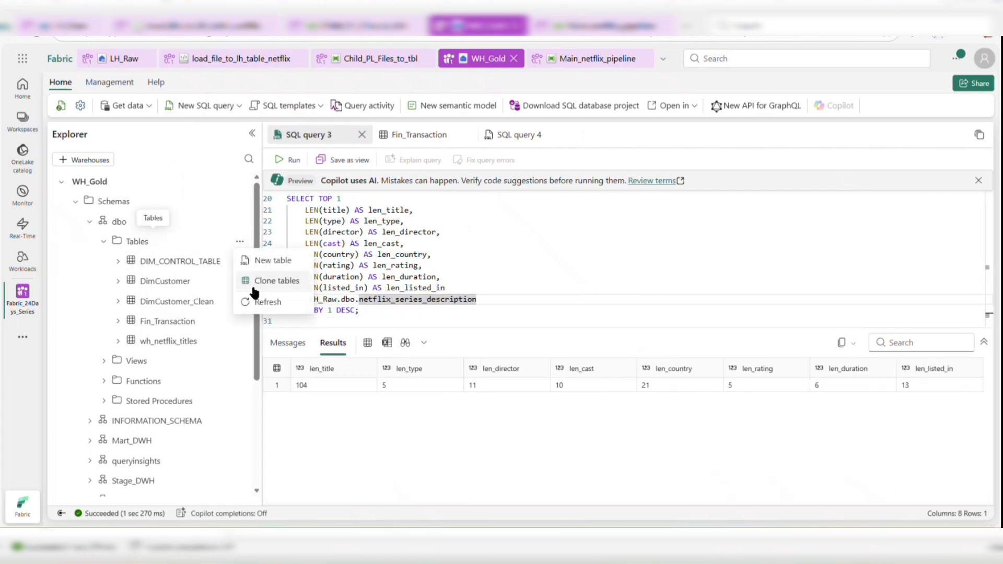
pyautogui.click(256, 303)
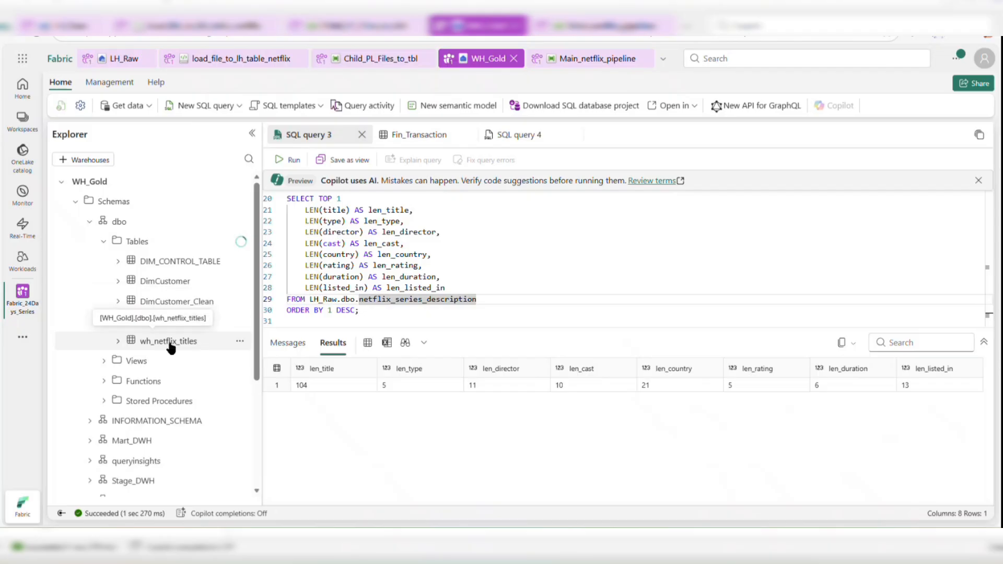
pyautogui.click(170, 342)
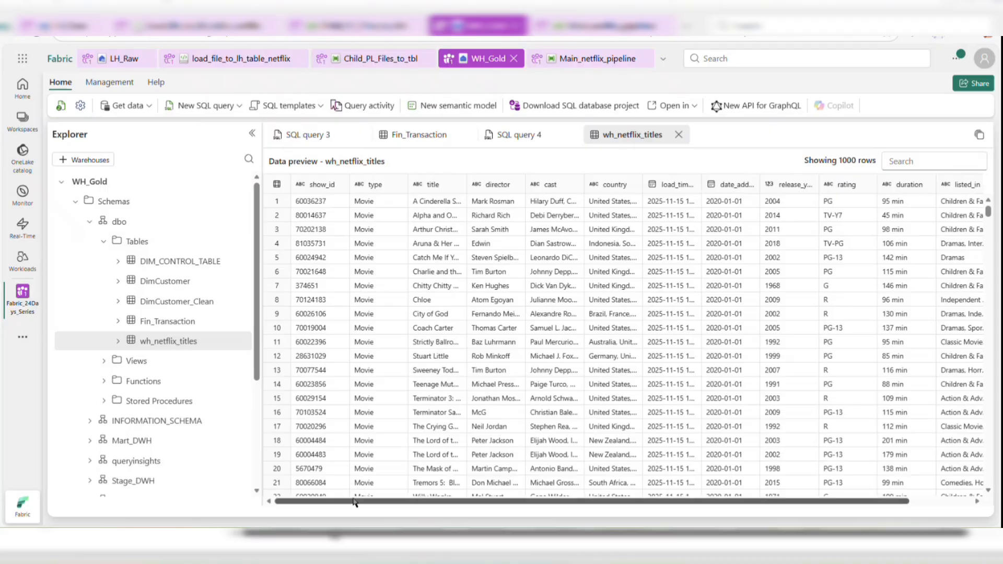
pyautogui.moveTo(353, 501)
pyautogui.mouseDown()
pyautogui.moveTo(528, 518)
pyautogui.moveTo(355, 504)
pyautogui.mouseUp()
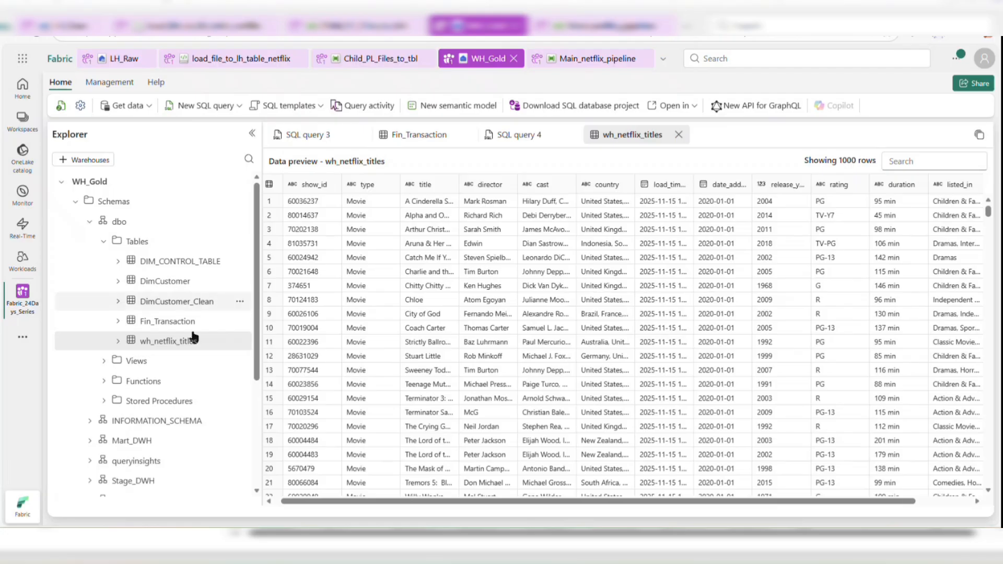
# - Preview the source file netflix_titles.csv in the Files section of the LH_Raw lakehouse
pyautogui.click(120, 61)
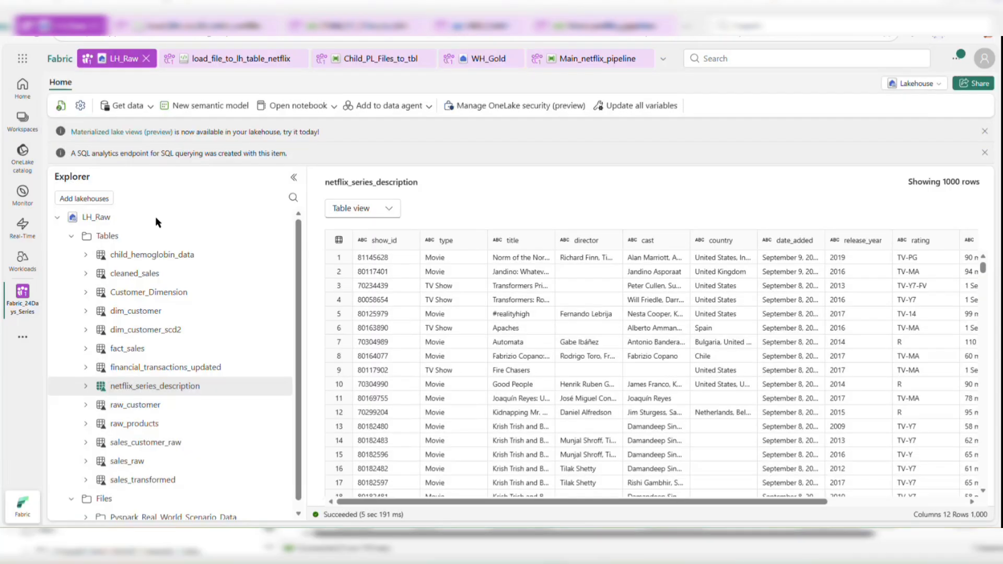
pyautogui.click(108, 494)
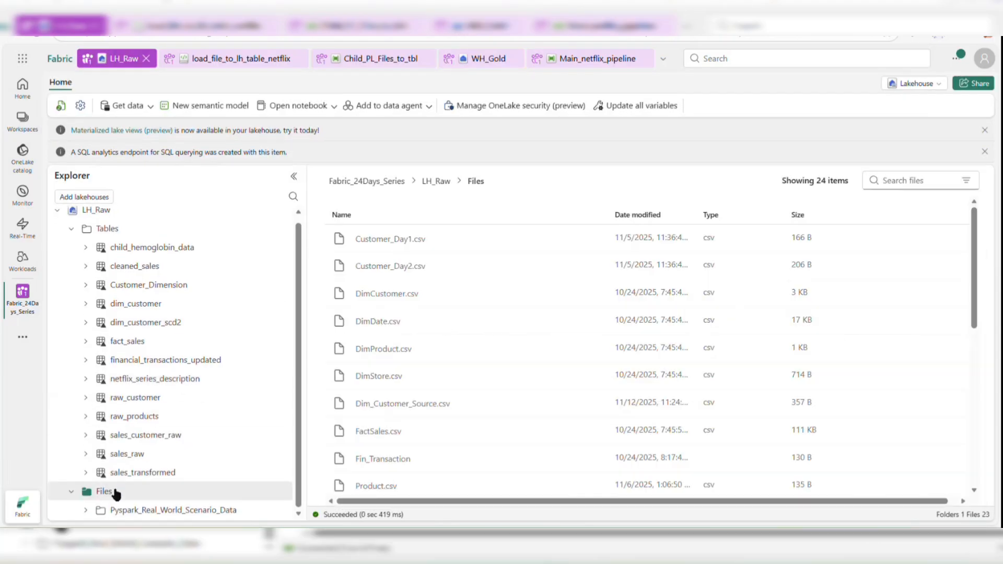
pyautogui.scroll(-2, 395, 441)
pyautogui.scroll(-6, 394, 441)
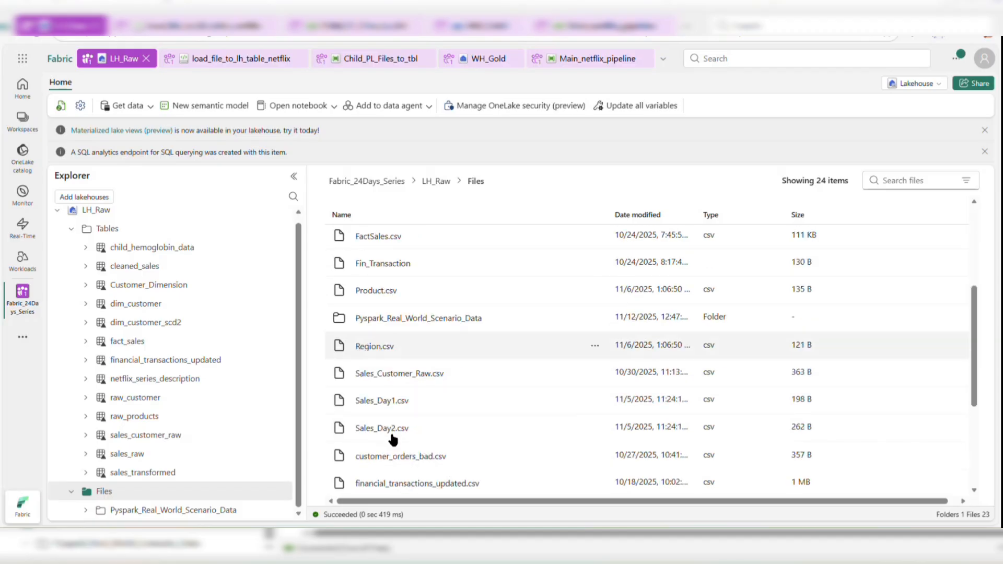
pyautogui.click(384, 320)
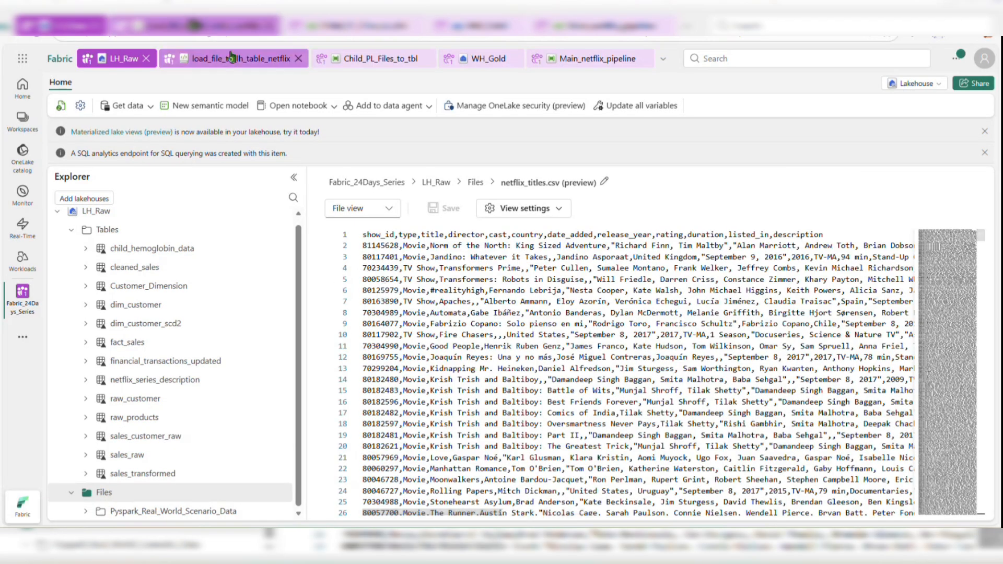
# - Review the load_file_to_lh_table_netflix notebook code and the Notebook activity that calls it in Child_PL_Files_to_tbl
pyautogui.click(228, 61)
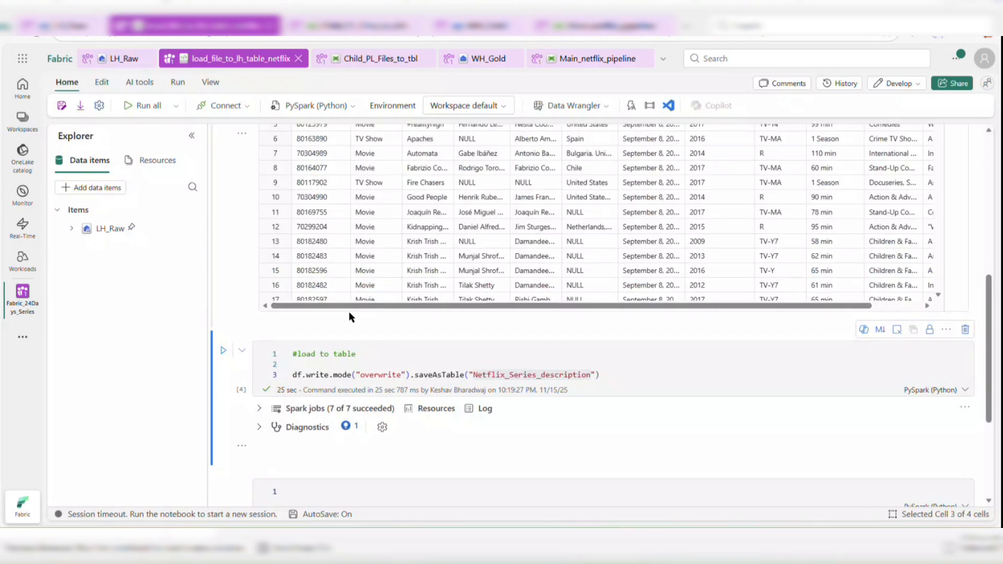
pyautogui.scroll(5, 349, 311)
pyautogui.scroll(-10, 361, 327)
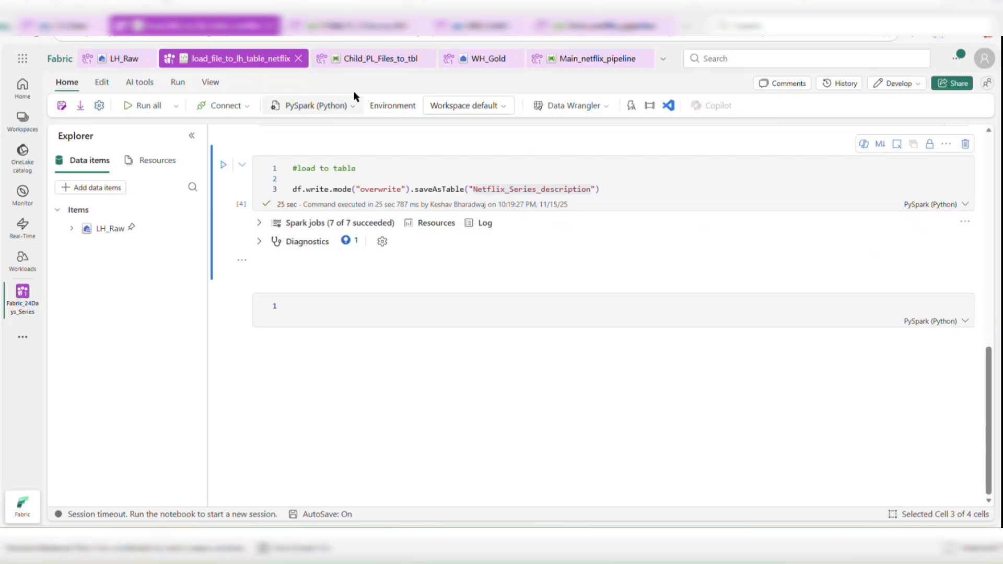
pyautogui.click(350, 72)
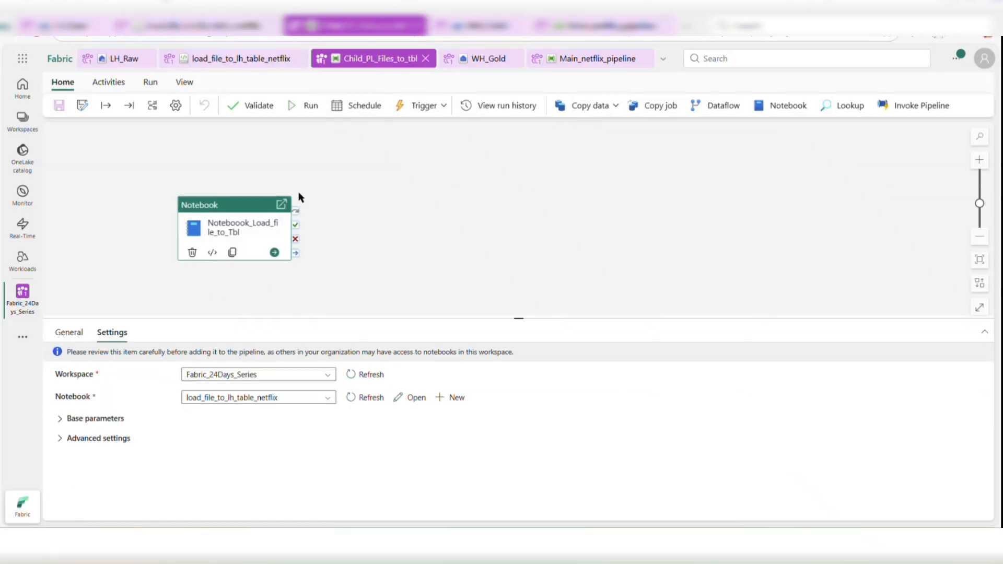
pyautogui.moveTo(248, 213); pyautogui.dragTo(270, 207)
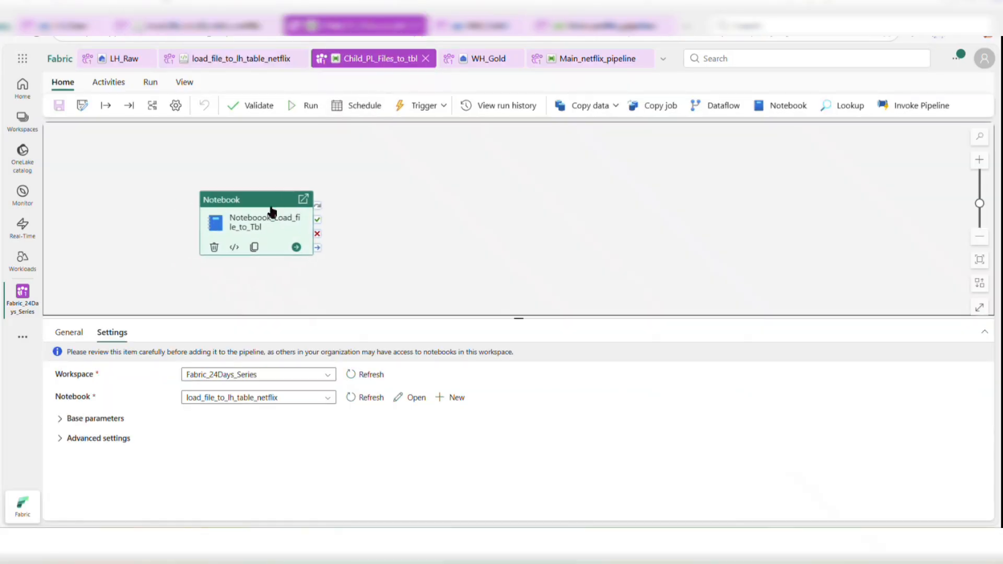
# - Show the full CREATE TABLE wh_netflix_titles statement in SQL query 3 of WH_Gold, enlarging the query editor
pyautogui.click(467, 58)
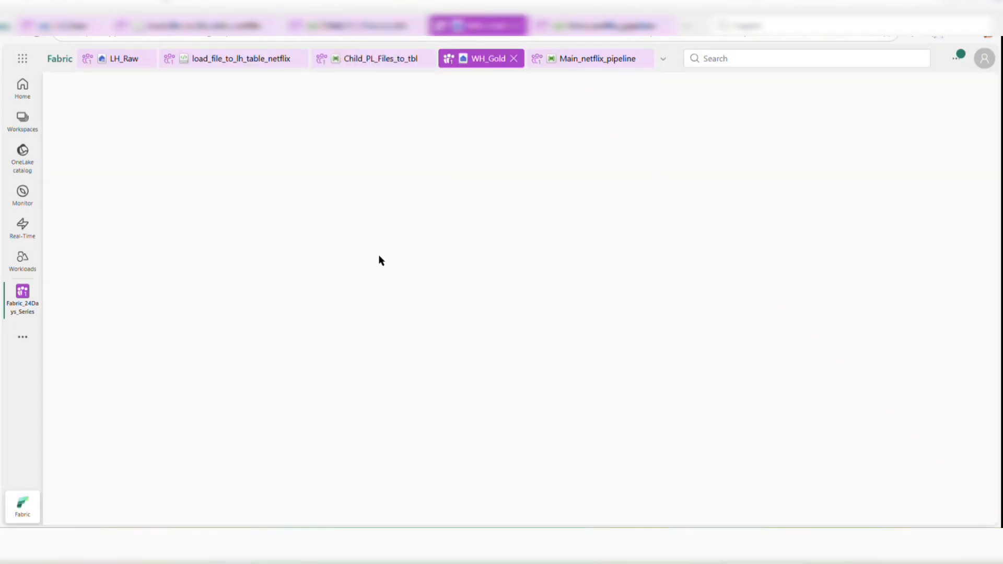
pyautogui.click(239, 134)
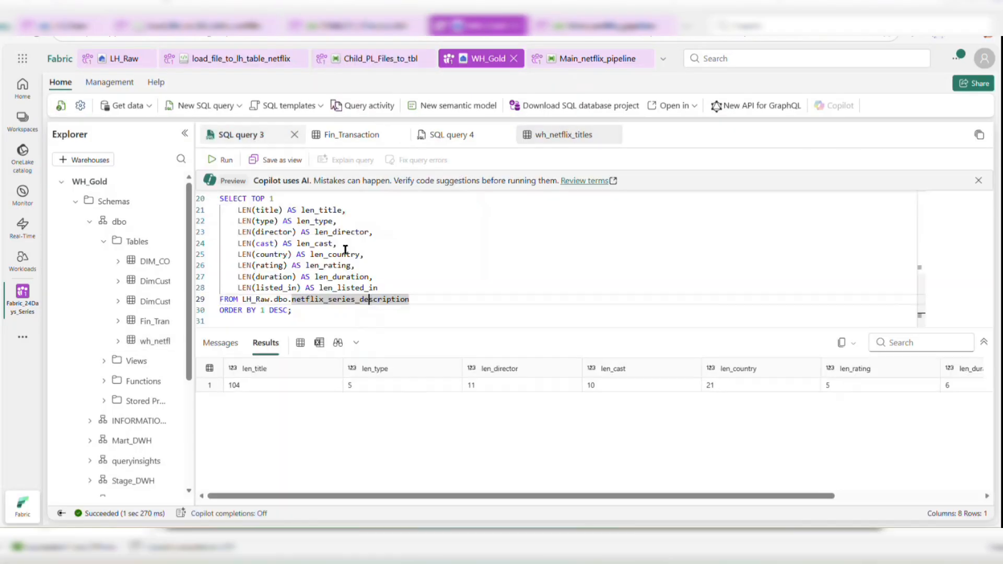
pyautogui.scroll(5, 382, 272)
pyautogui.scroll(2, 382, 272)
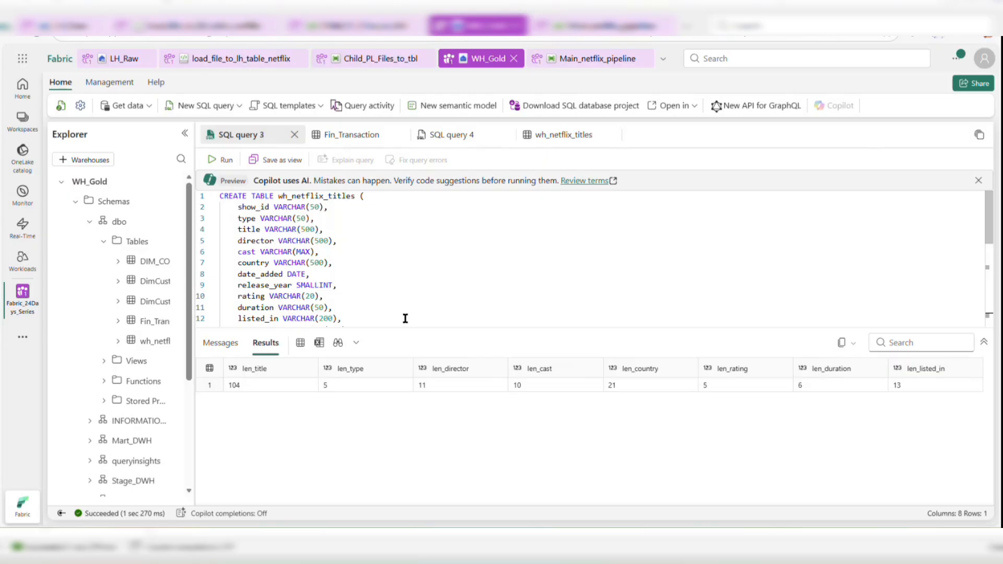
pyautogui.moveTo(417, 330); pyautogui.dragTo(418, 385)
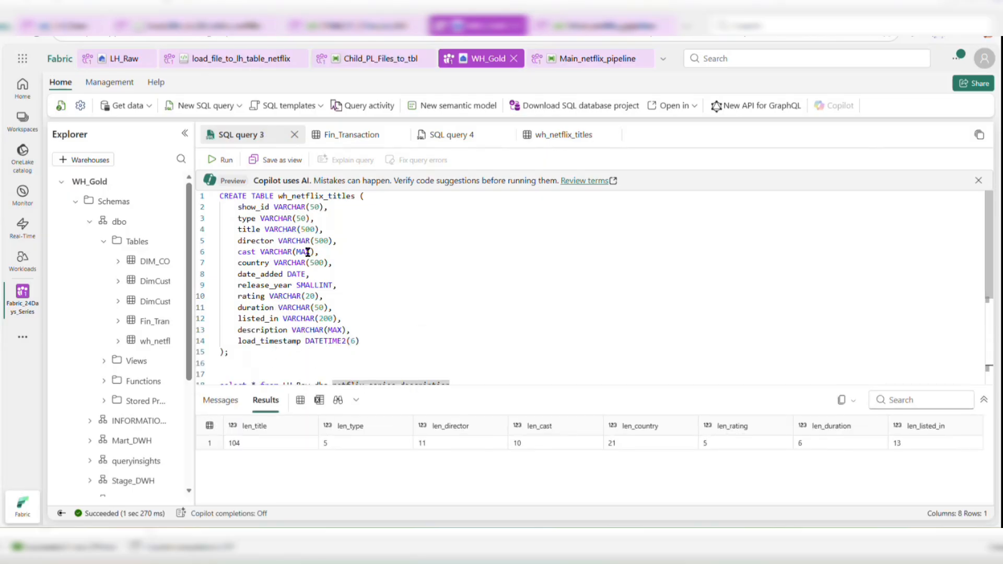
# - Inspect the settings of the Child_pipeline_invoke and Load Lakehouse to WH netflix activities in Main_netflix_pipeline
pyautogui.click(562, 59)
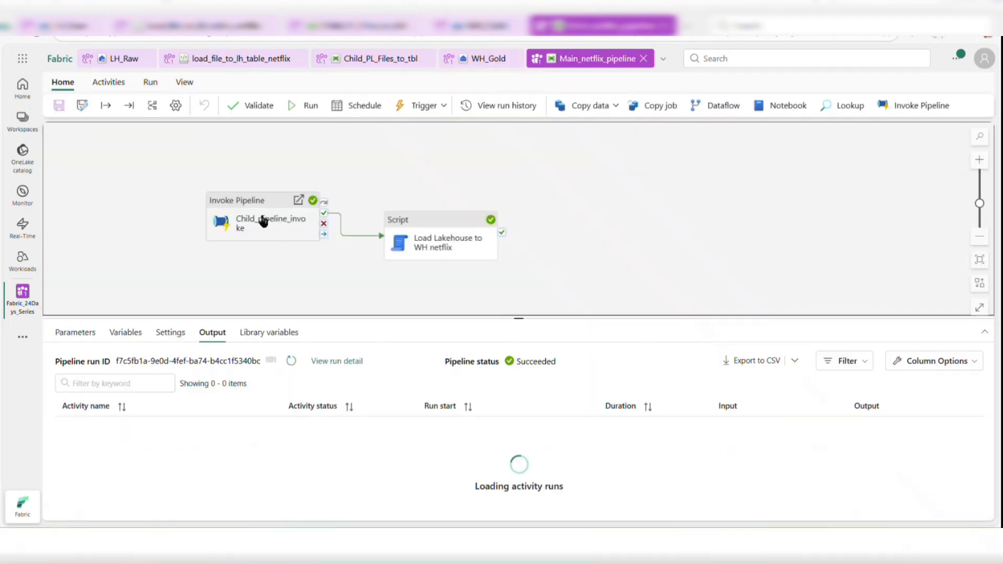
pyautogui.click(261, 222)
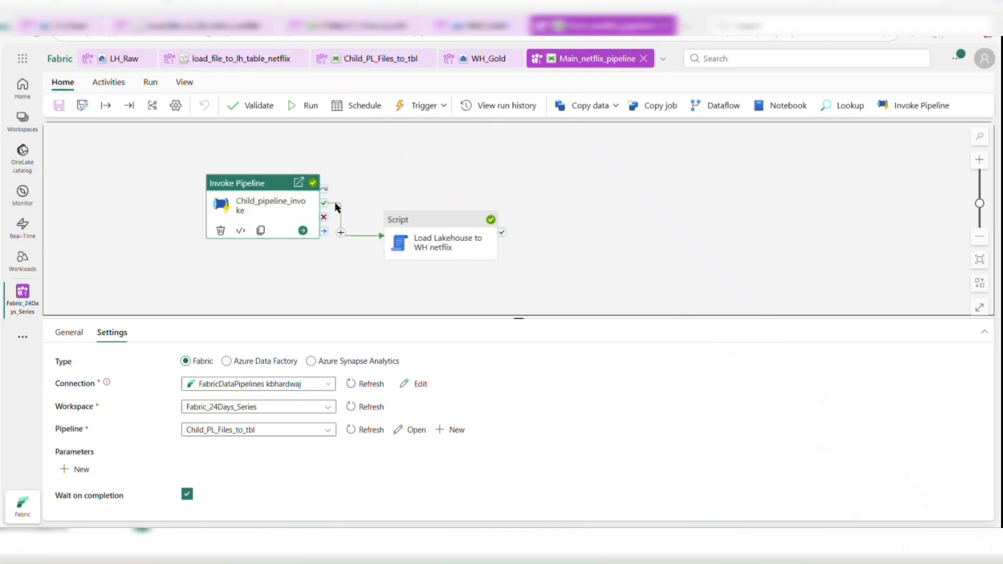
pyautogui.click(407, 232)
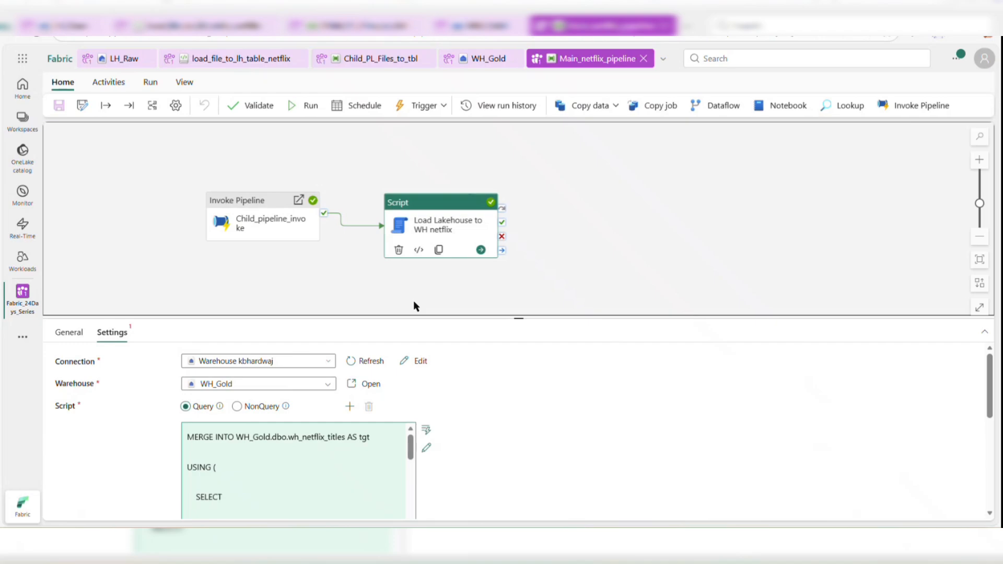
# - Examine the full MERGE query of the Script activity, including its source LH_Raw.dbo.netflix_series_description, and close it without changes
pyautogui.click(426, 449)
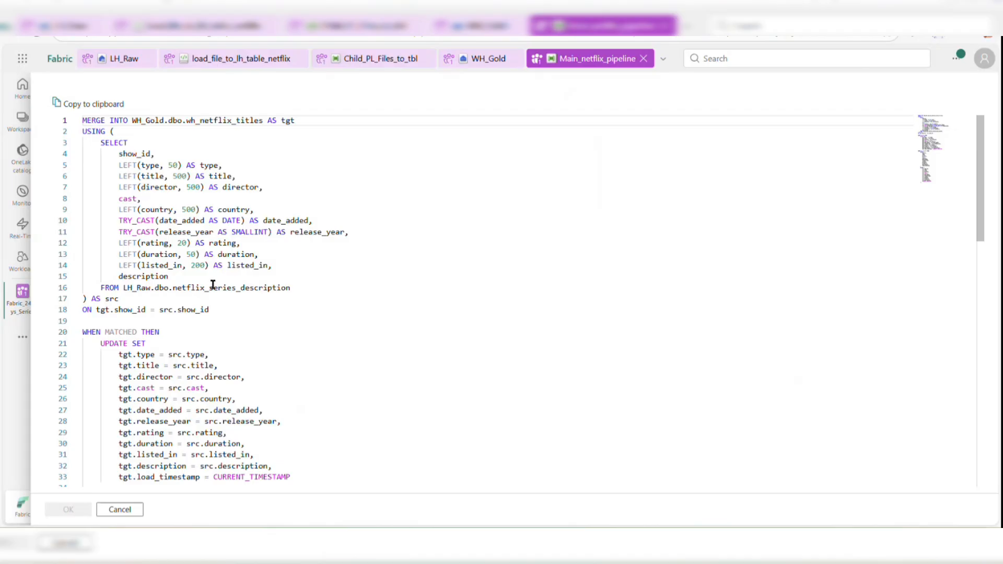
pyautogui.scroll(-4, 227, 290)
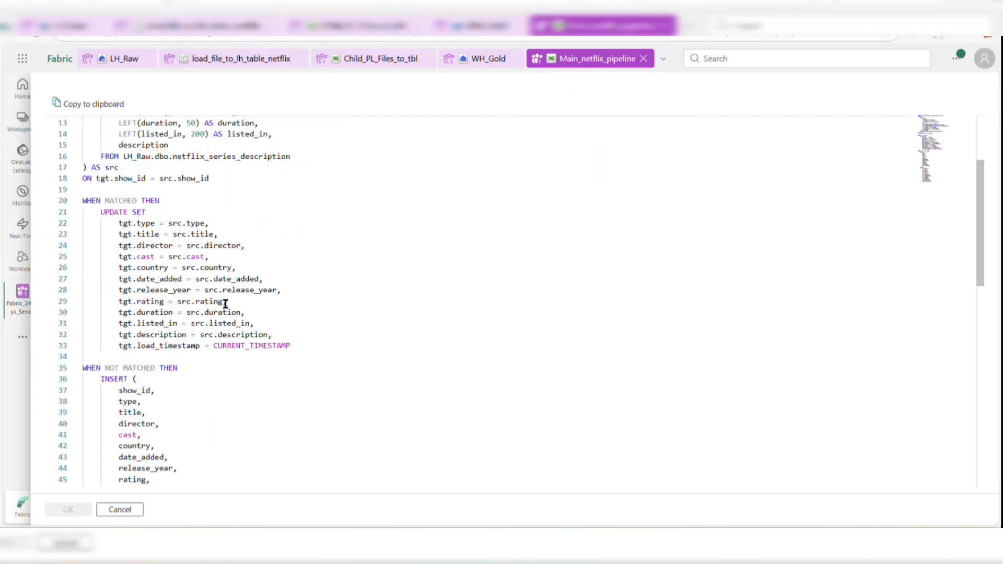
pyautogui.scroll(4, 215, 312)
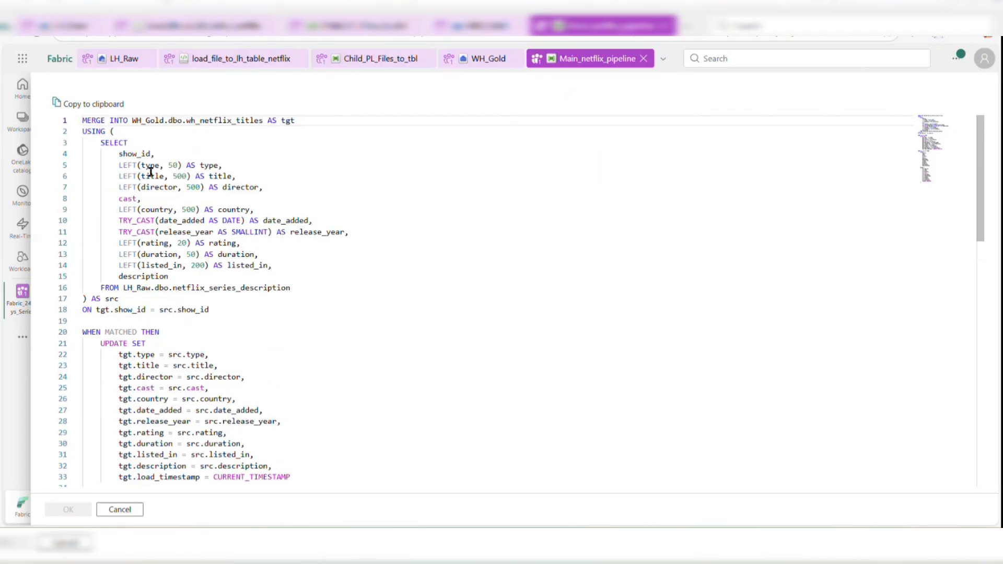
pyautogui.scroll(-15, 176, 229)
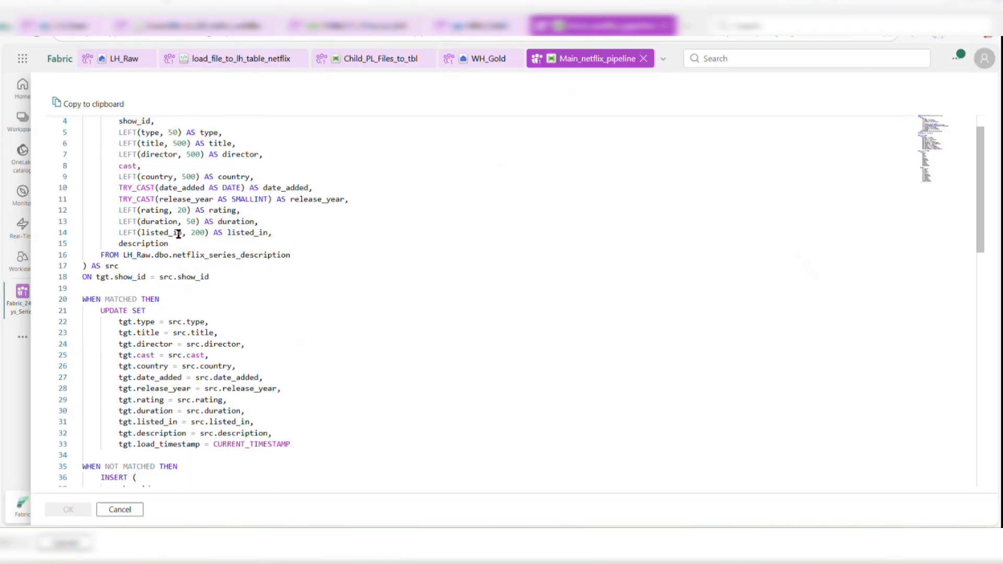
pyautogui.scroll(9, 179, 369)
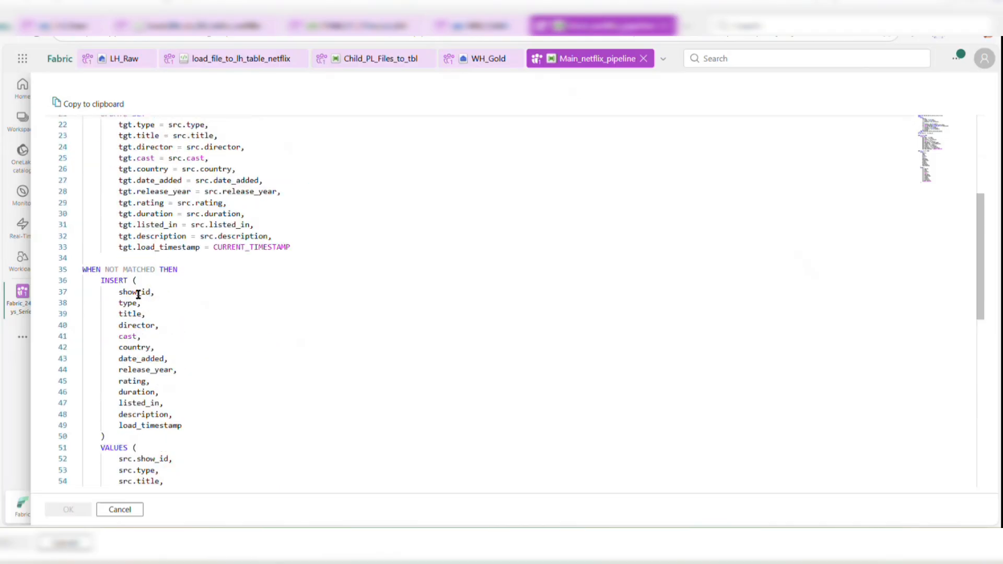
pyautogui.scroll(7, 189, 318)
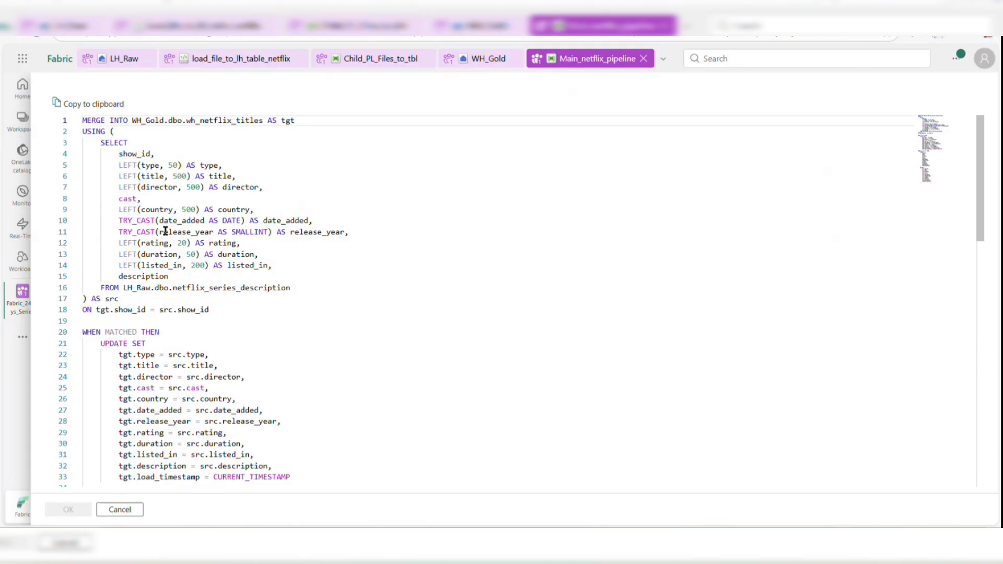
pyautogui.moveTo(125, 287); pyautogui.dragTo(291, 288)
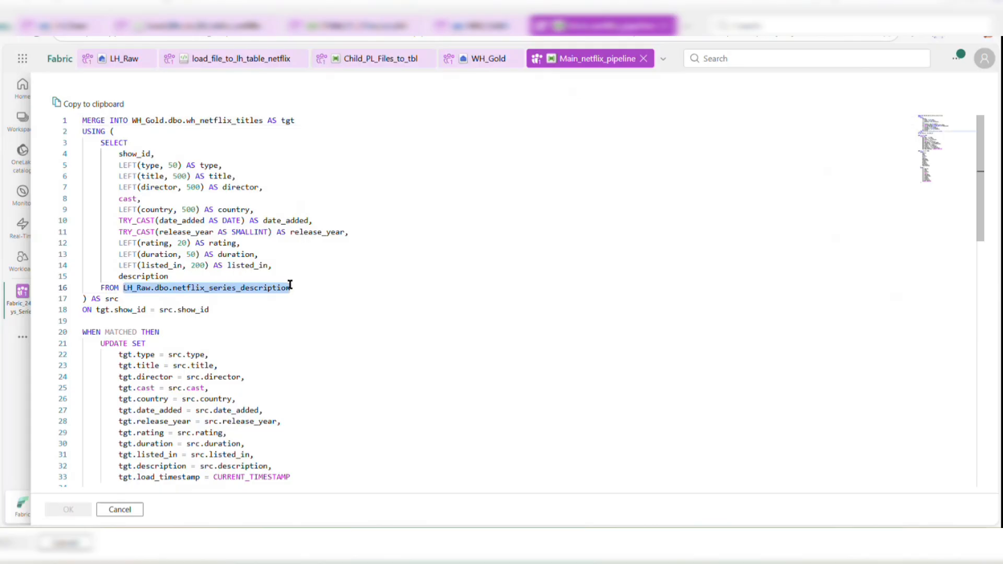
pyautogui.click(119, 510)
# - Check the pipeline's run output and reopen the settings of the Child_pipeline_invoke activity
pyautogui.click(541, 257)
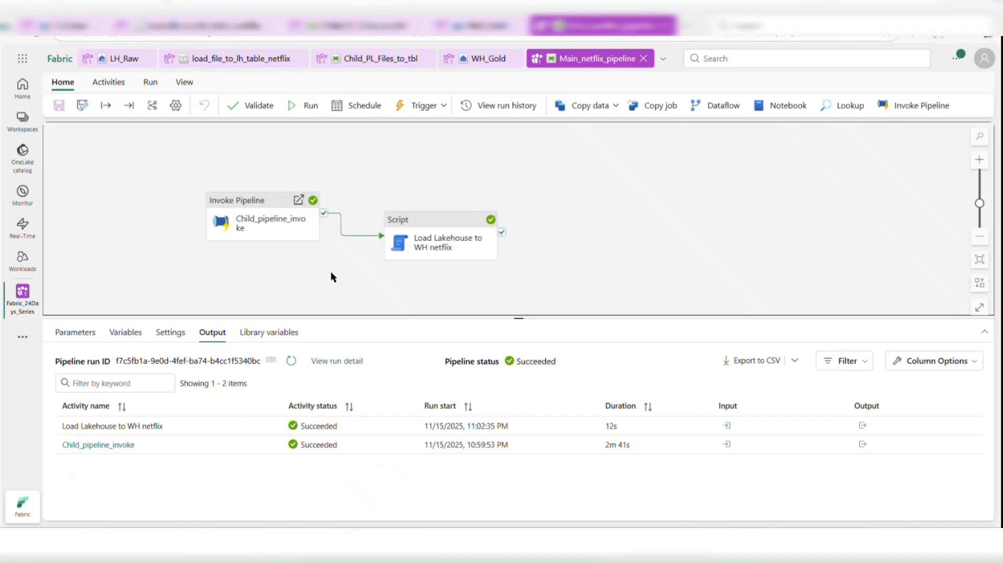
pyautogui.click(264, 231)
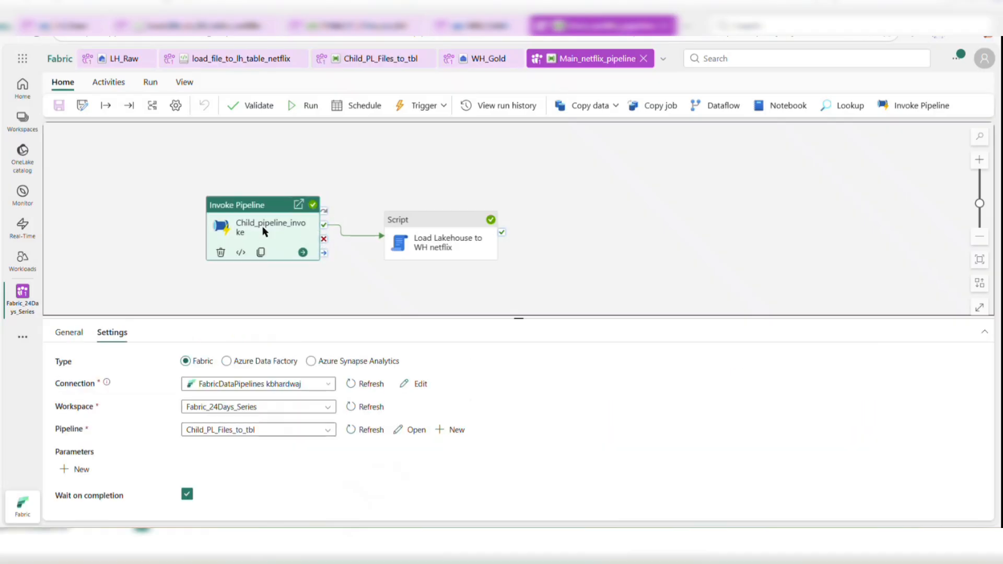
pyautogui.moveTo(263, 225); pyautogui.dragTo(252, 226)
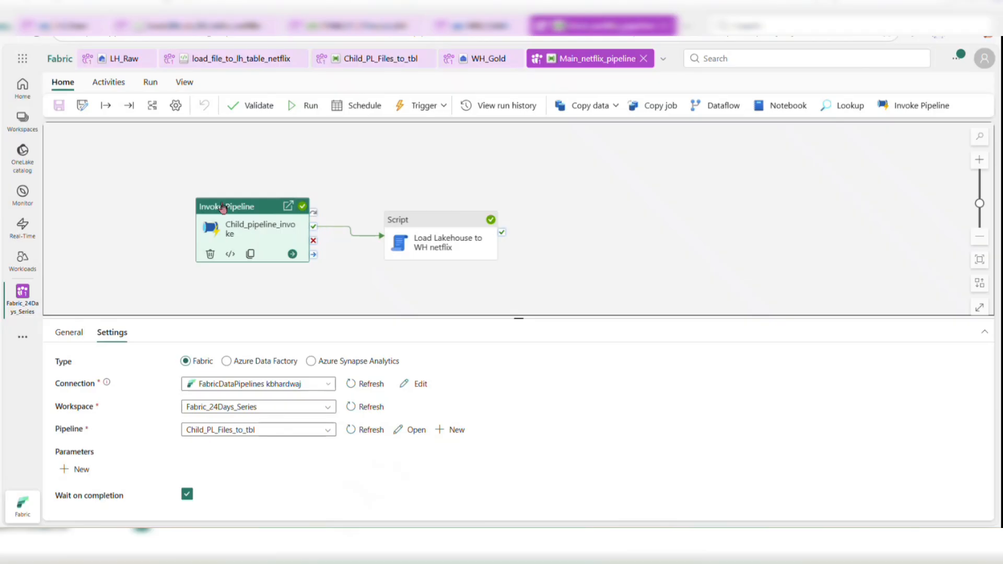